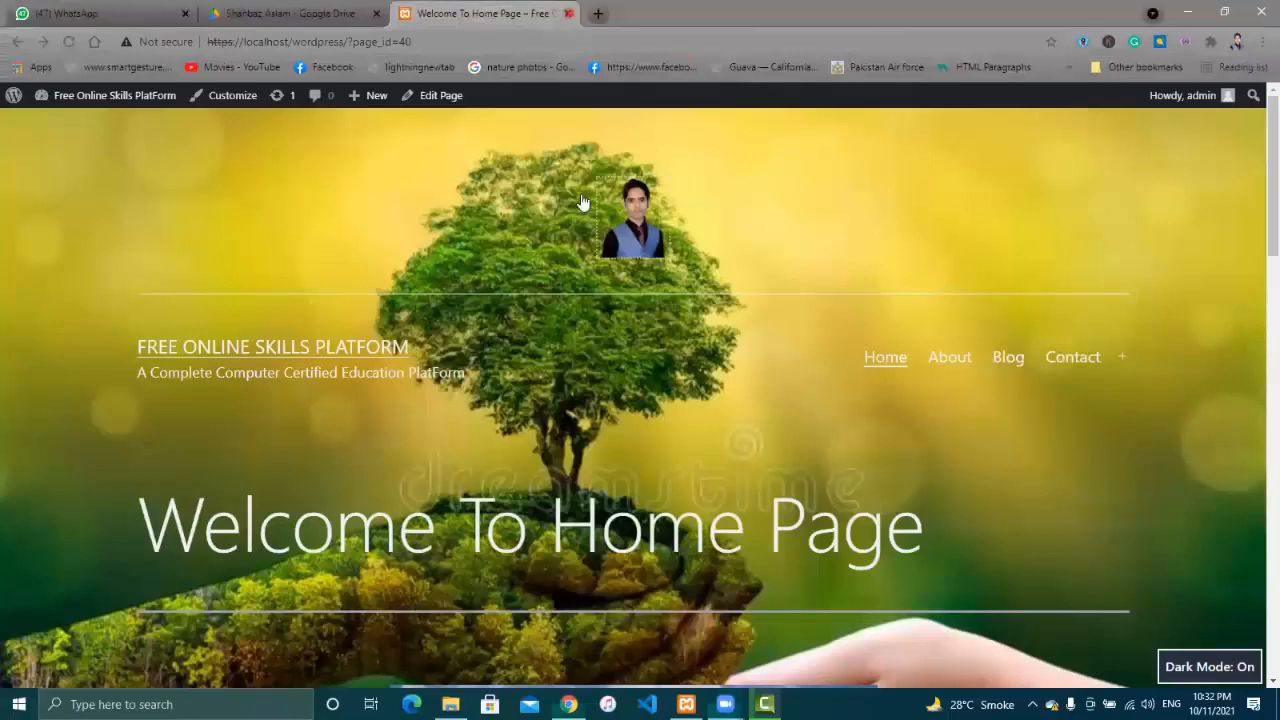
Close the old home page tab and load localhost/wordpress in a new browser tab
click(567, 13)
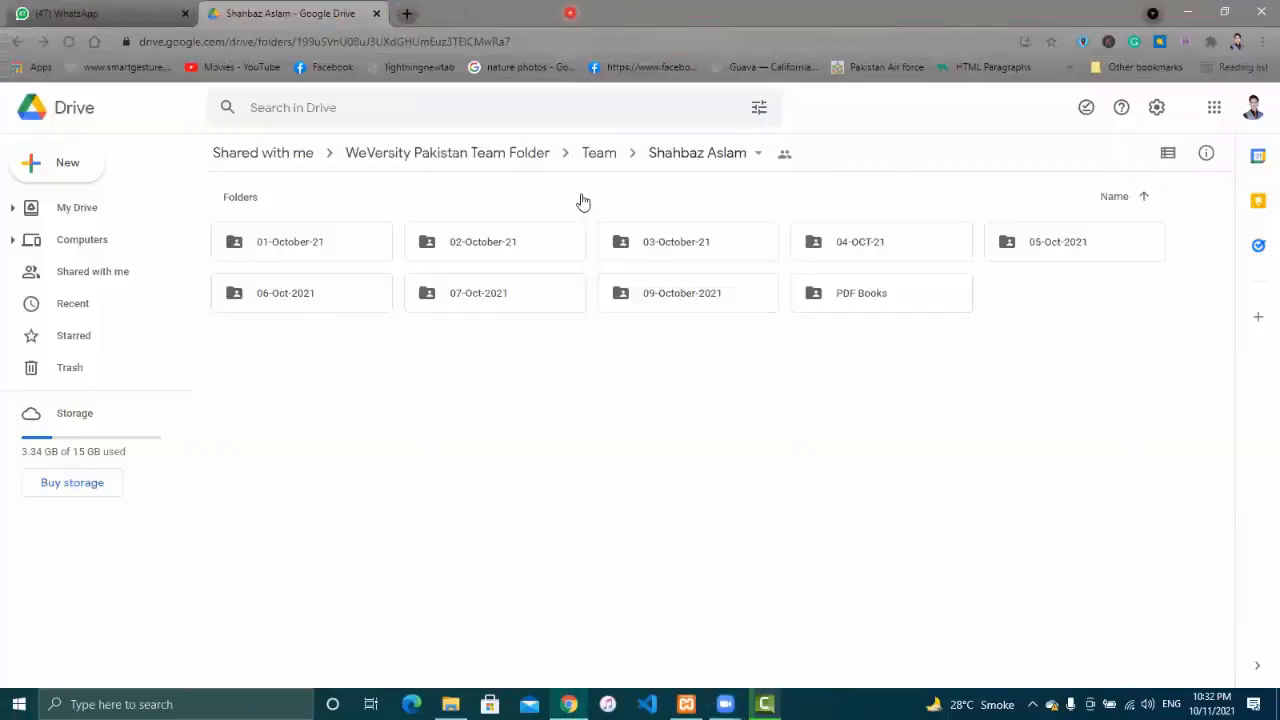
click(405, 21)
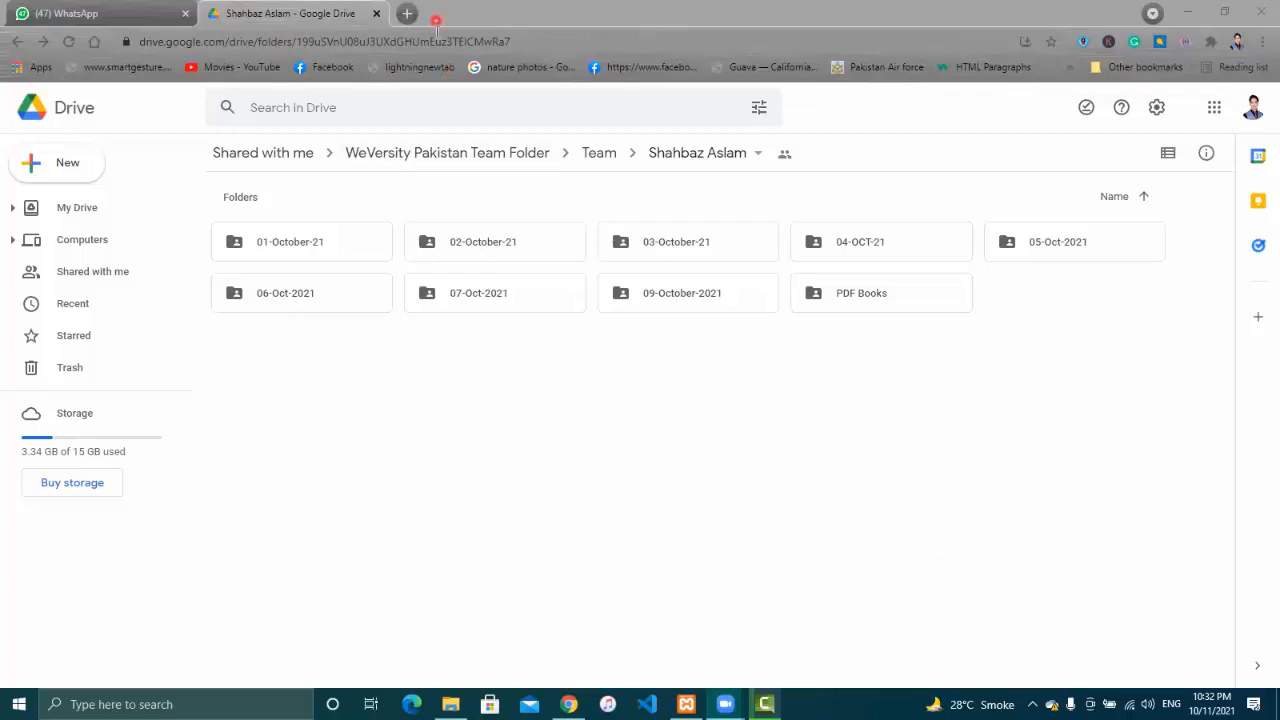
click(410, 22)
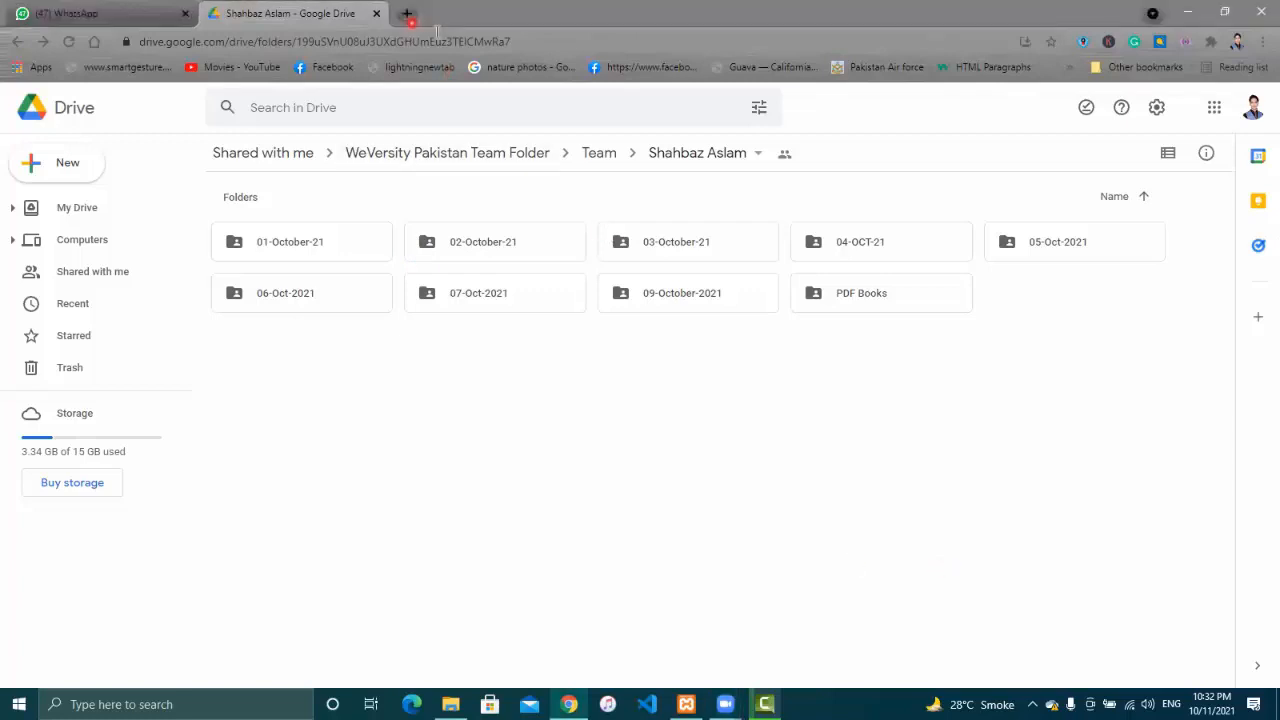
click(408, 20)
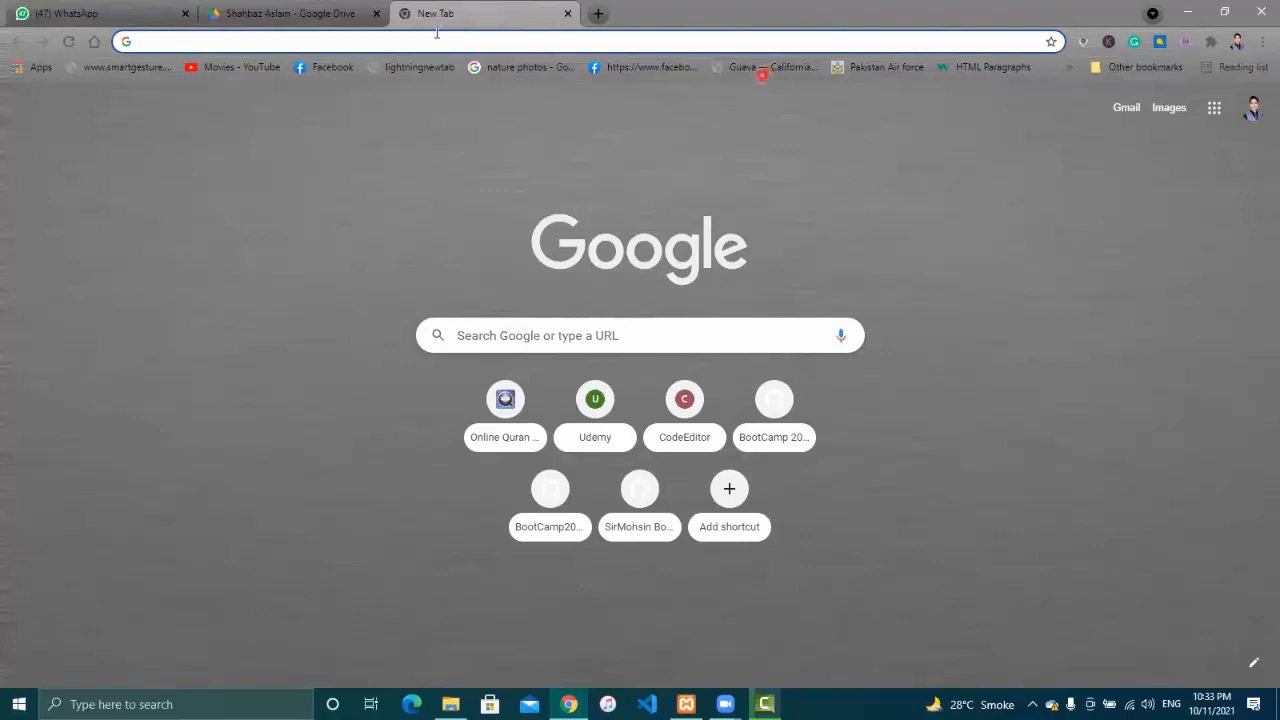
click(528, 43)
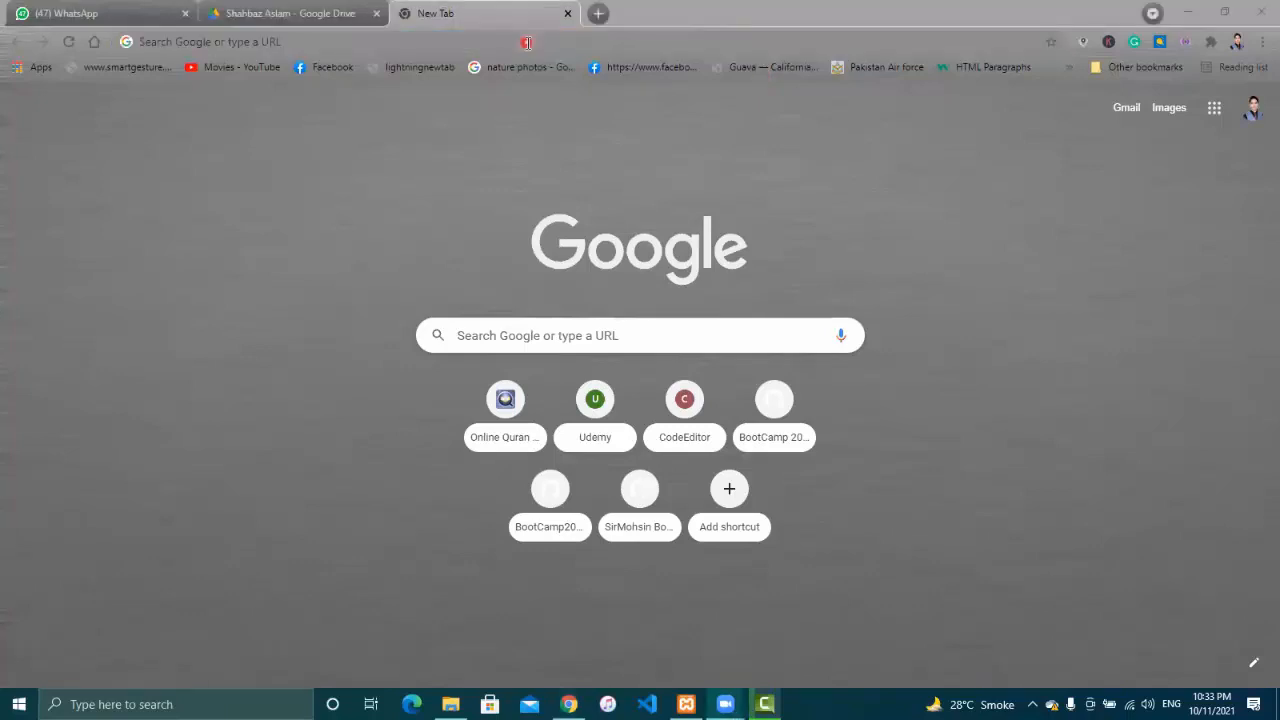
click(527, 43)
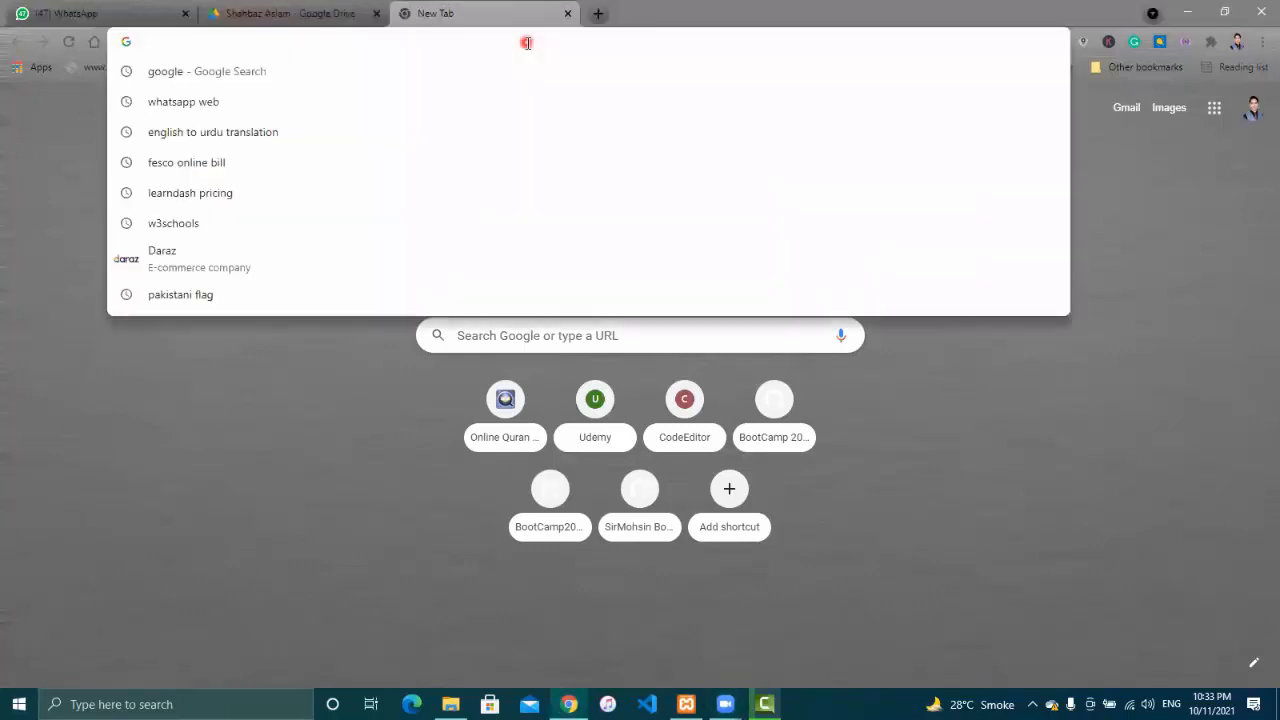
text(loc)
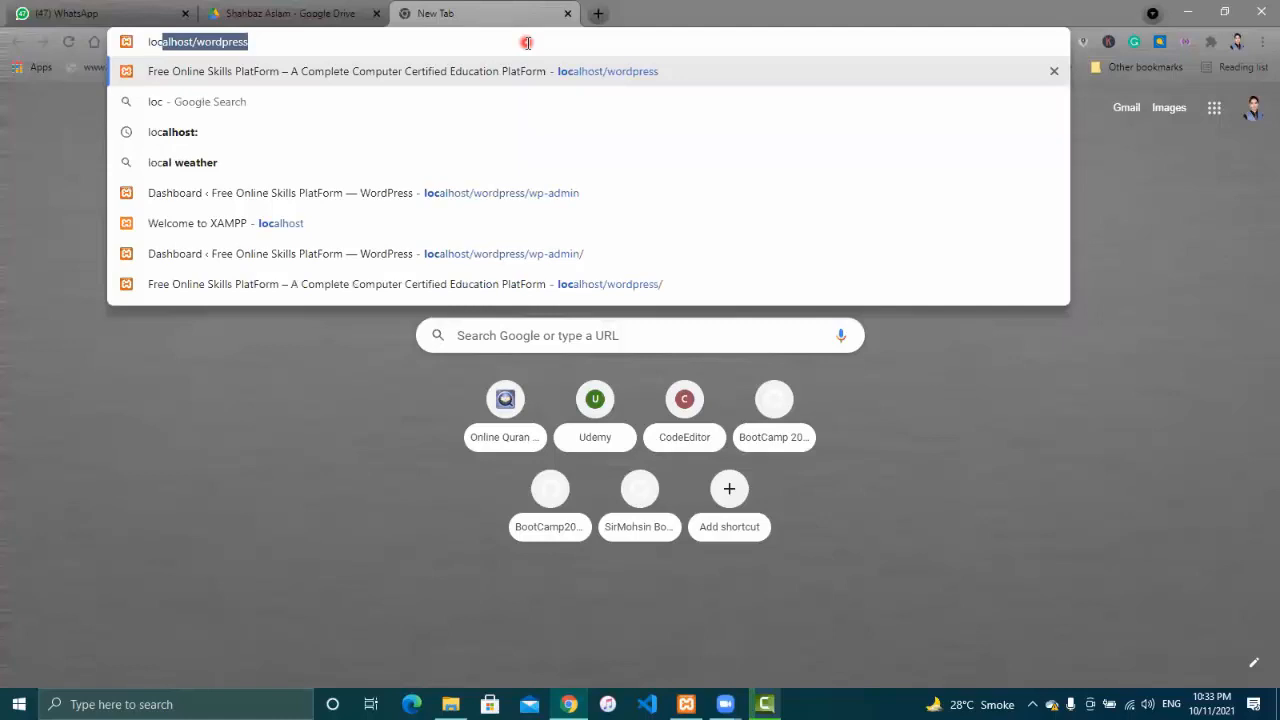
key(Return)
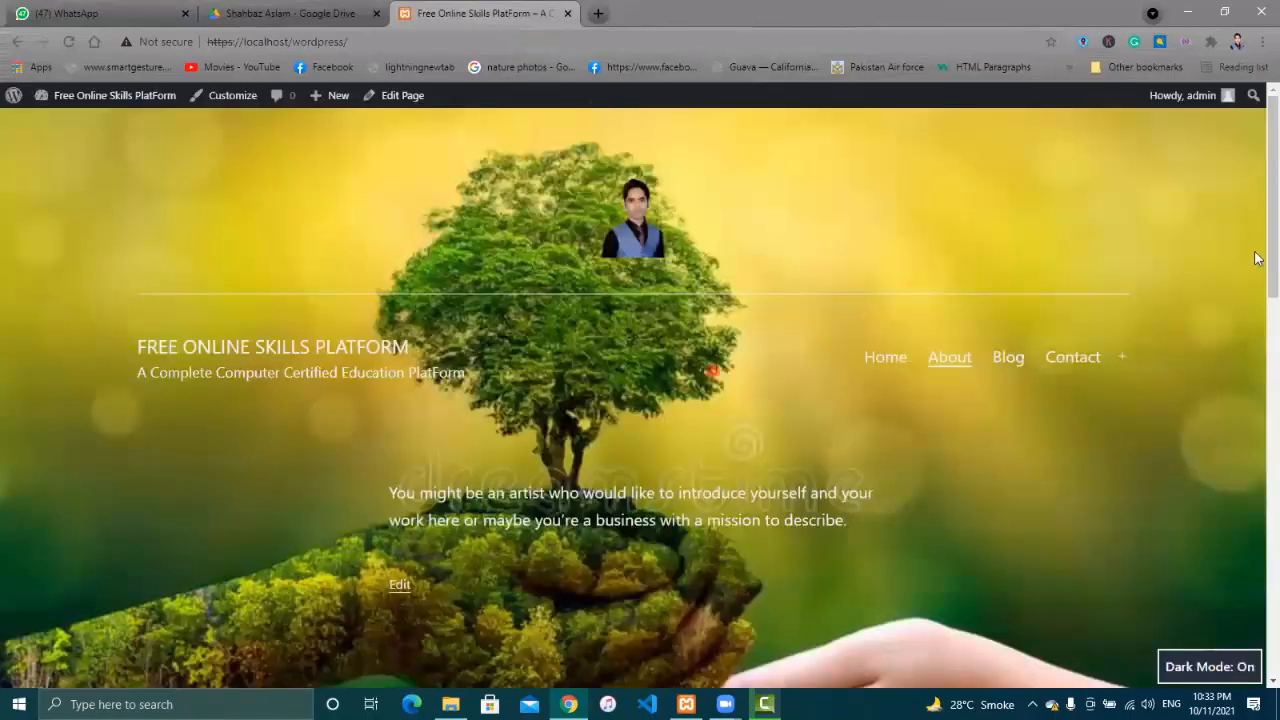
Look through the site's front page down to the footer and turn its dark mode off
scroll(1258, 601, down, 5)
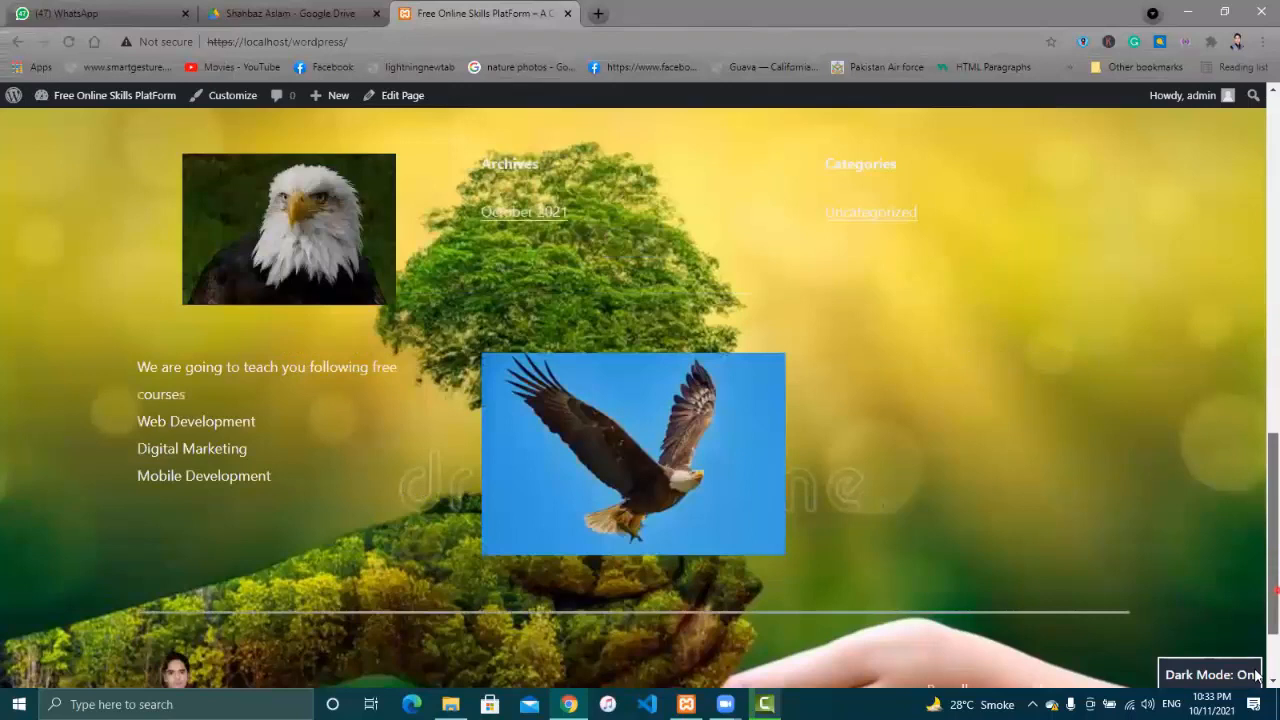
scroll(1259, 676, down, 1)
click(1222, 678)
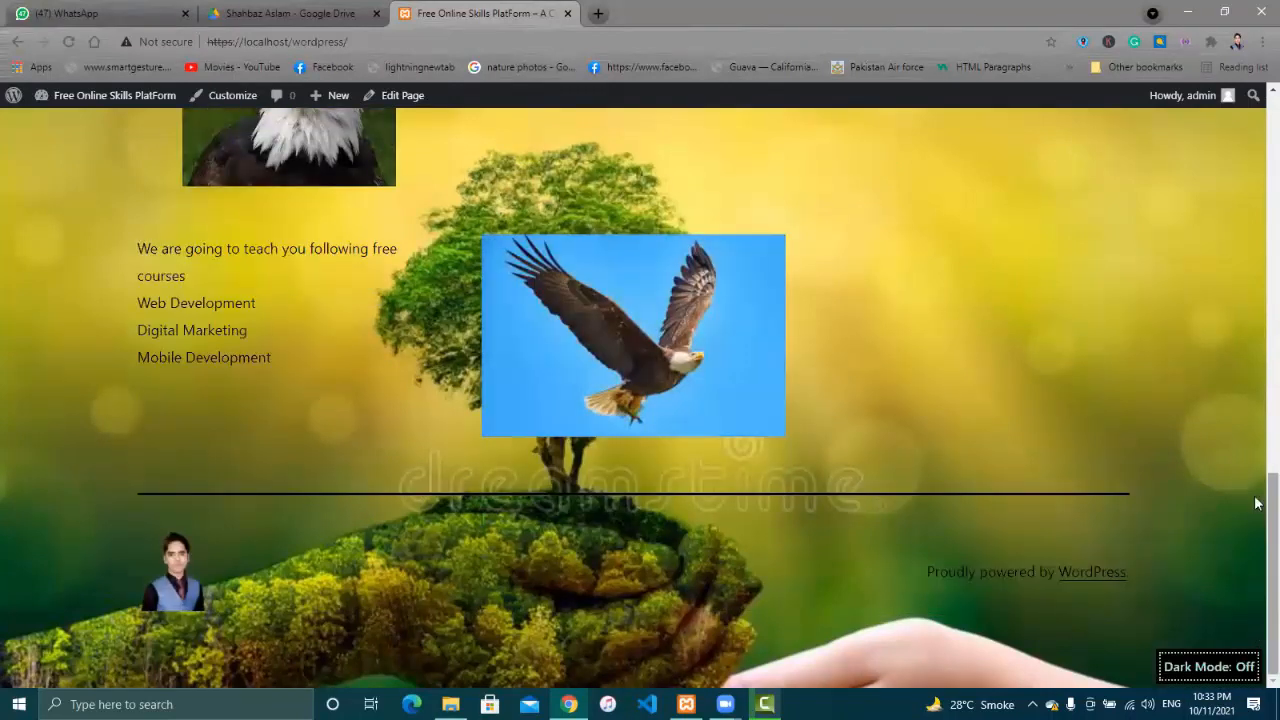
scroll(1258, 430, up, 3)
scroll(1258, 206, up, 3)
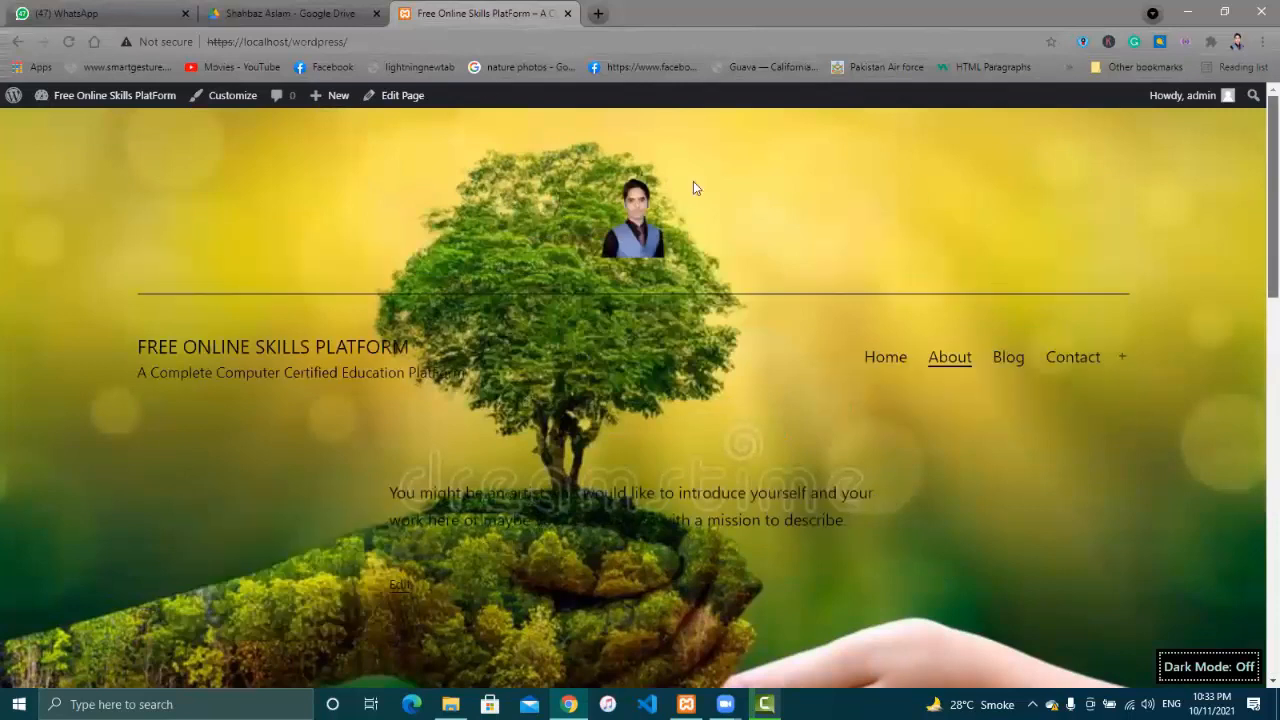
Load the site's wp-admin dashboard and bring up the list of installed themes
click(486, 41)
click(486, 41)
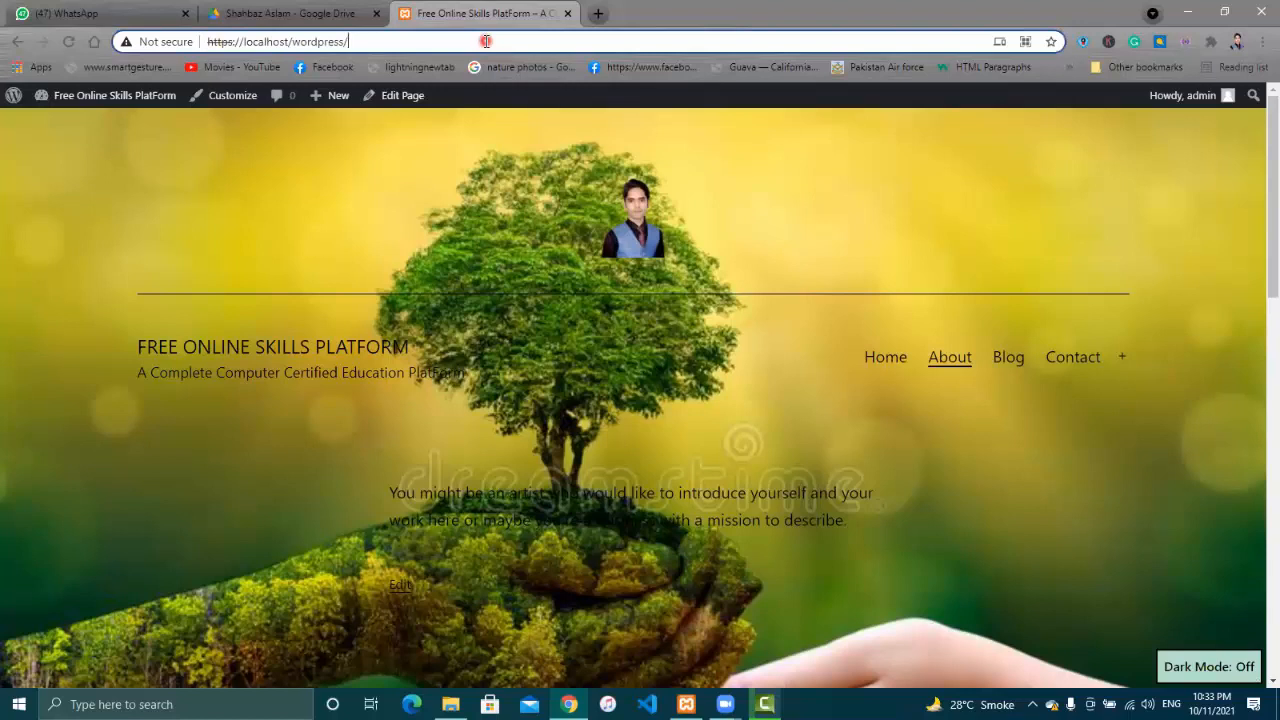
text(w)
key(Return)
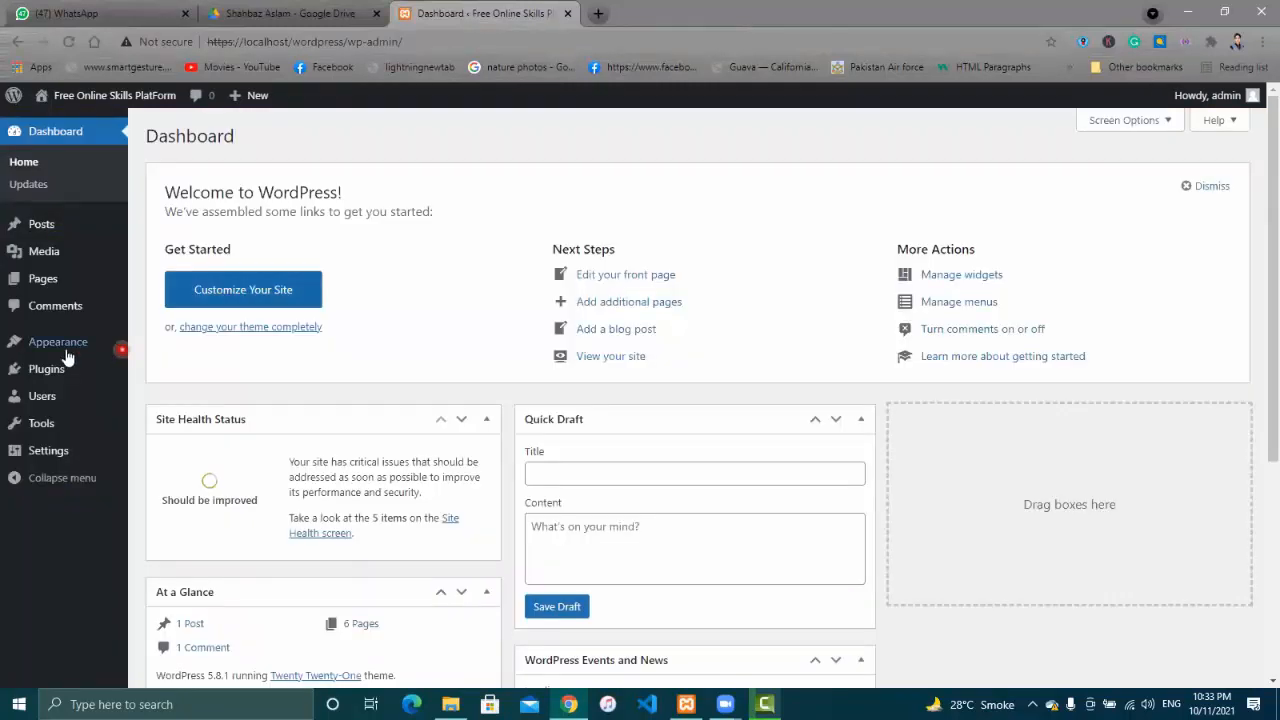
mouse_move(42, 357)
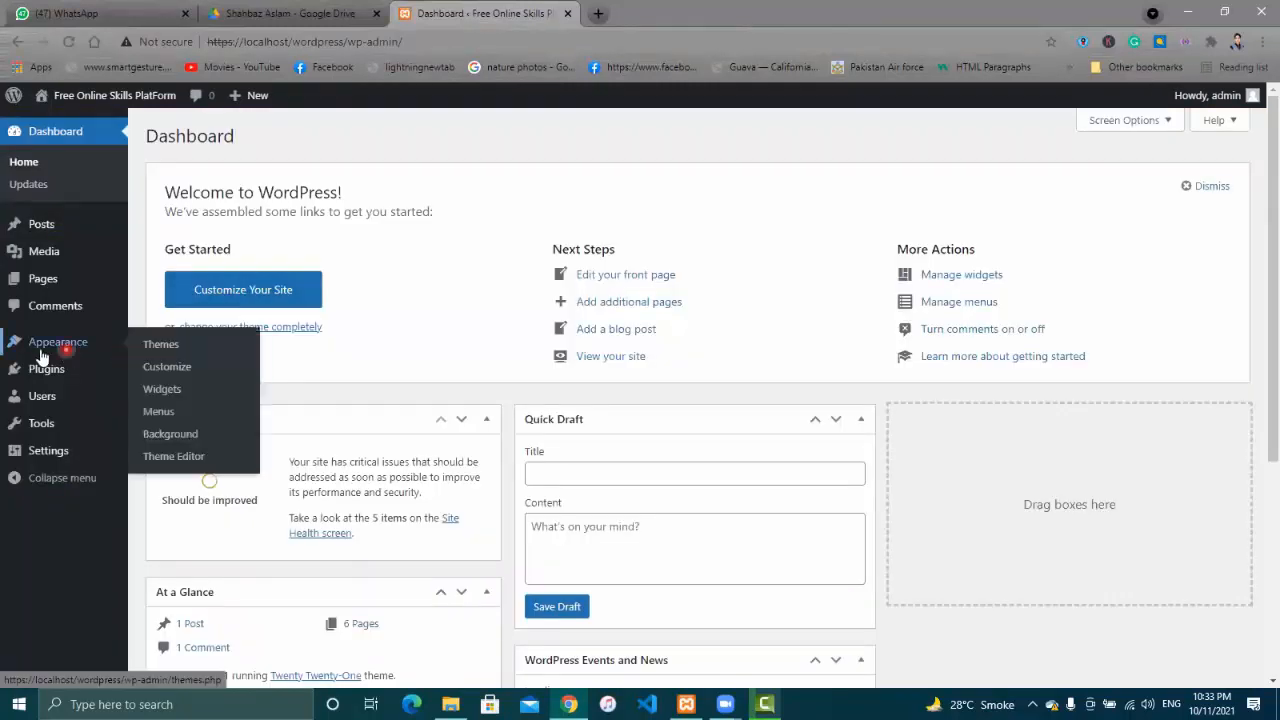
click(166, 347)
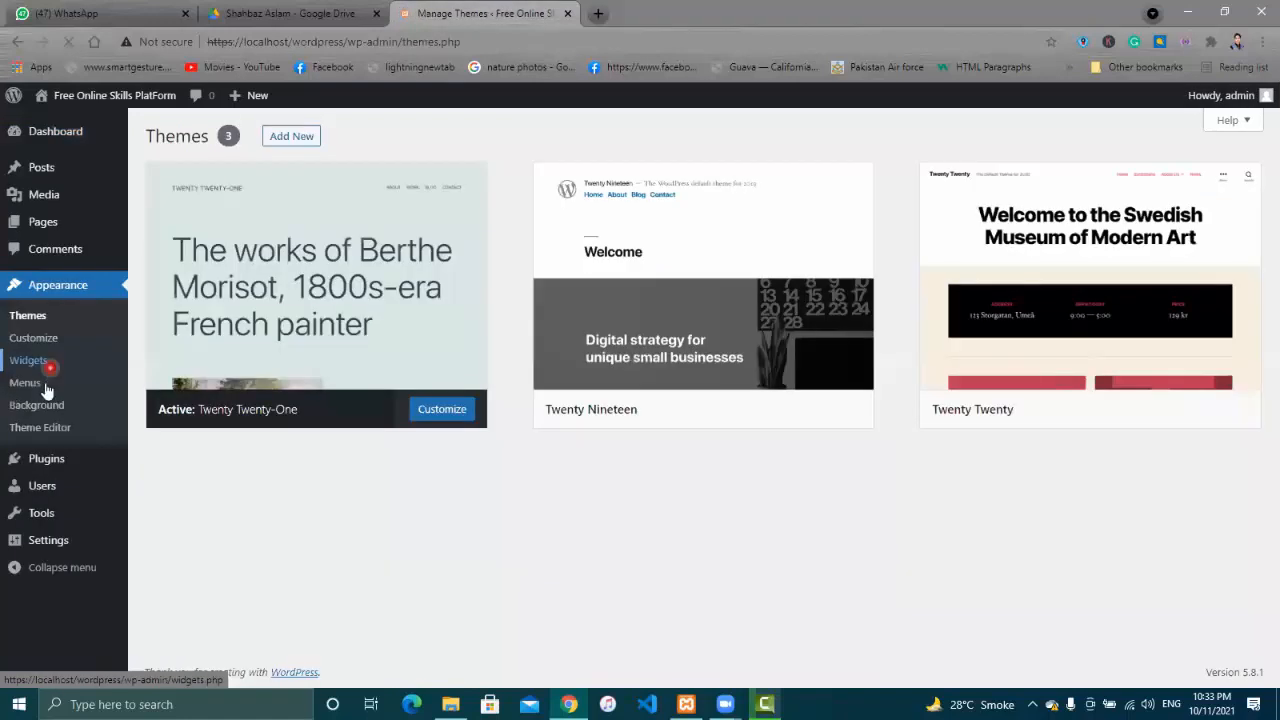
Display the installed plugins list and examine its entries and status filters
click(41, 463)
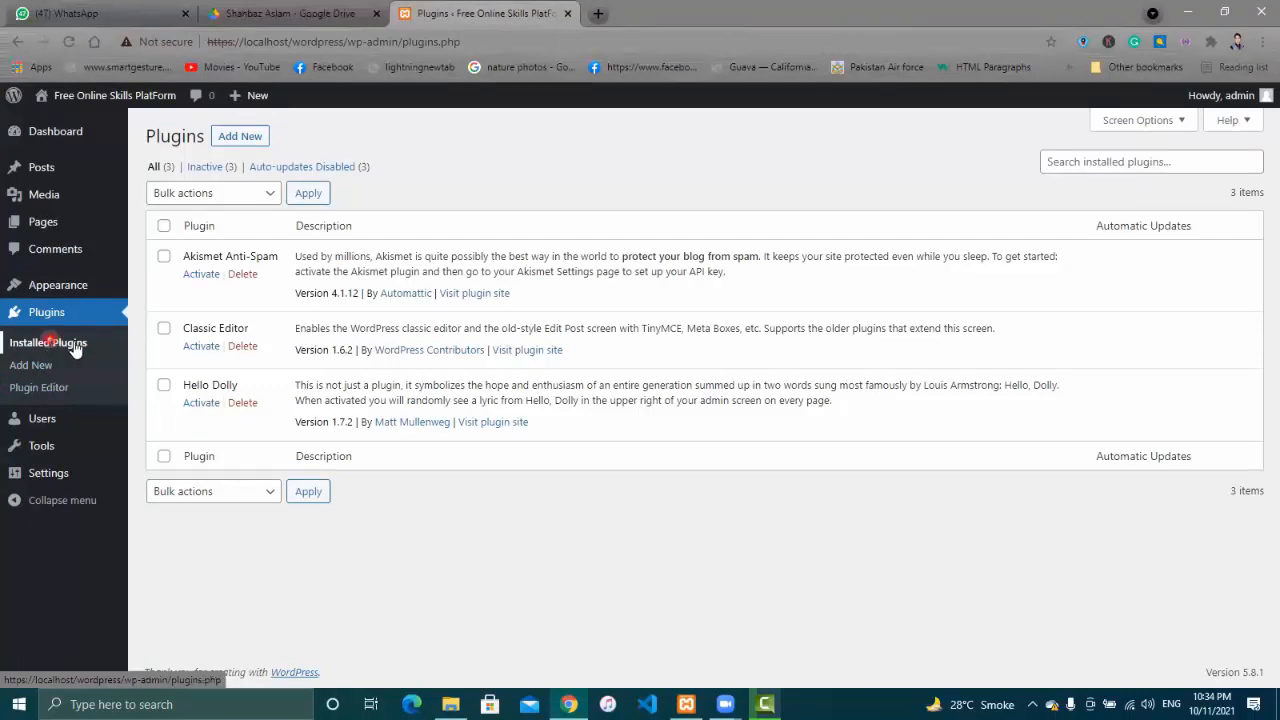
click(178, 159)
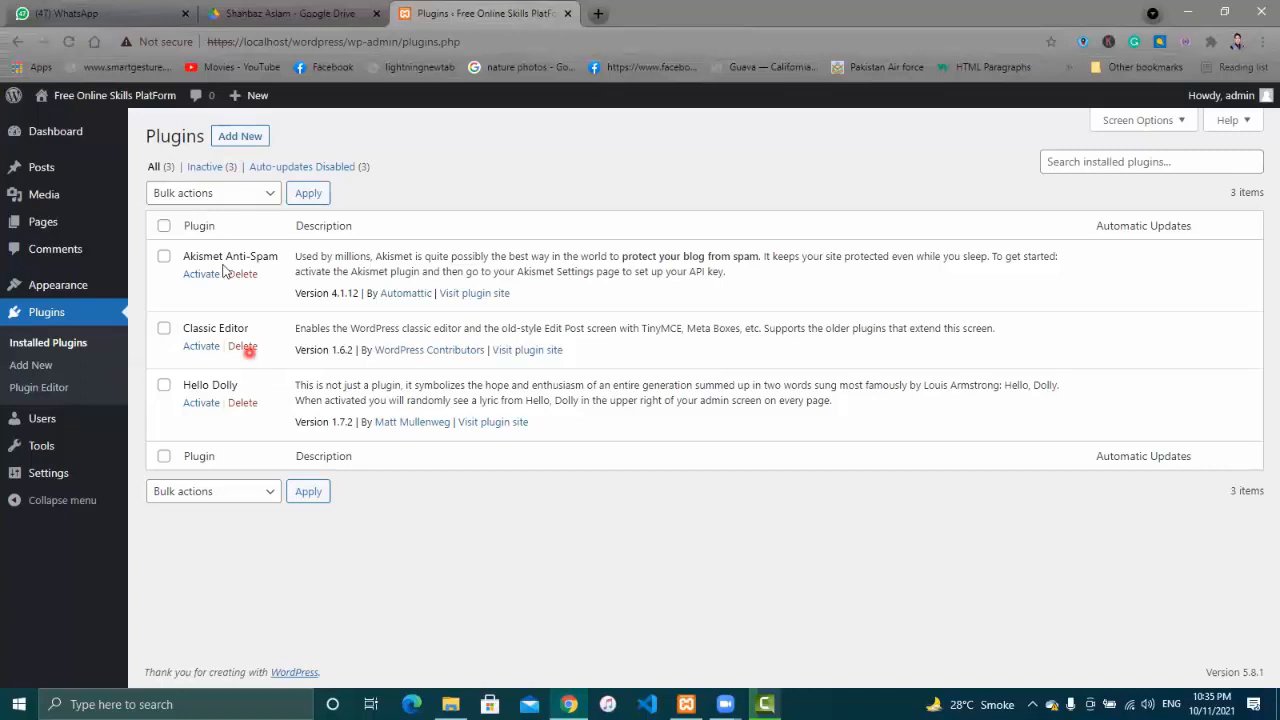
click(194, 442)
click(355, 370)
click(196, 168)
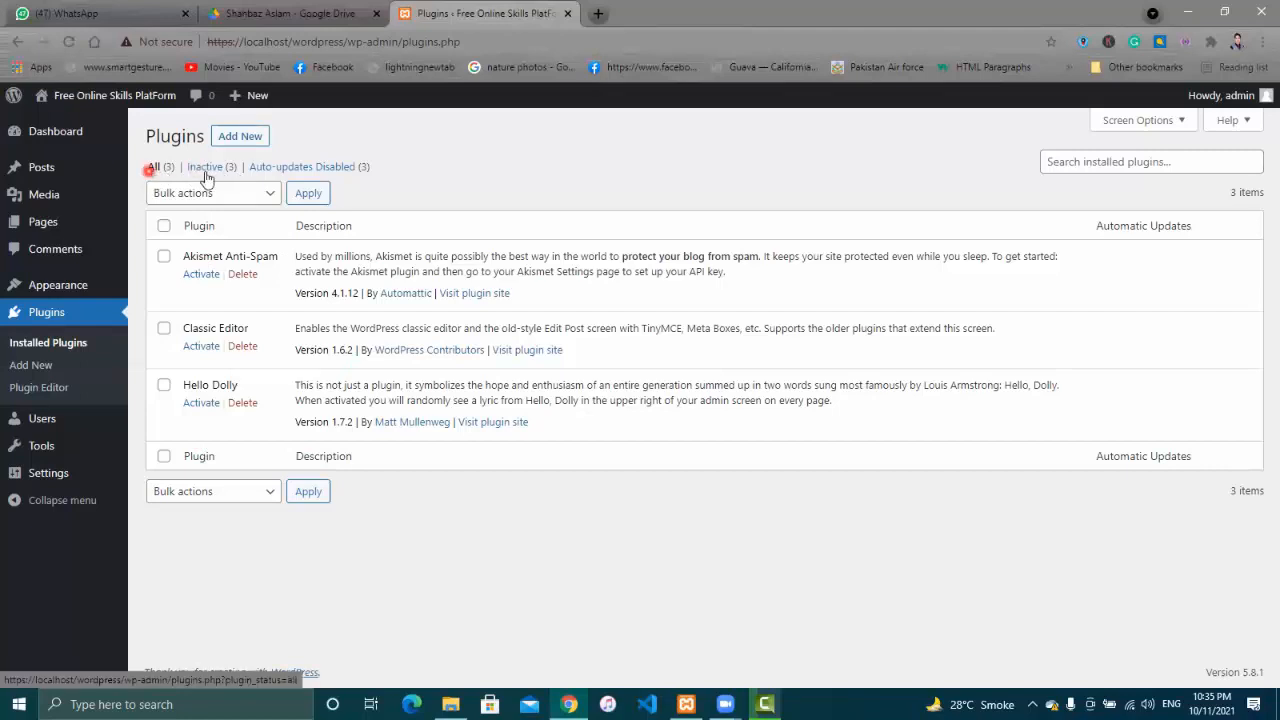
click(158, 170)
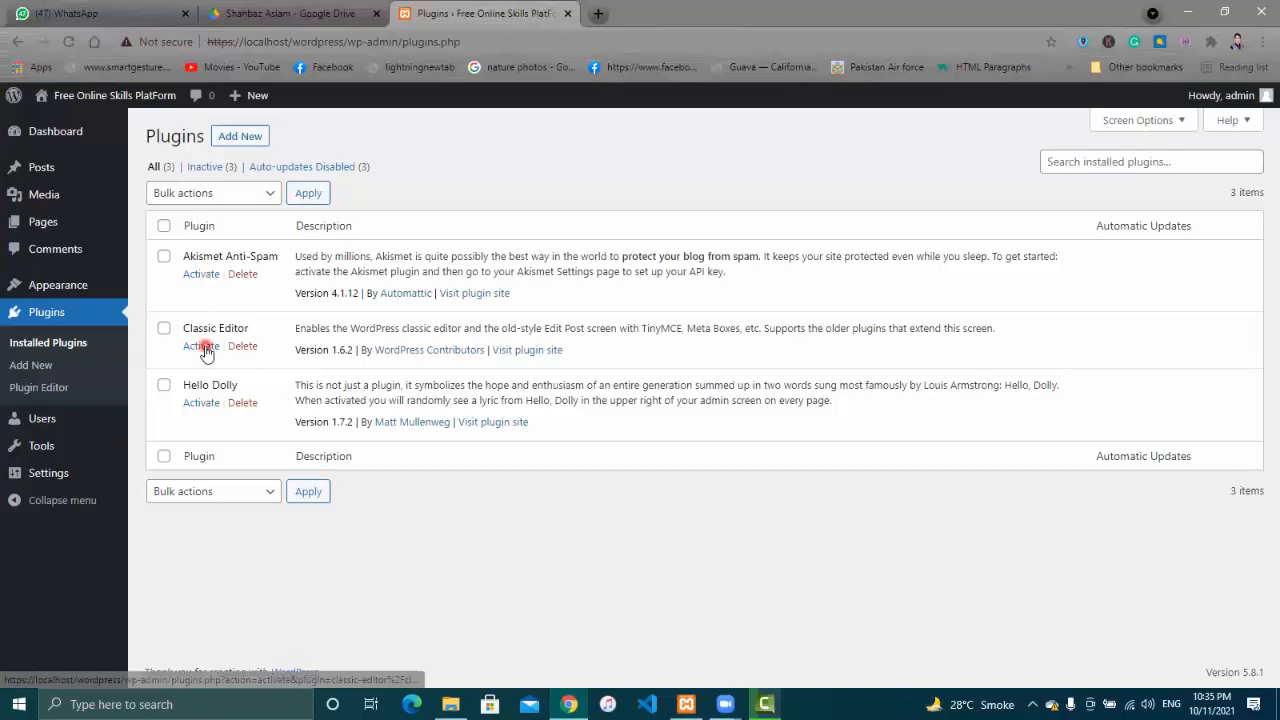
Go to the page for adding new plugins and browse the featured plugins
click(249, 145)
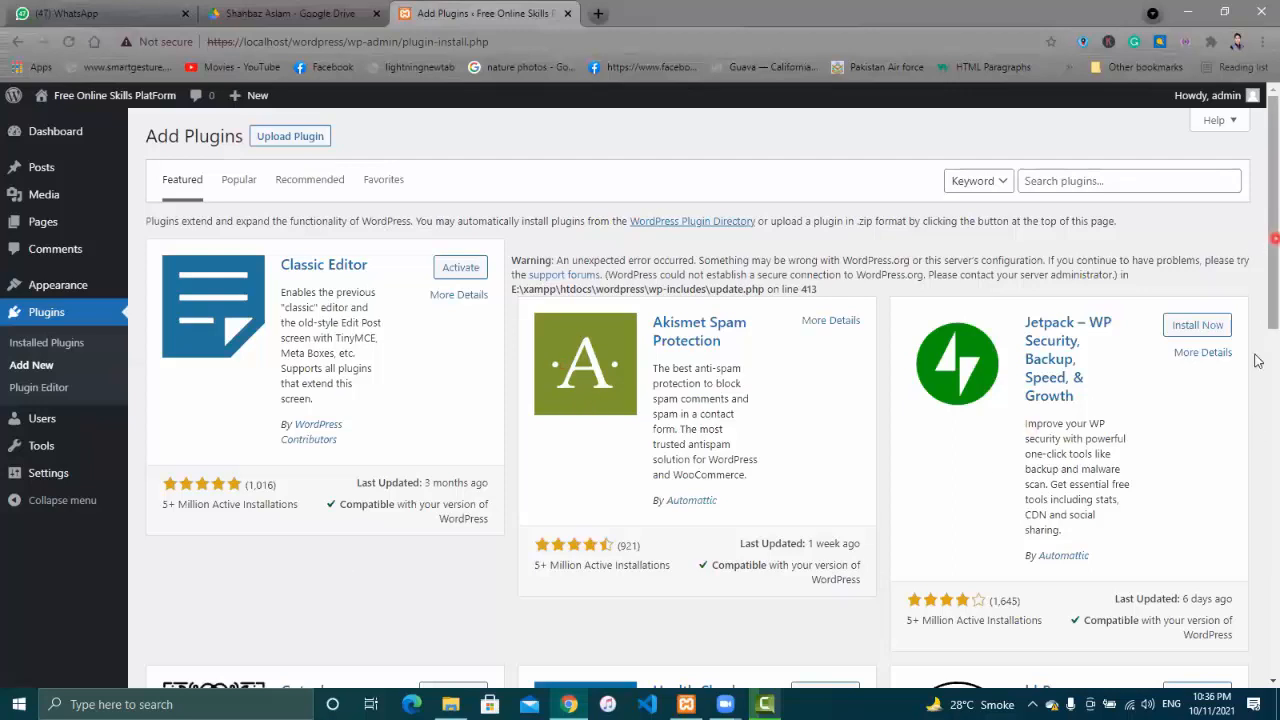
scroll(1257, 400, down, 2)
scroll(1257, 445, down, 3)
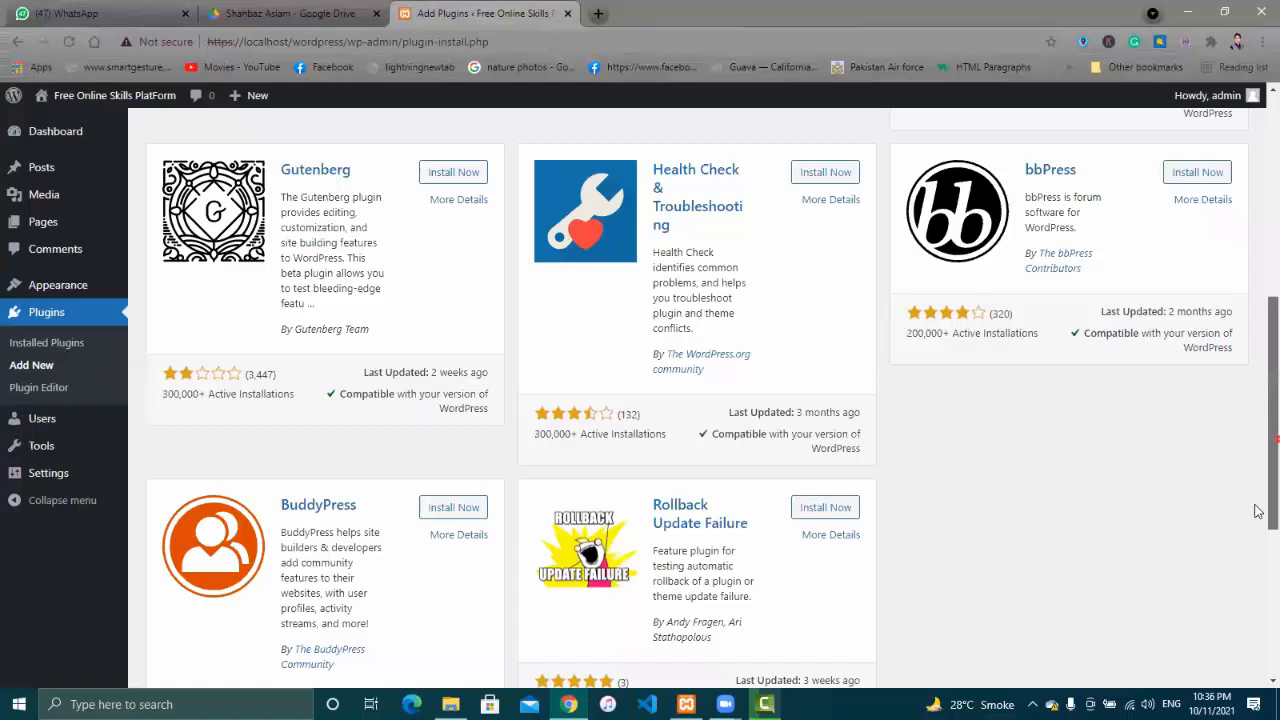
scroll(1257, 511, down, 2)
scroll(1264, 557, up, 2)
scroll(1257, 227, up, 2)
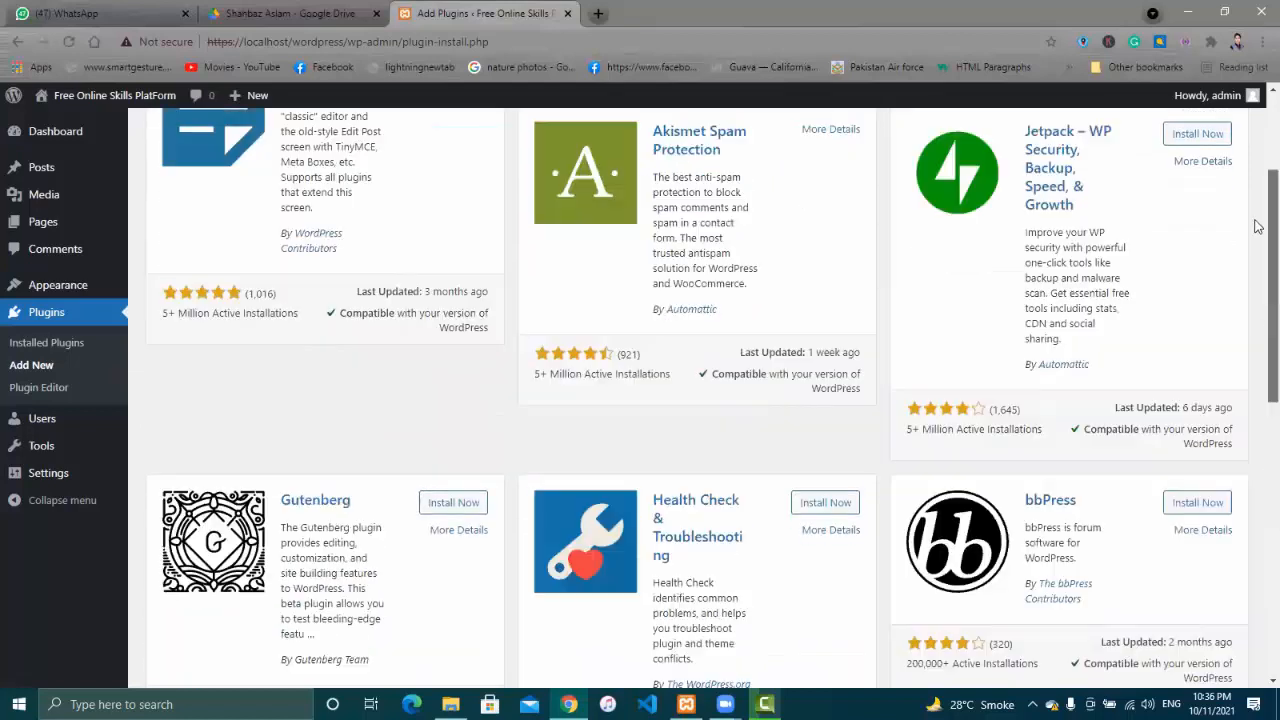
scroll(766, 168, up, 2)
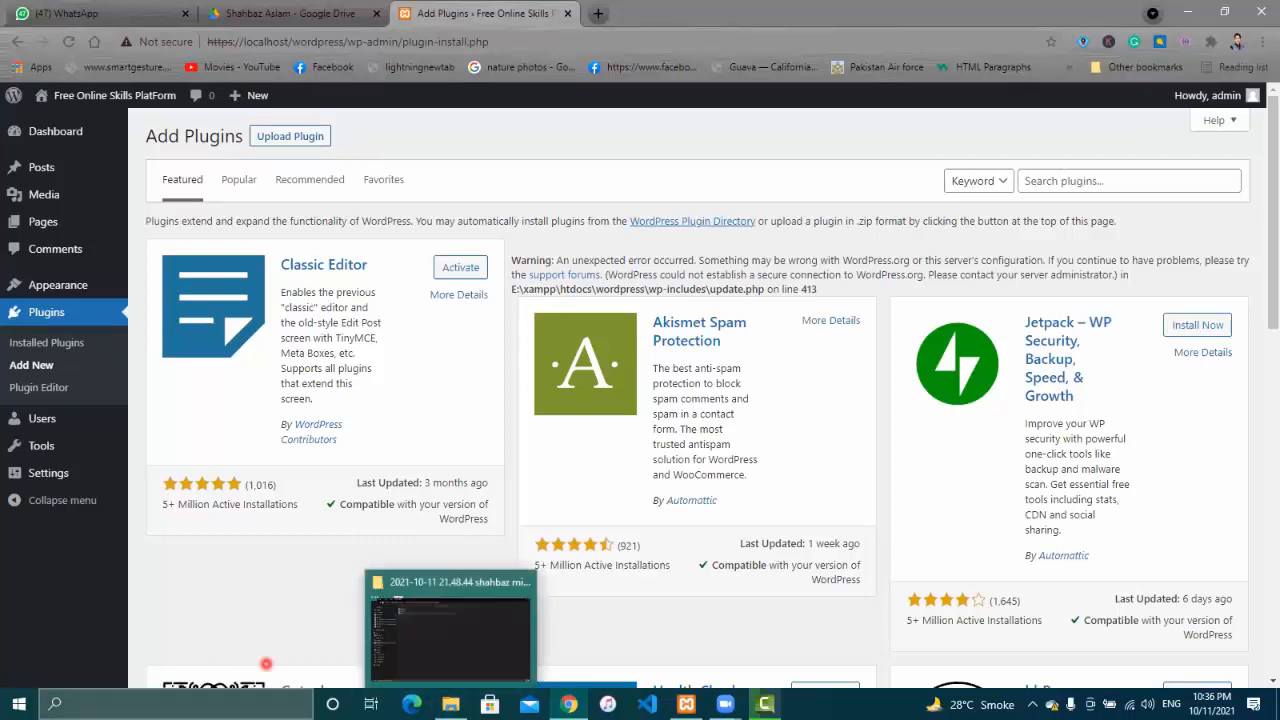
Switch to File Explorer and open the xampp\htdocs folder on Local Disk (E:)
click(451, 704)
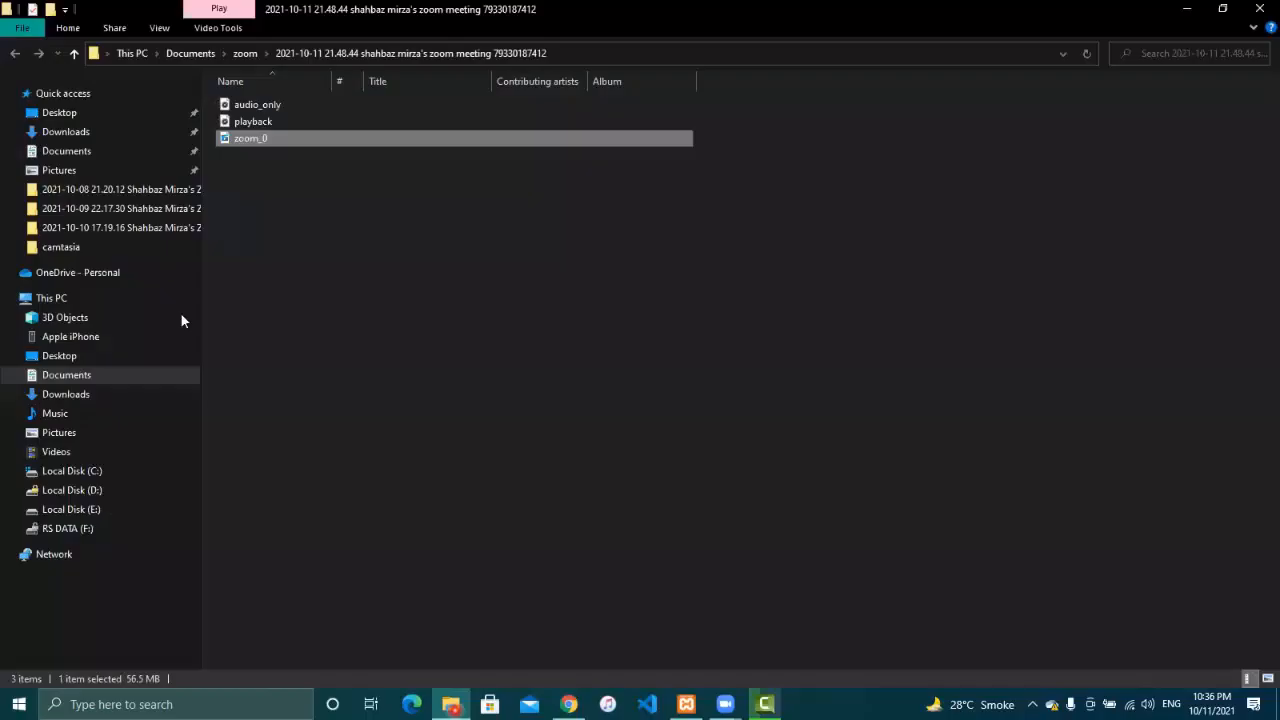
click(90, 470)
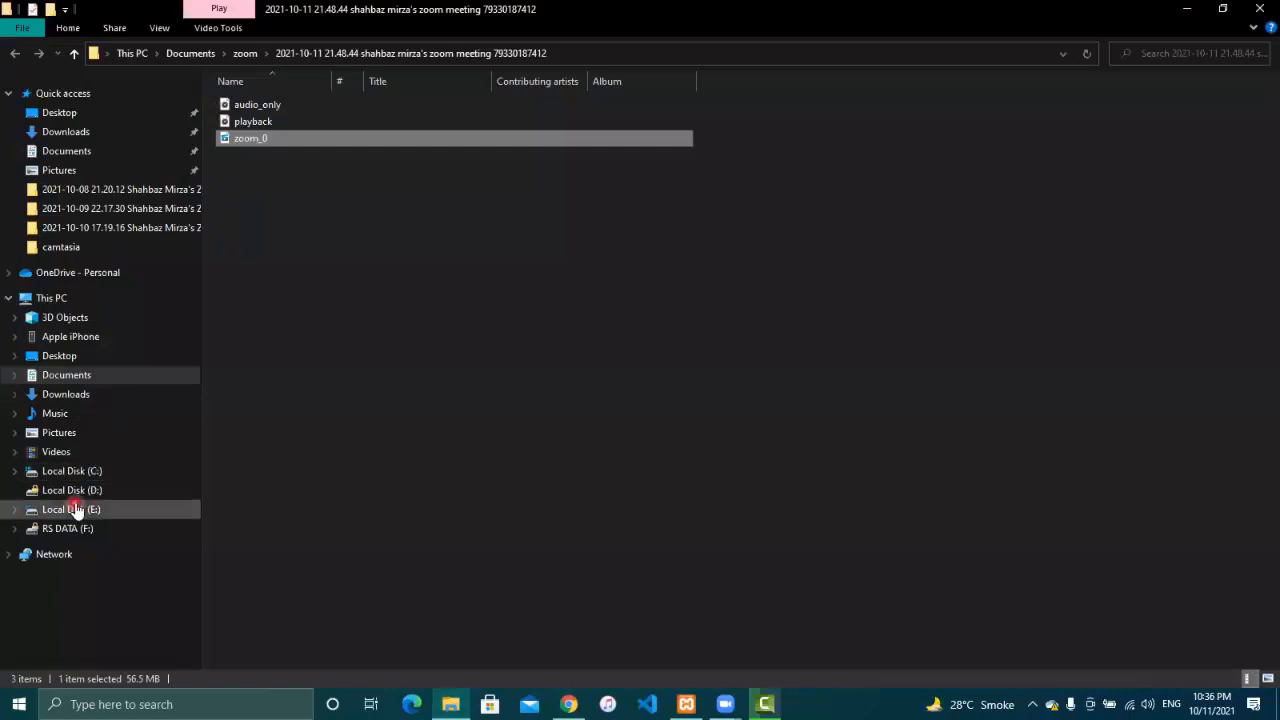
click(70, 512)
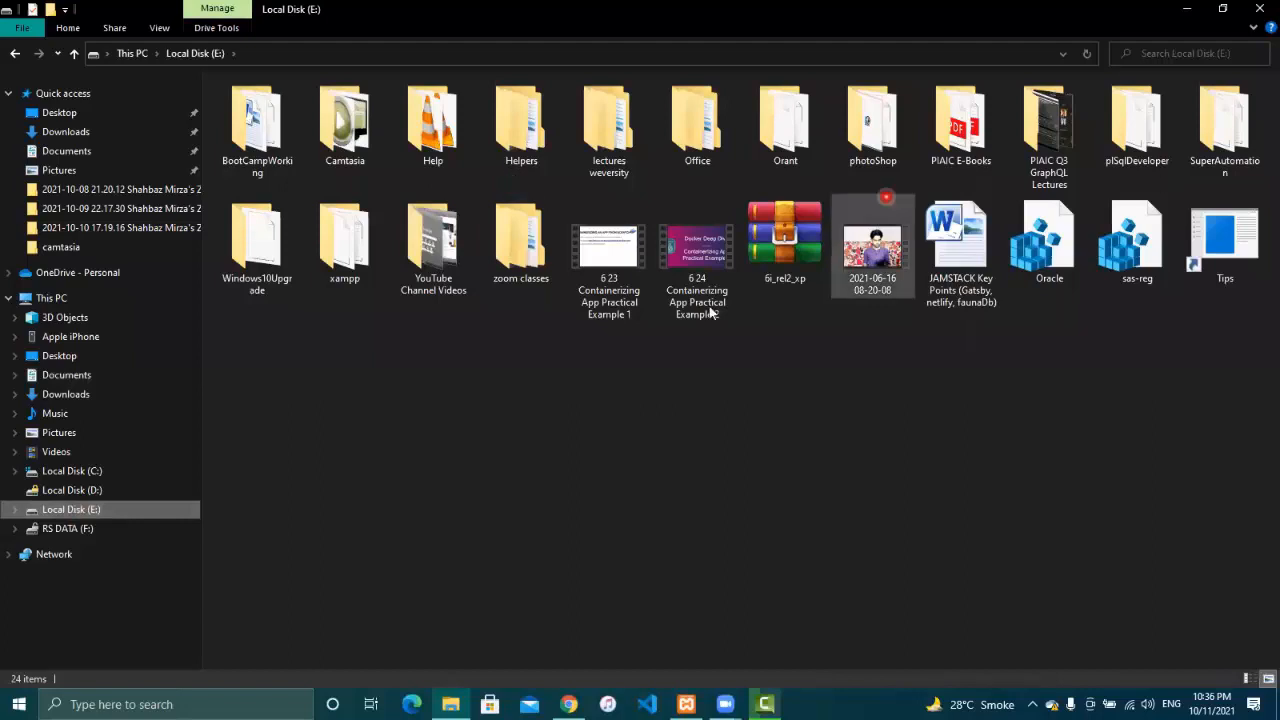
click(355, 272)
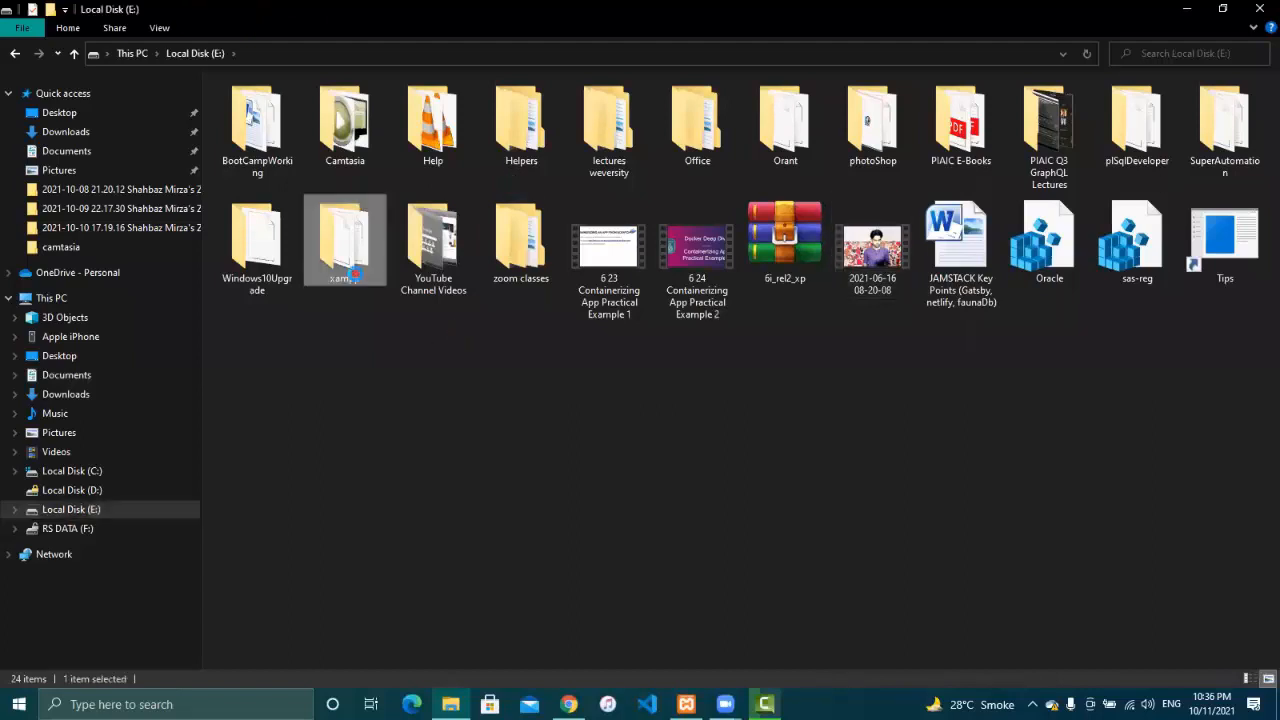
double_click(352, 272)
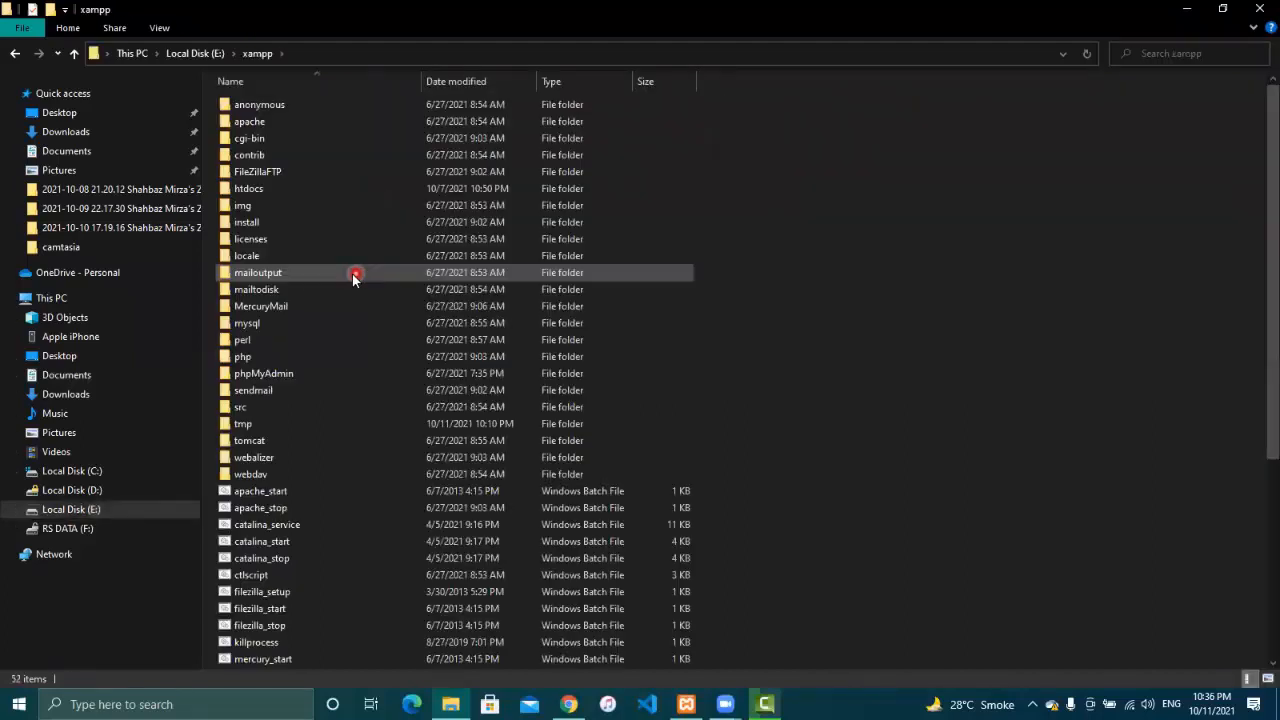
click(285, 195)
double_click(285, 195)
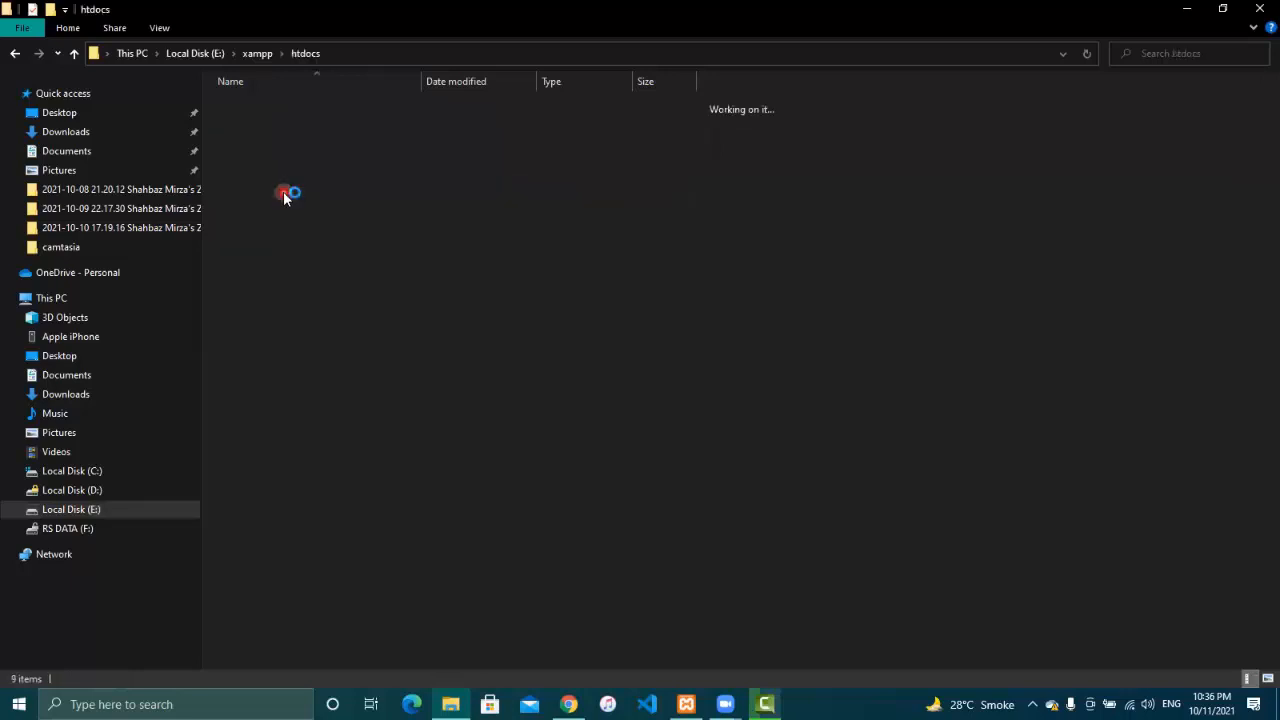
Open the wordpress\wp-content folder and examine its plugins and other subfolders
click(246, 157)
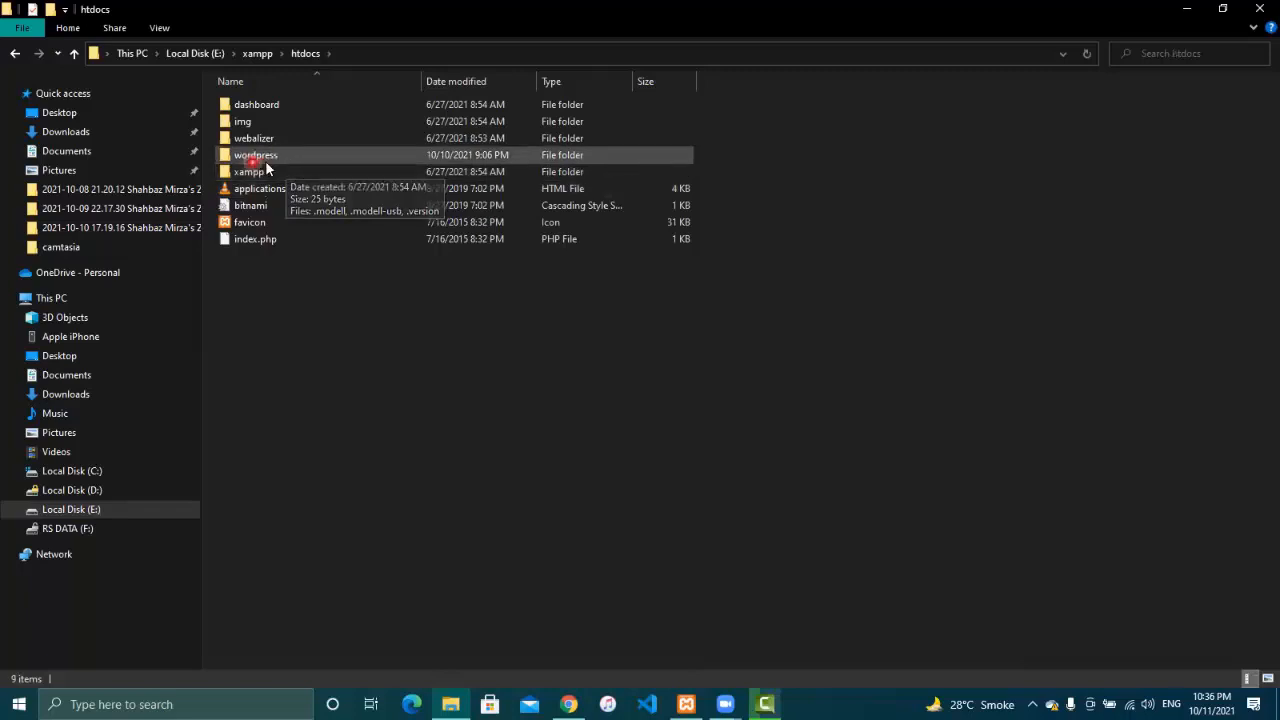
double_click(266, 168)
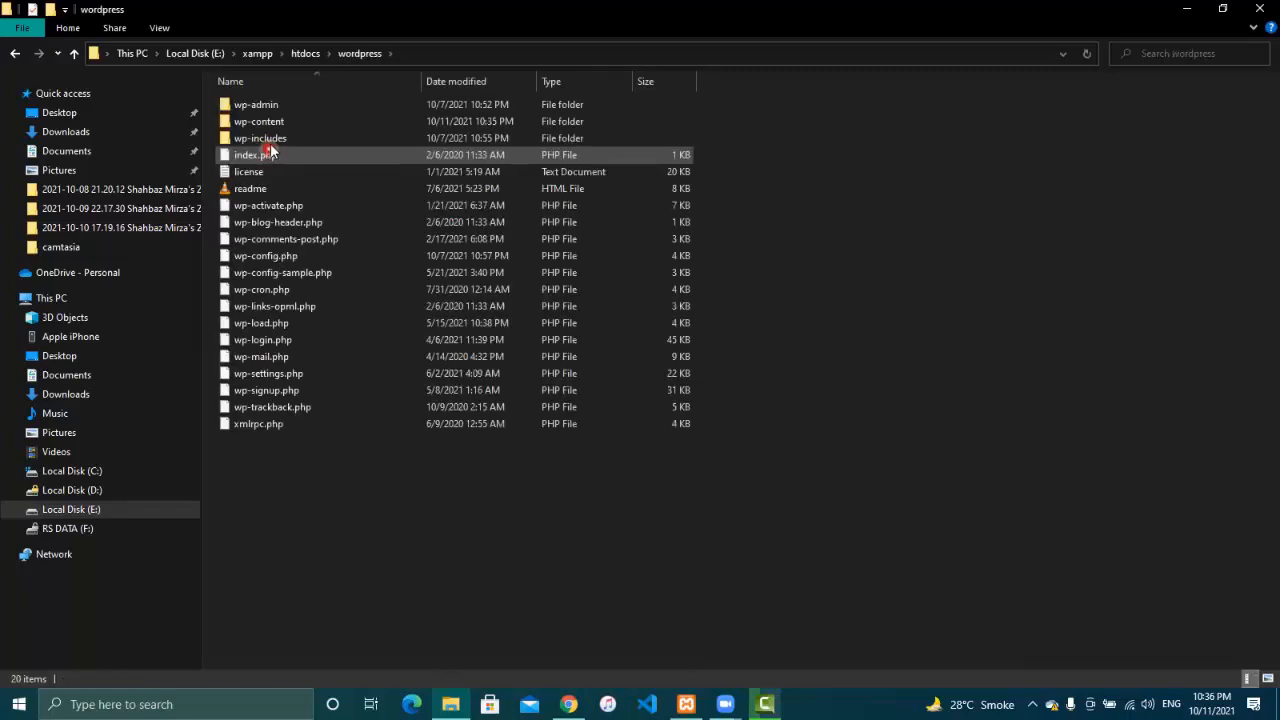
click(256, 127)
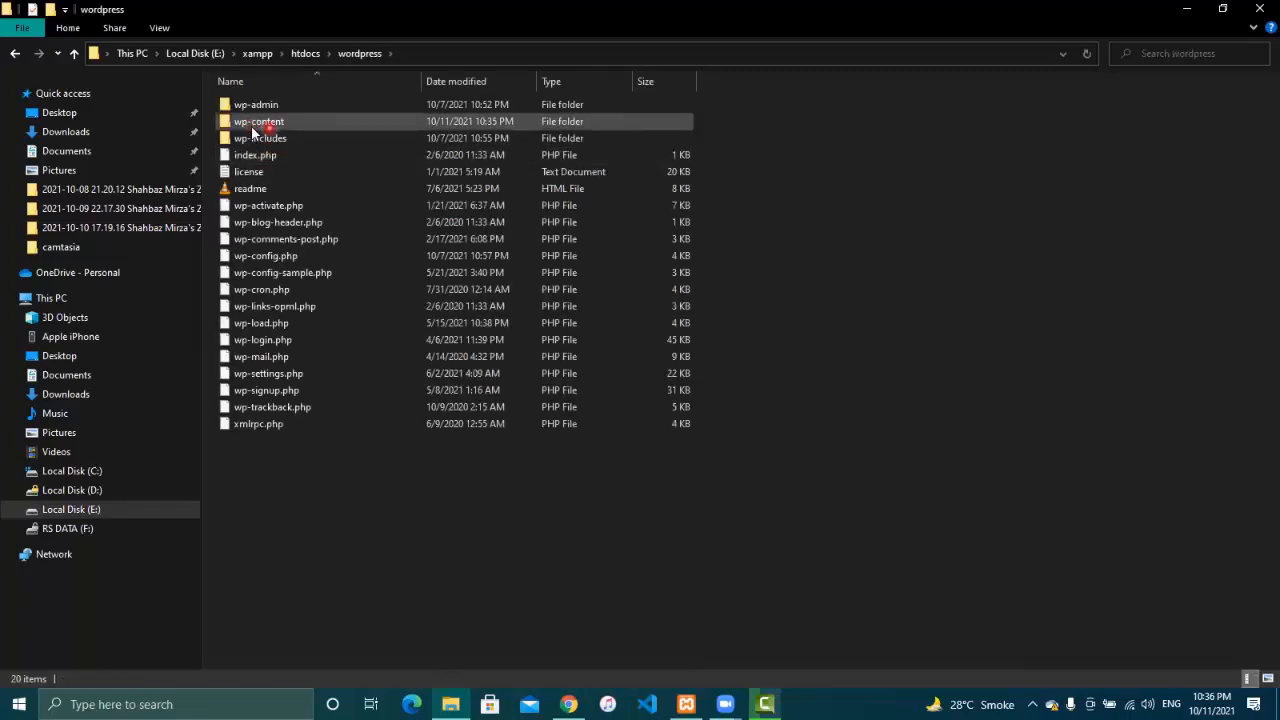
double_click(317, 122)
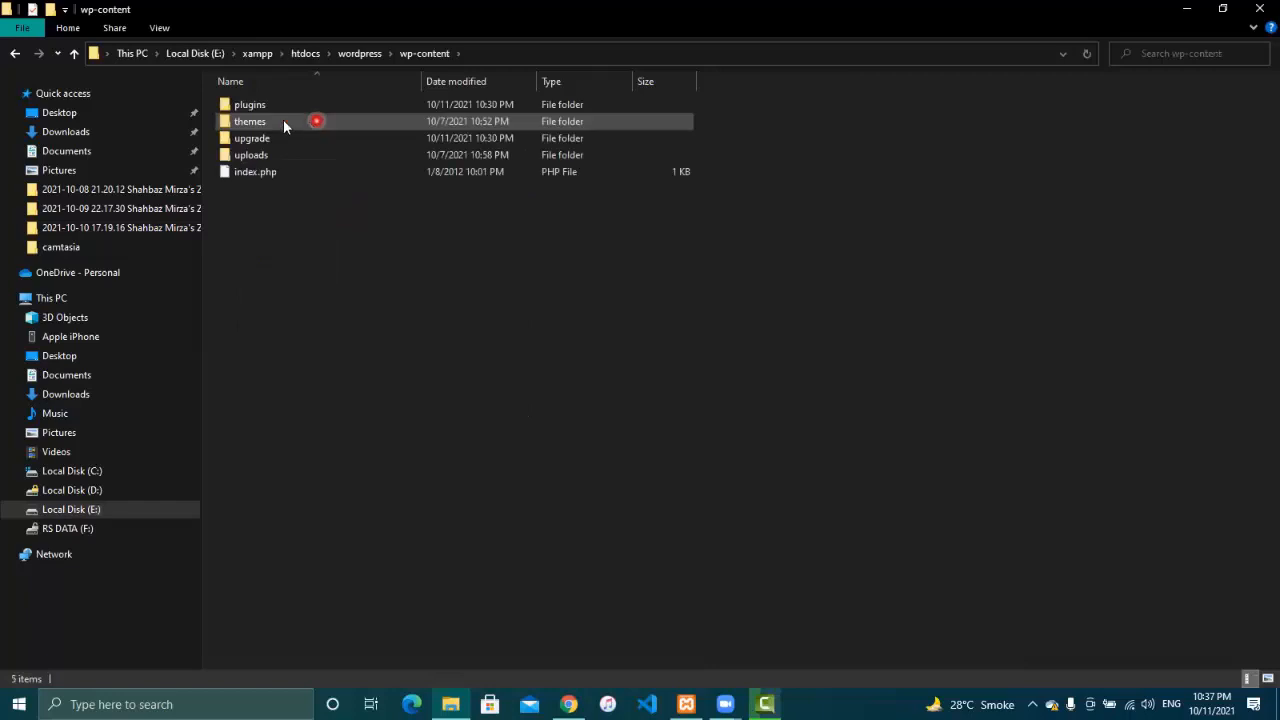
click(252, 104)
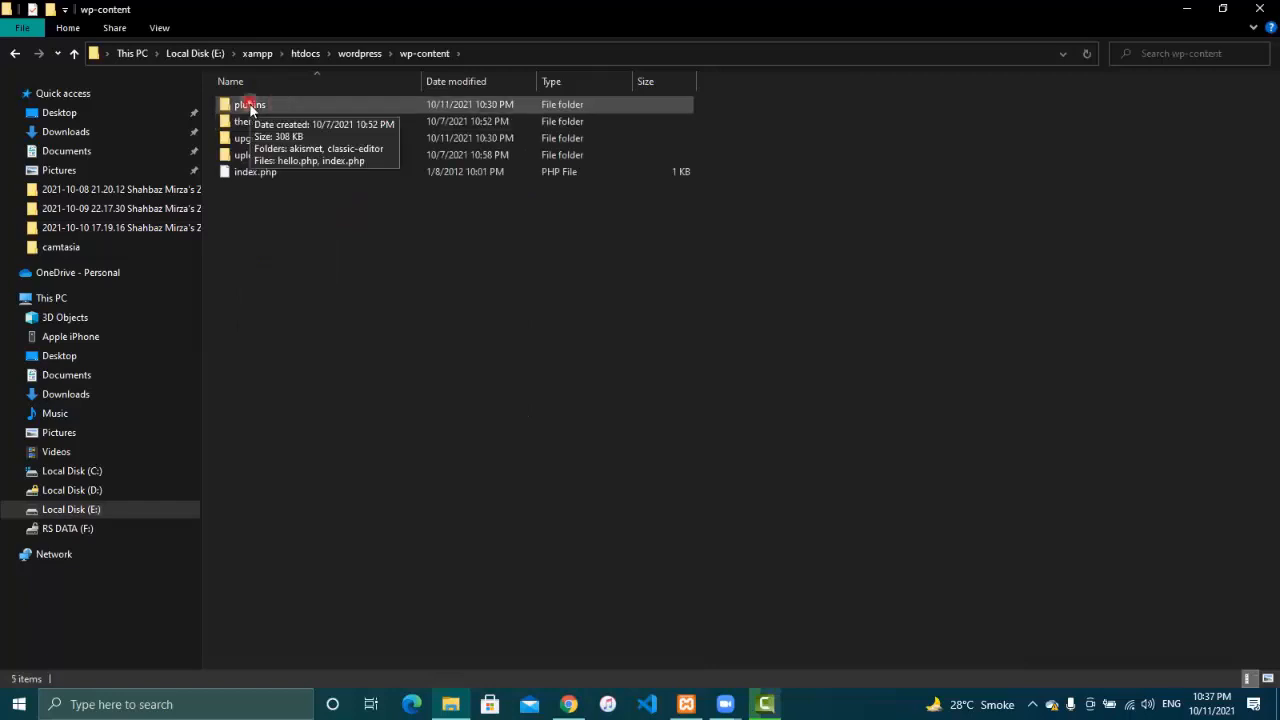
click(244, 138)
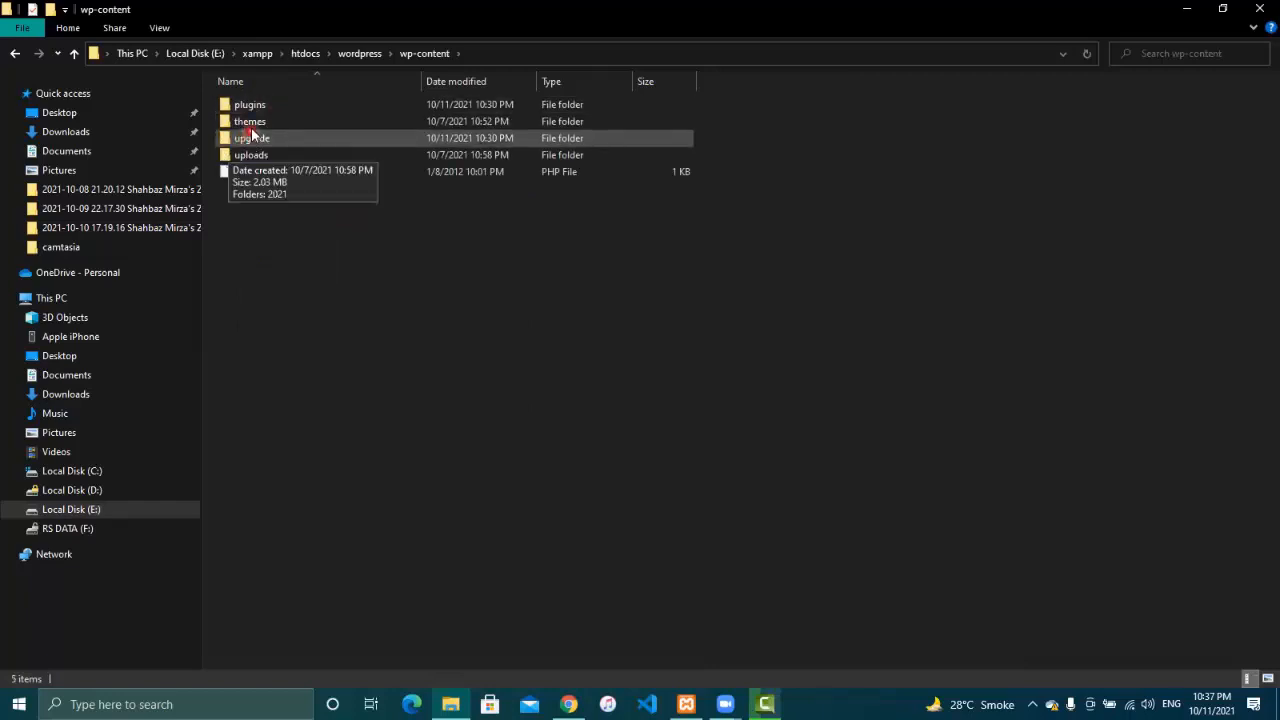
Look inside the themes folder of wp-content, and open the neighbouring plugins folder to examine its contents
click(251, 126)
double_click(251, 126)
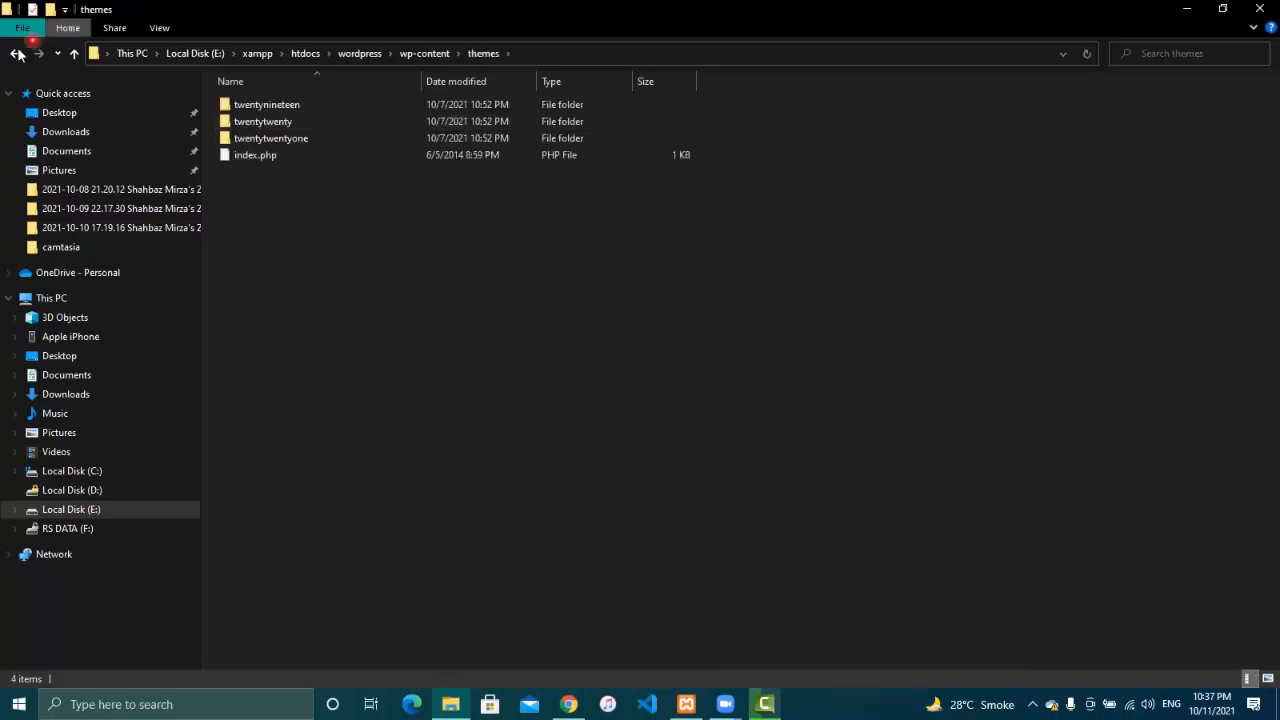
click(14, 53)
click(296, 104)
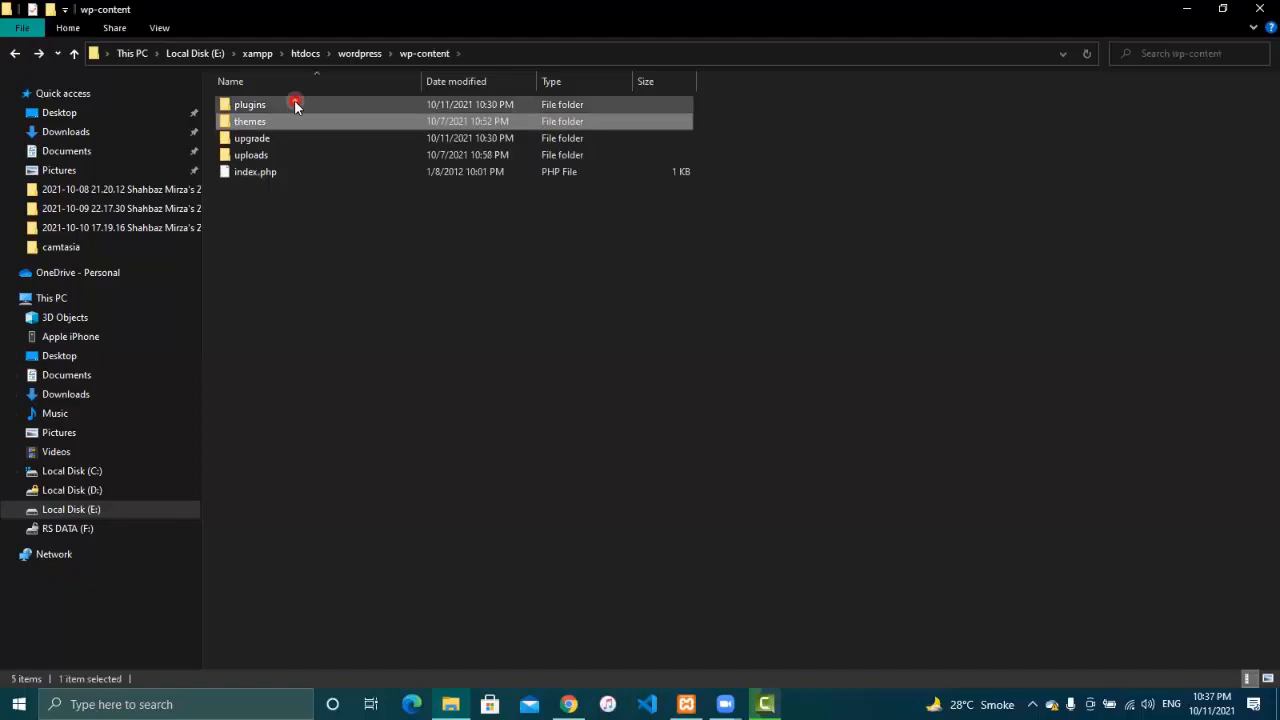
double_click(296, 104)
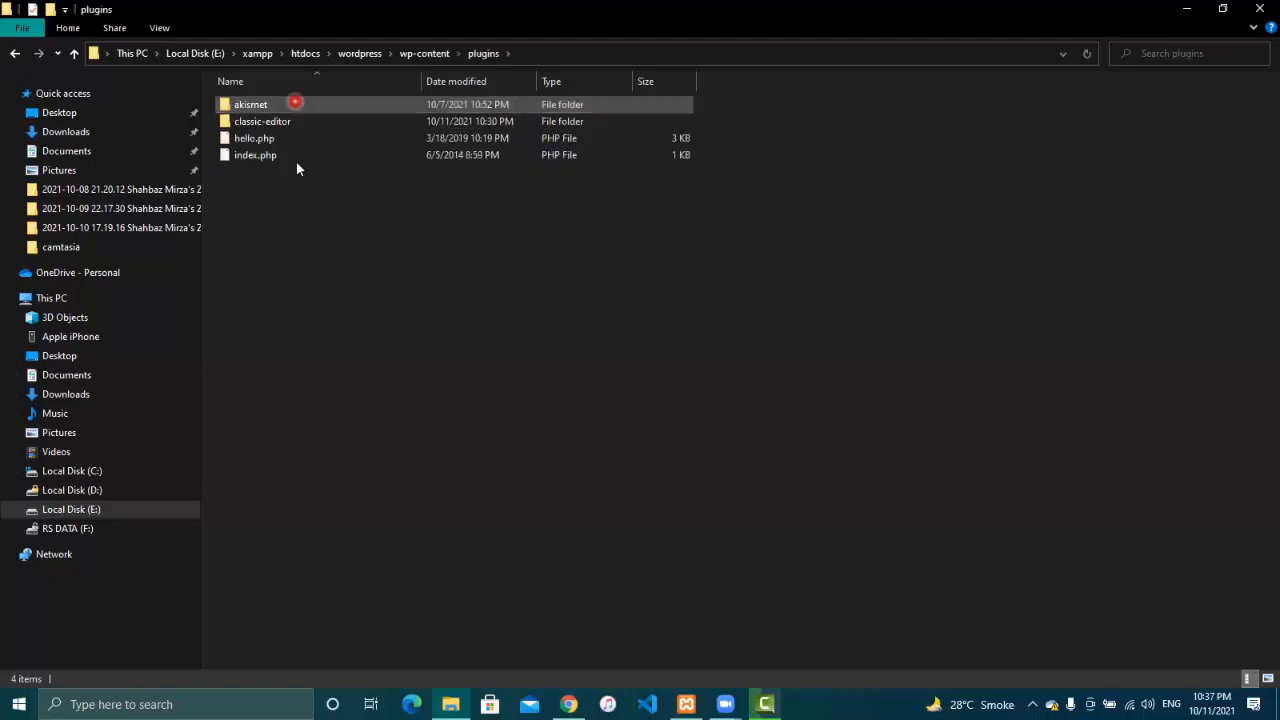
click(296, 162)
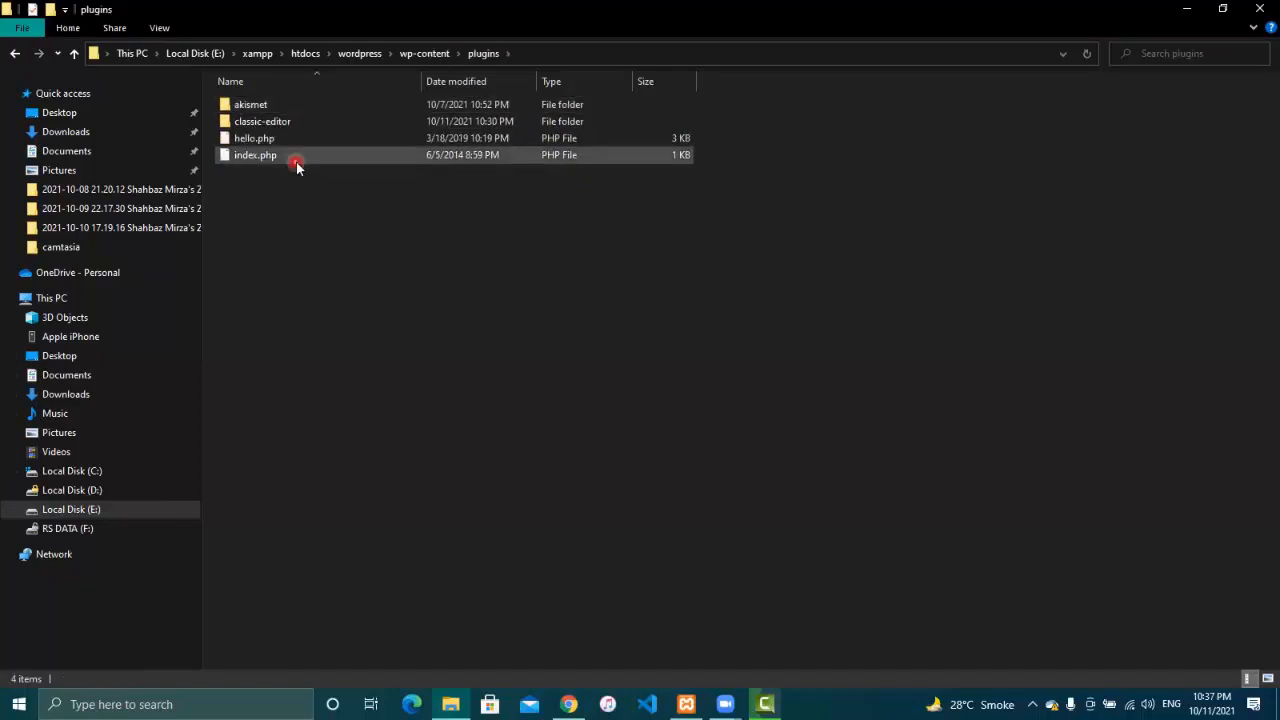
click(153, 82)
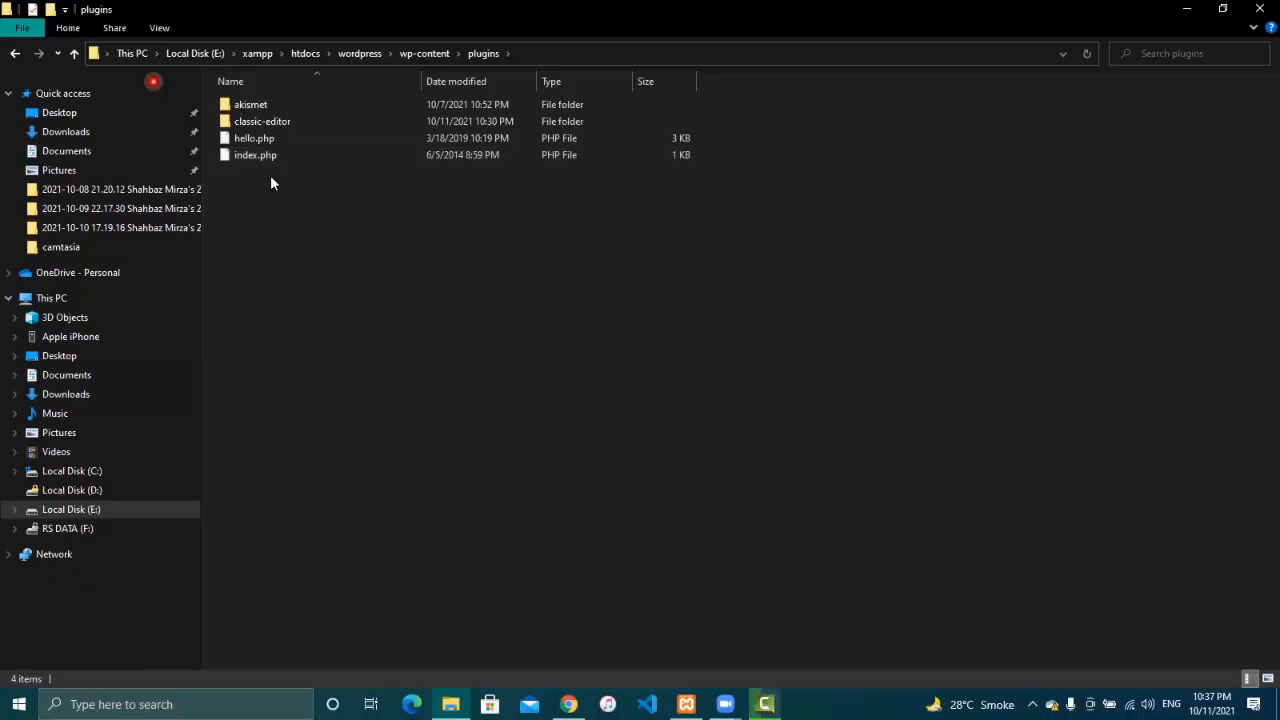
Switch to Chrome, search the Add Plugins page for "wp reset" and install the WP Reset plugin
click(569, 704)
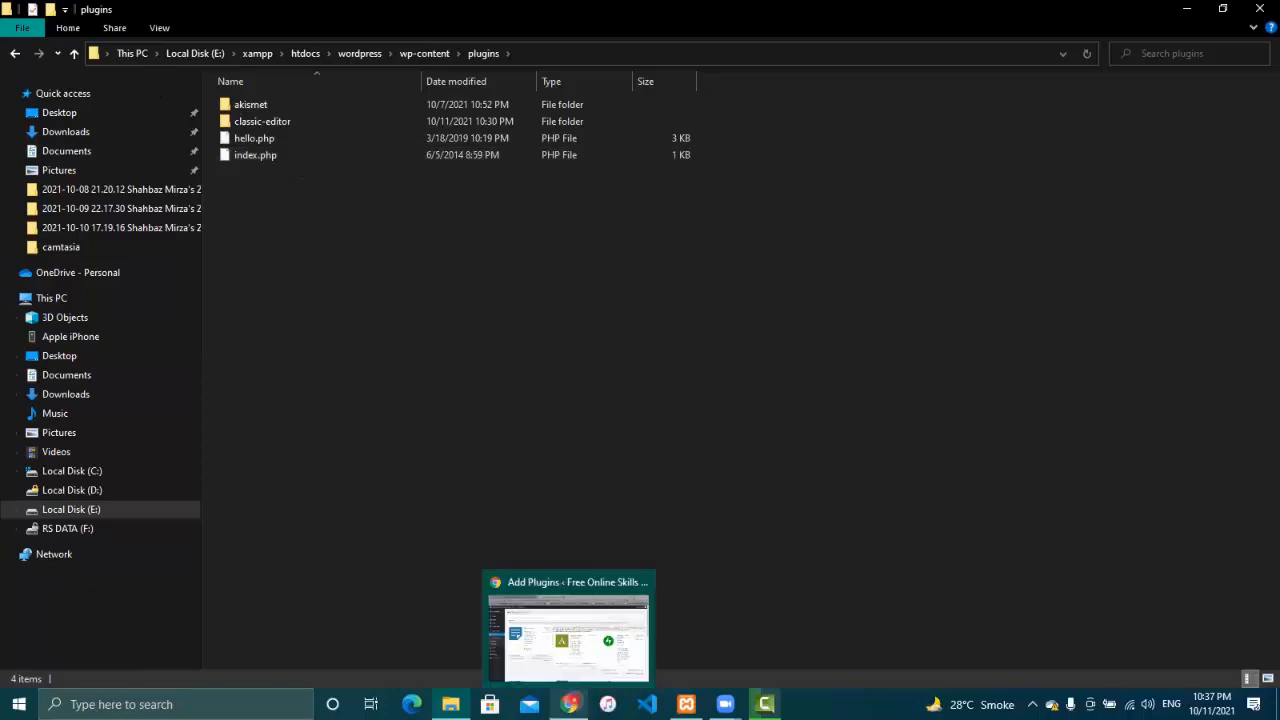
click(571, 701)
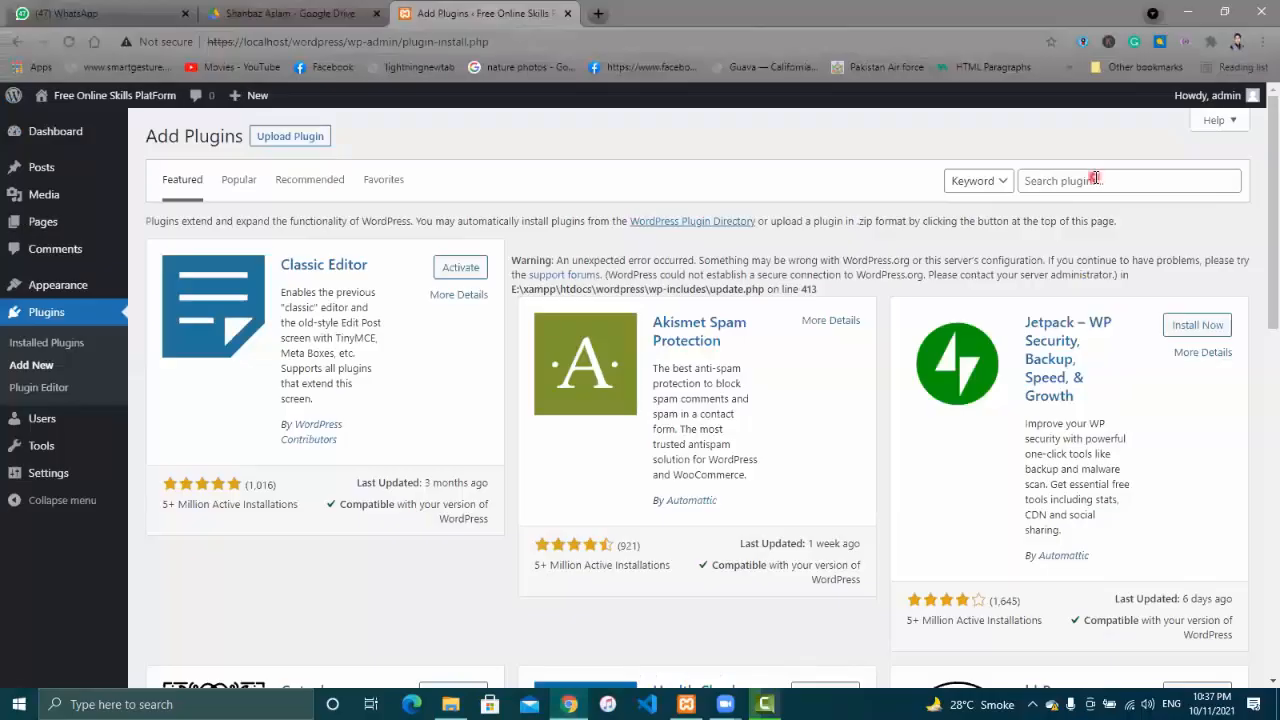
click(1095, 178)
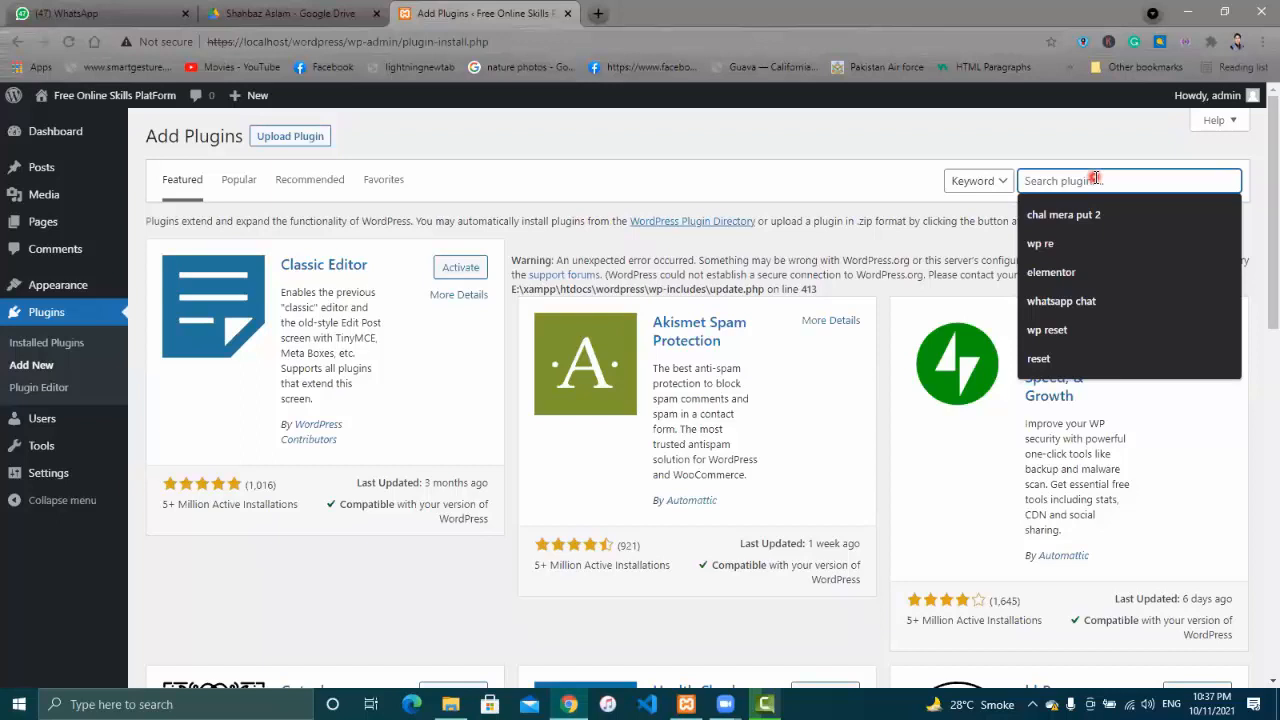
text(2)
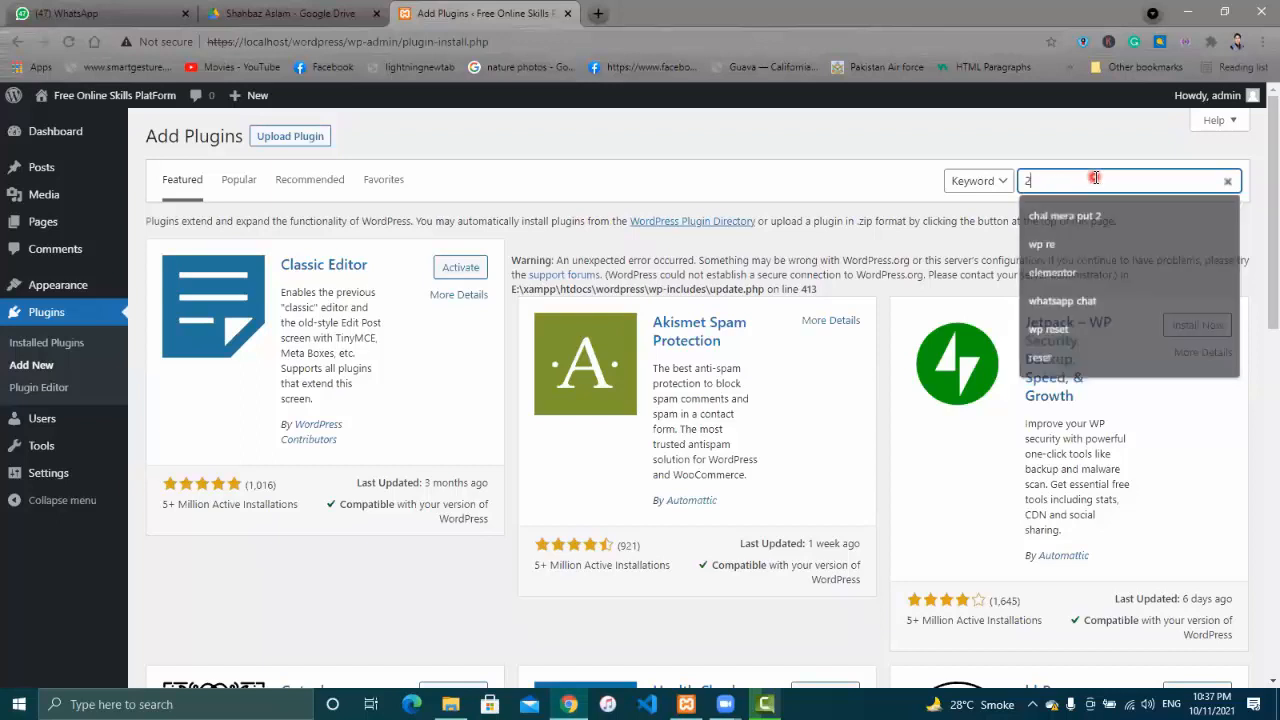
text(0)
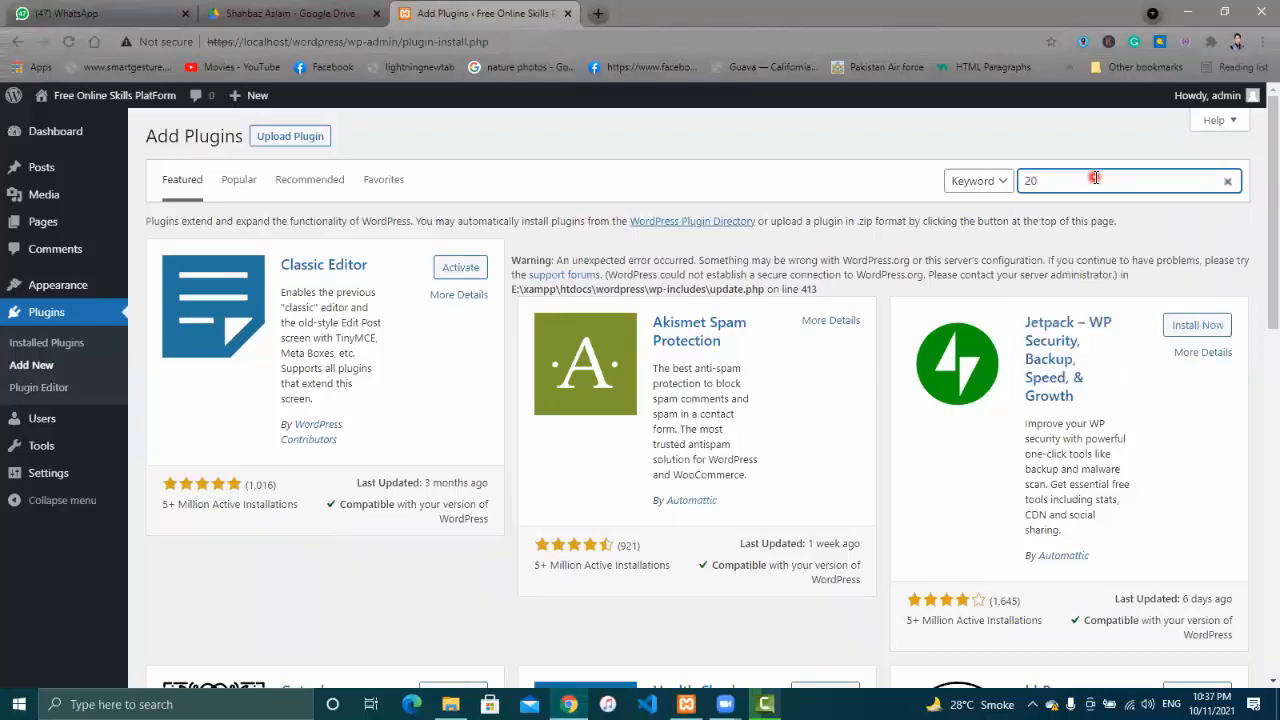
key(Return)
text(wp)
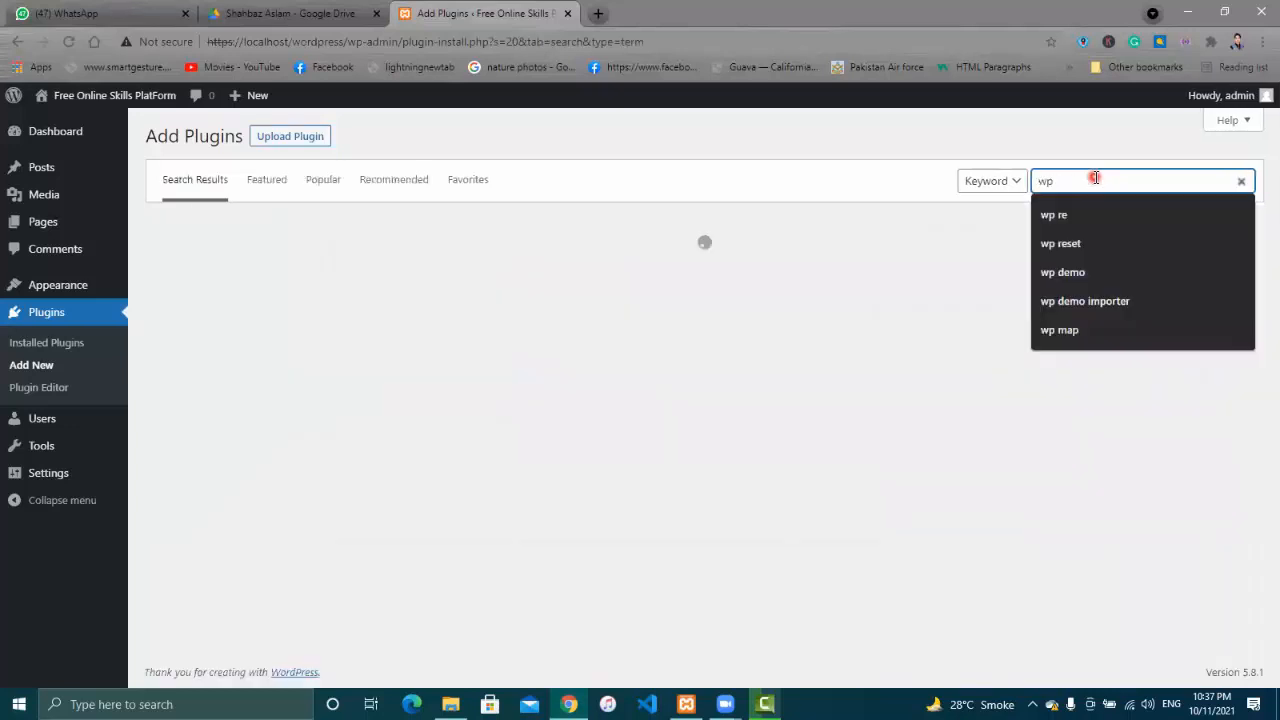
text( reset)
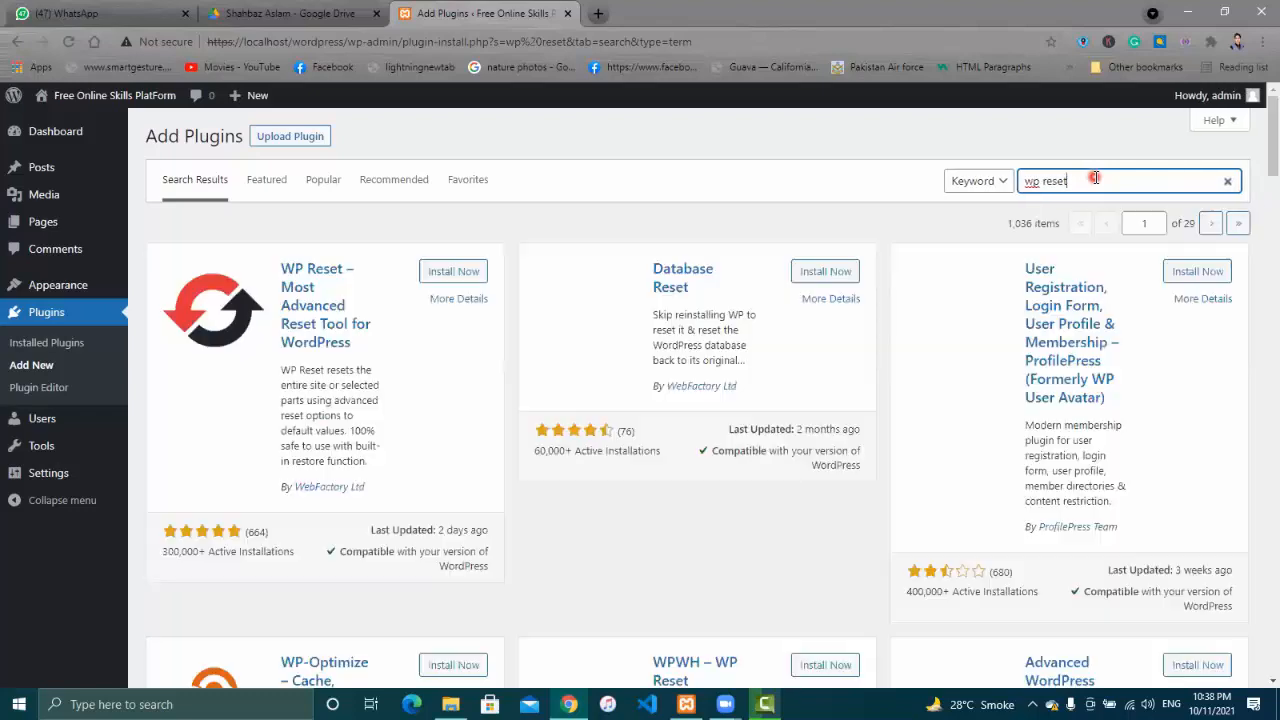
click(455, 275)
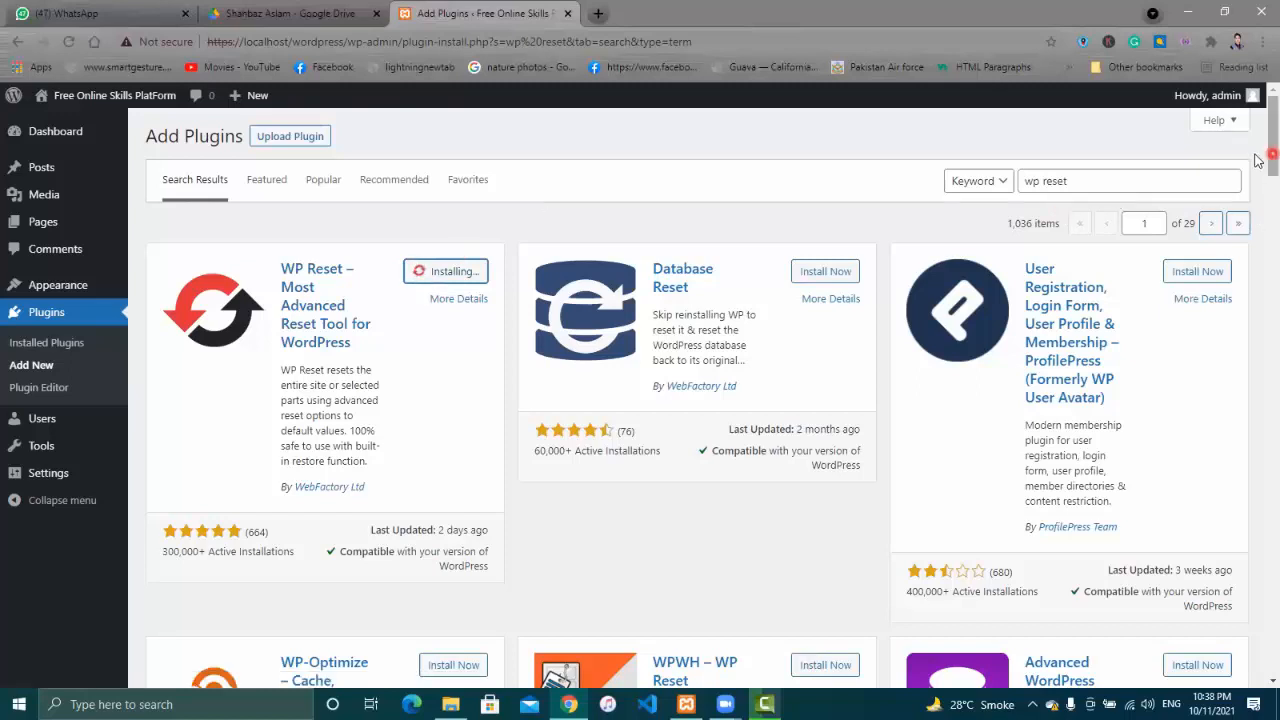
Browse the other reset, security and utility plugins offered in the "wp reset" search results
scroll(1257, 177, down, 1)
scroll(1257, 205, down, 3)
scroll(1257, 212, down, 2)
scroll(1257, 225, down, 1)
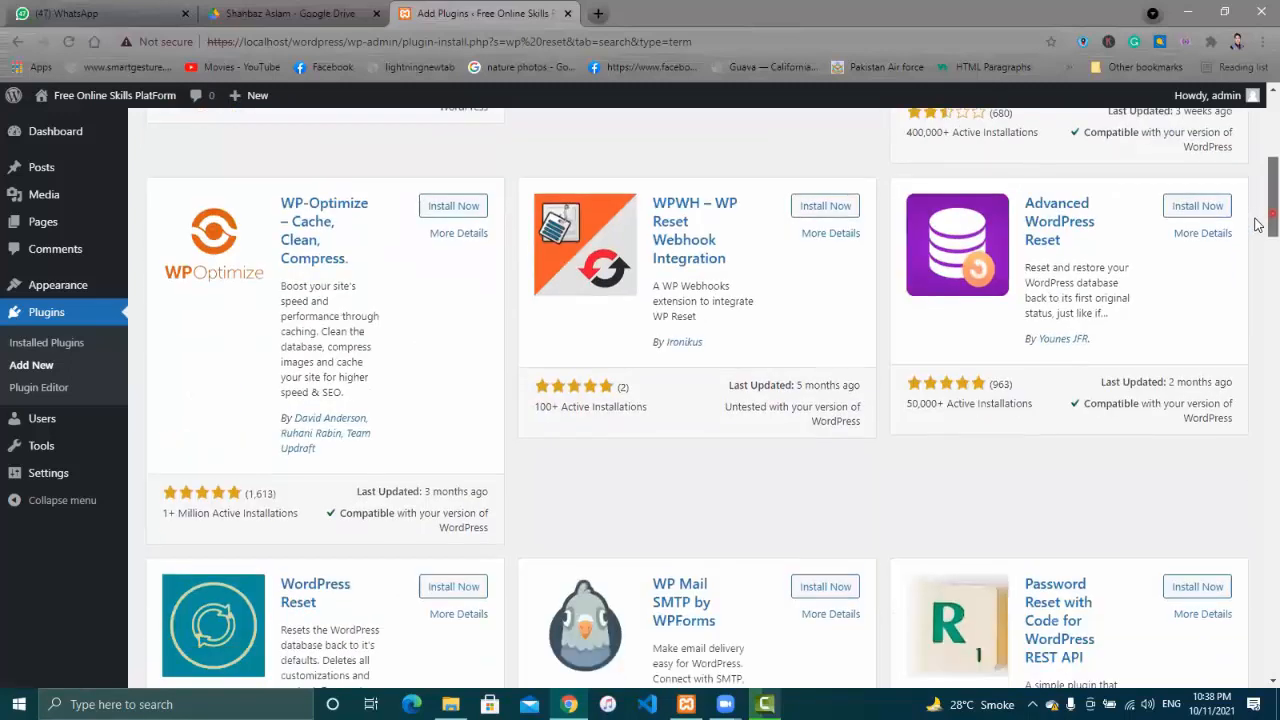
scroll(1257, 235, down, 2)
scroll(1257, 245, down, 1)
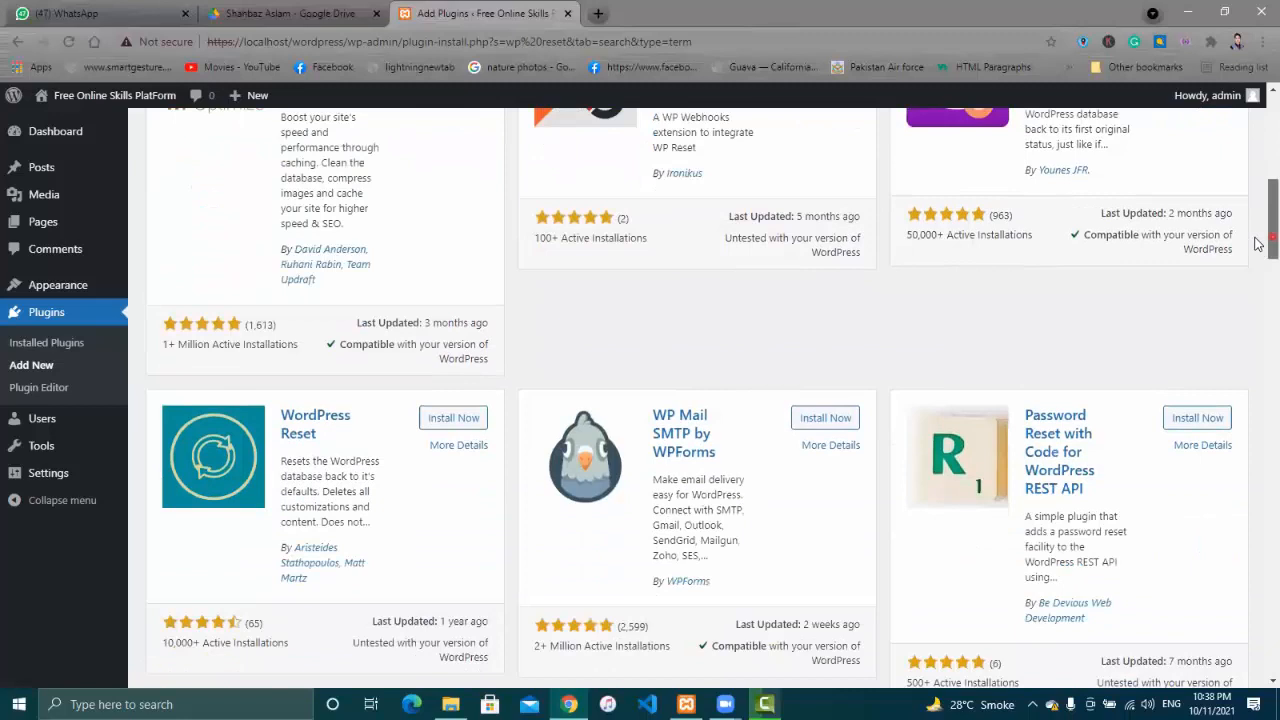
scroll(1257, 255, down, 1)
scroll(1257, 263, down, 1)
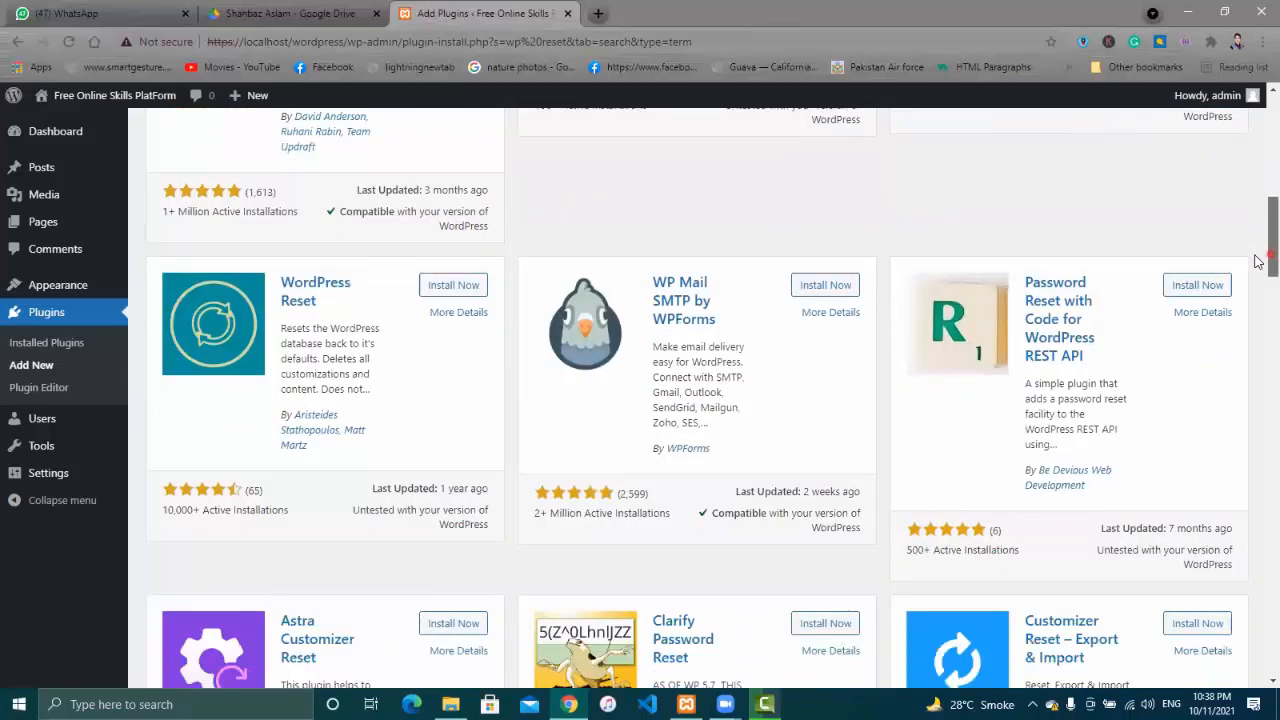
scroll(1257, 268, down, 1)
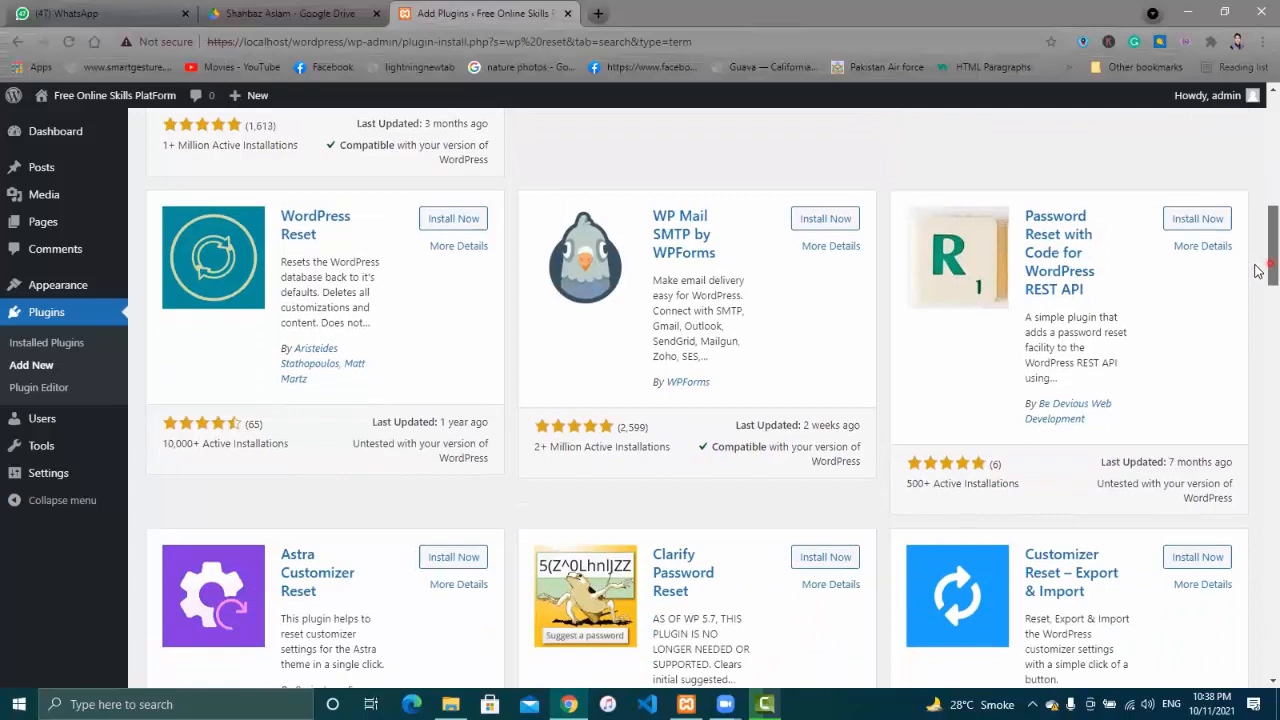
scroll(1257, 280, down, 2)
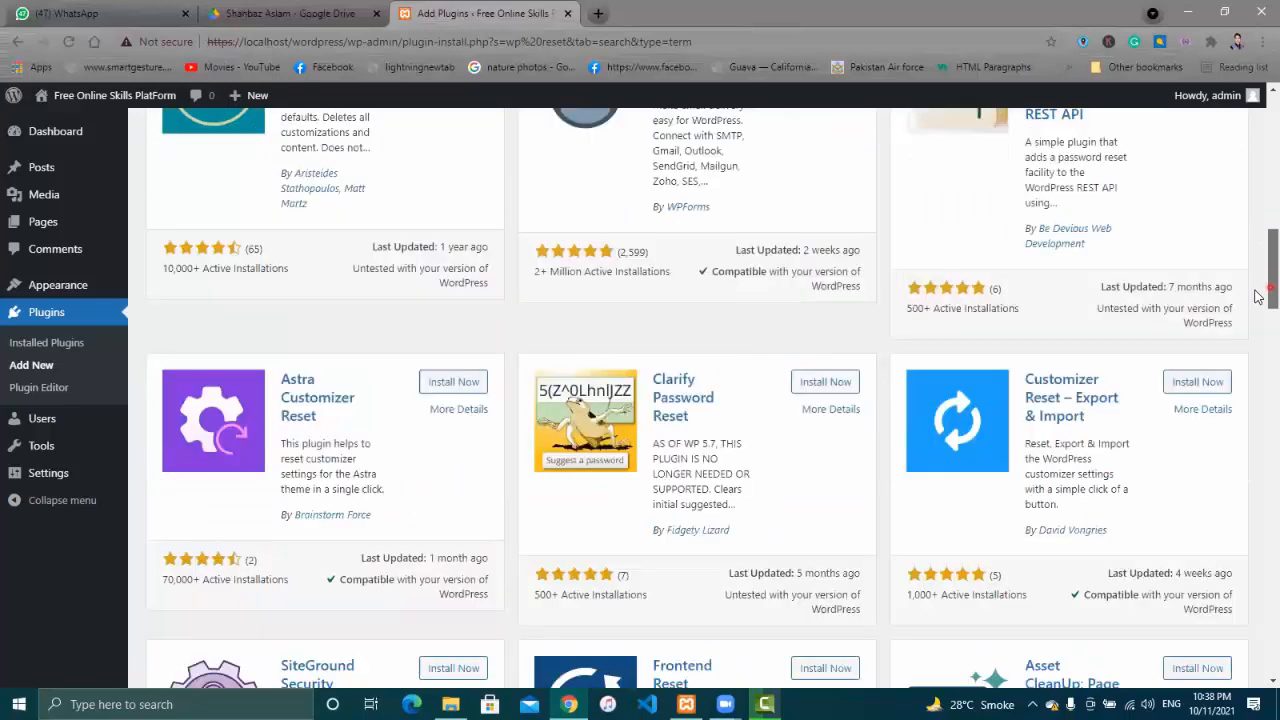
scroll(1257, 296, down, 1)
scroll(1257, 312, down, 2)
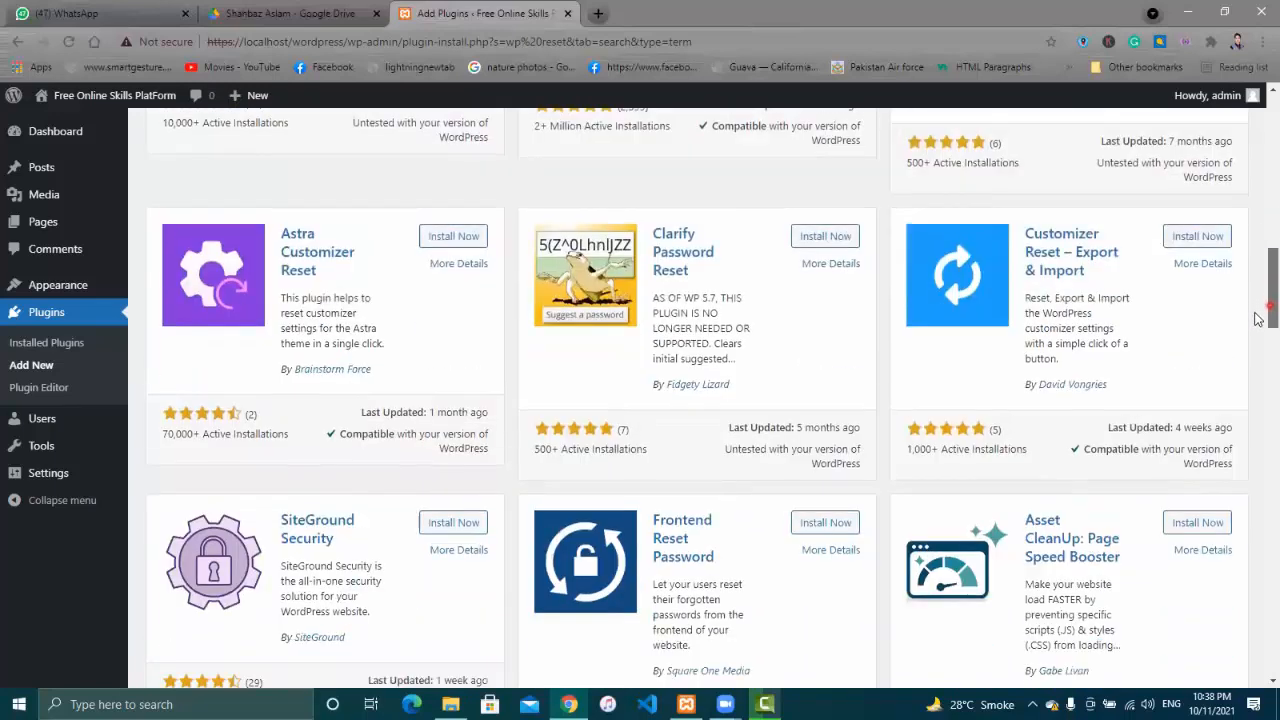
scroll(1257, 335, down, 1)
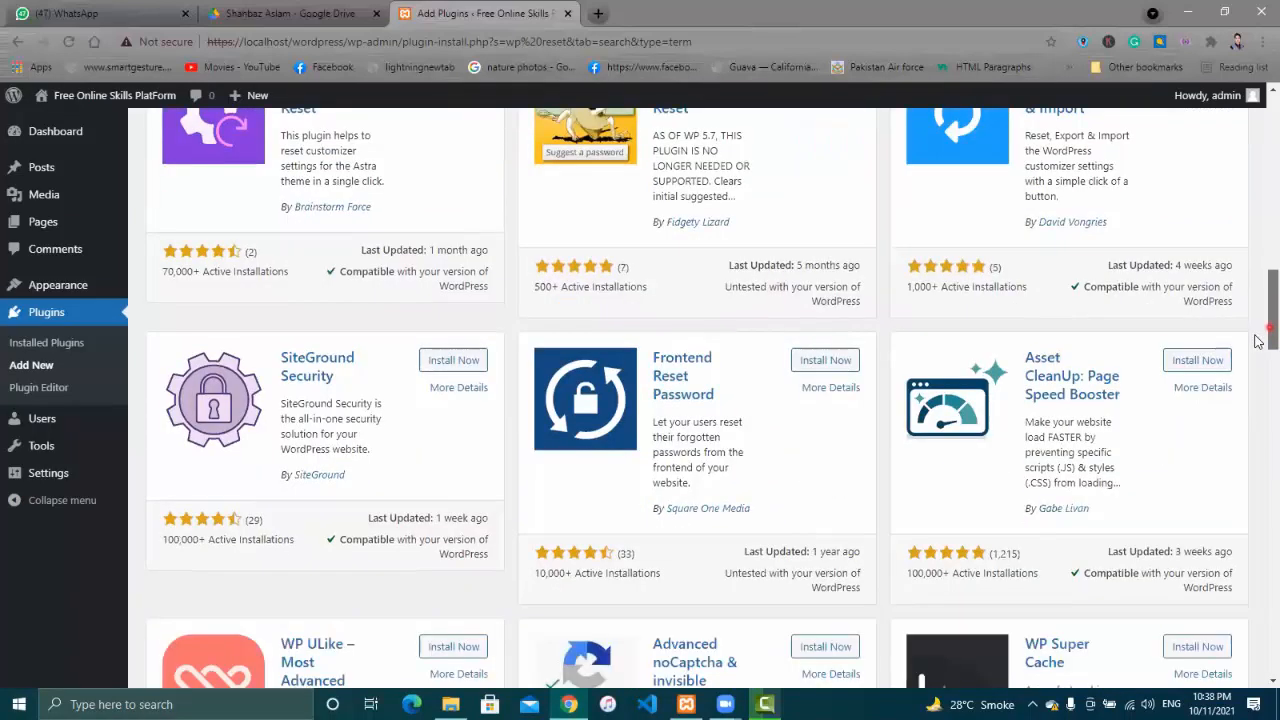
scroll(1257, 350, down, 1)
scroll(1258, 366, down, 1)
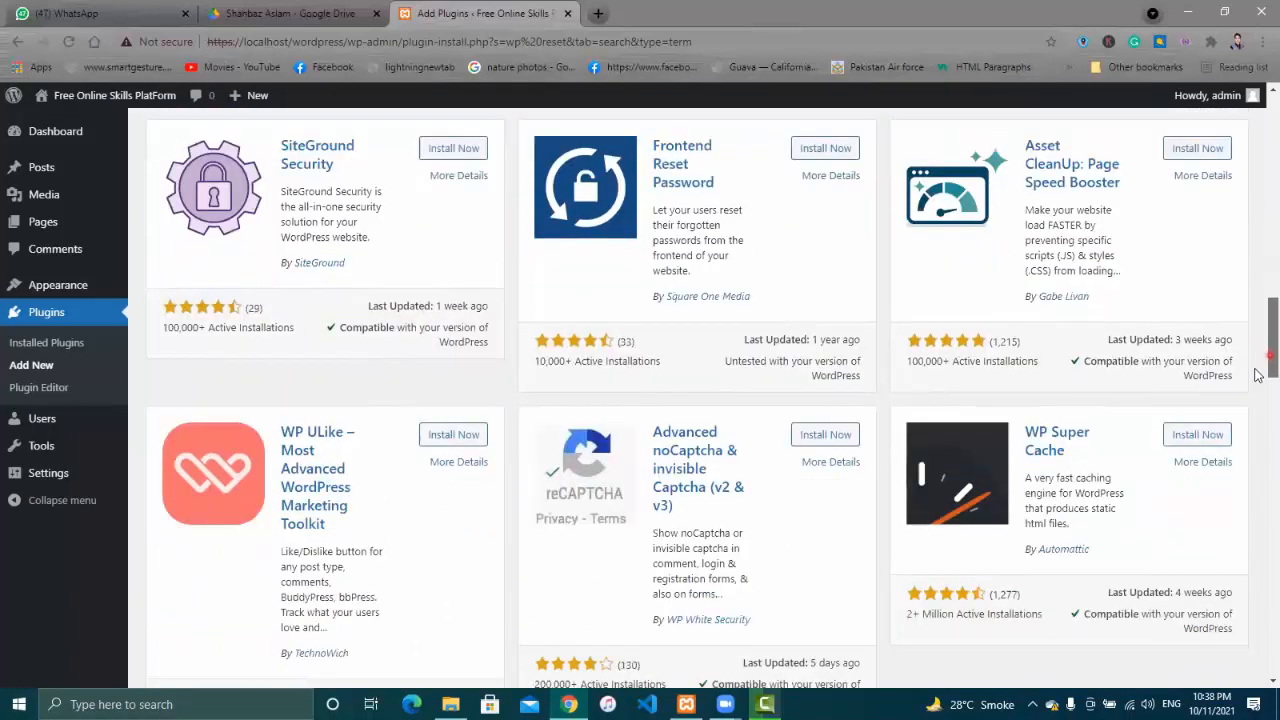
scroll(1258, 372, down, 1)
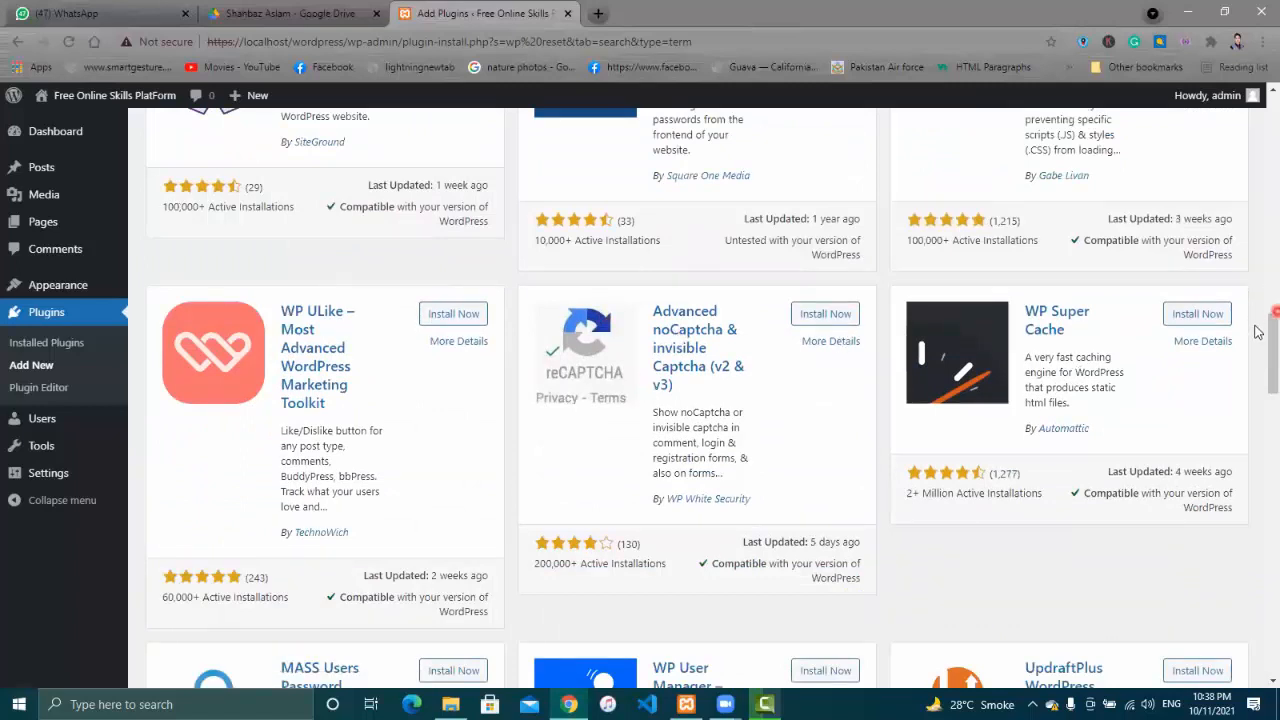
drag(1269, 326, 1269, 404)
scroll(1257, 415, down, 3)
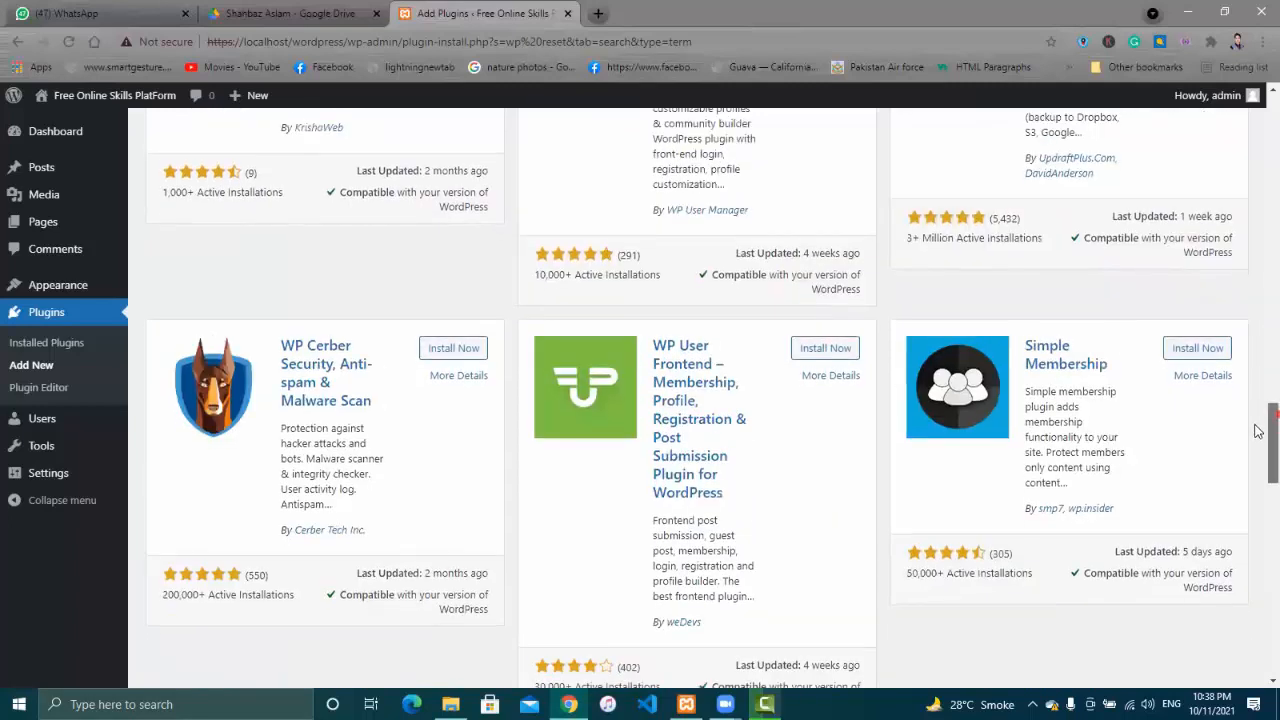
scroll(1257, 421, down, 2)
scroll(1257, 464, down, 2)
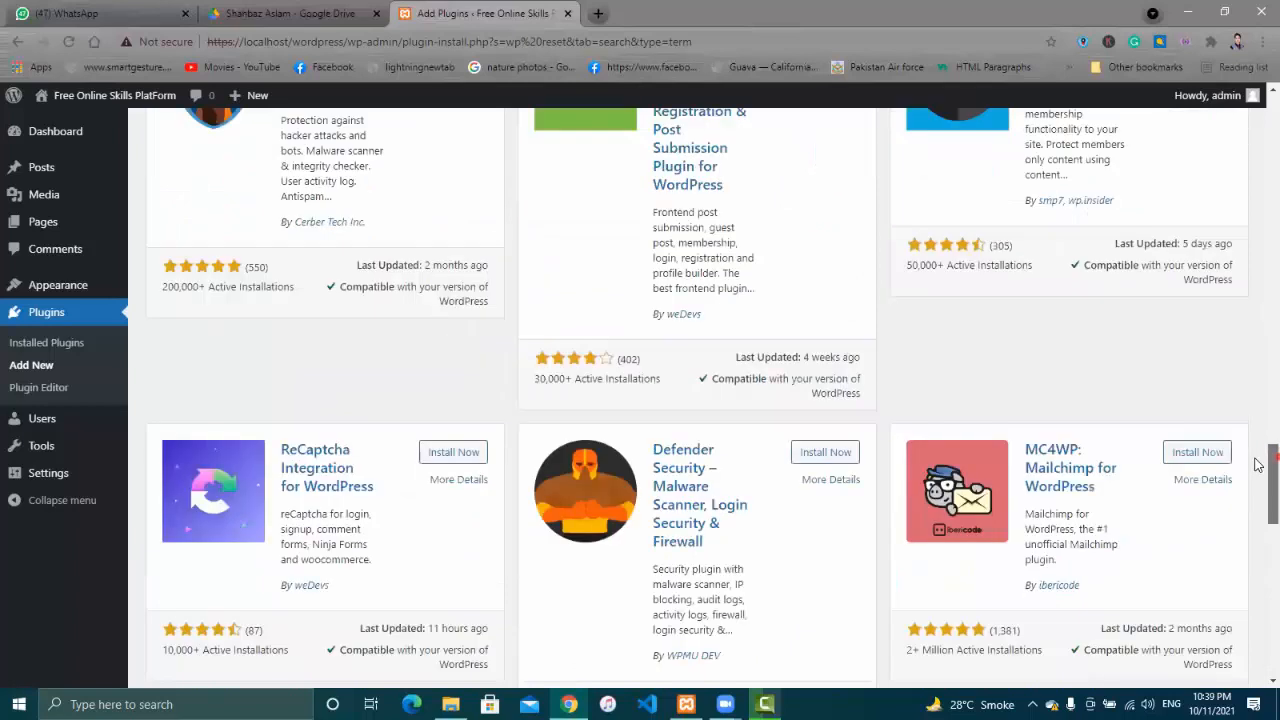
scroll(1257, 464, down, 2)
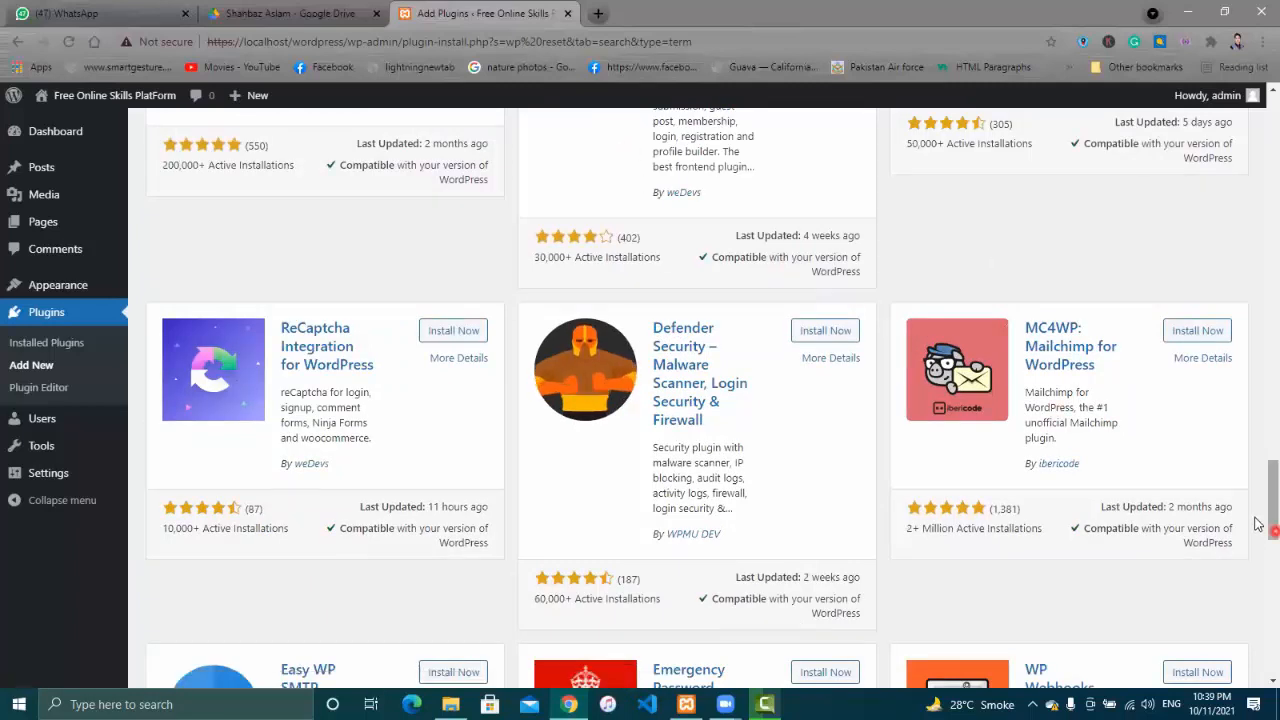
scroll(1258, 560, down, 2)
scroll(1258, 584, down, 2)
scroll(1258, 600, down, 3)
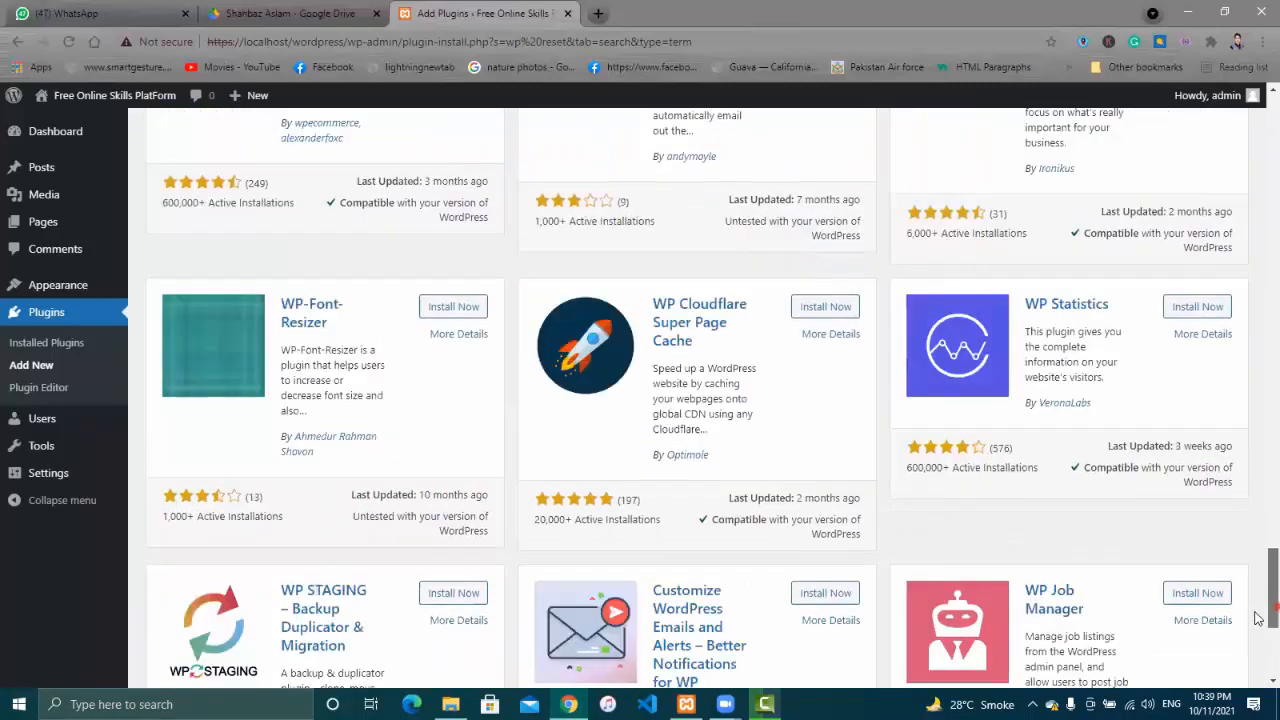
scroll(1258, 627, down, 2)
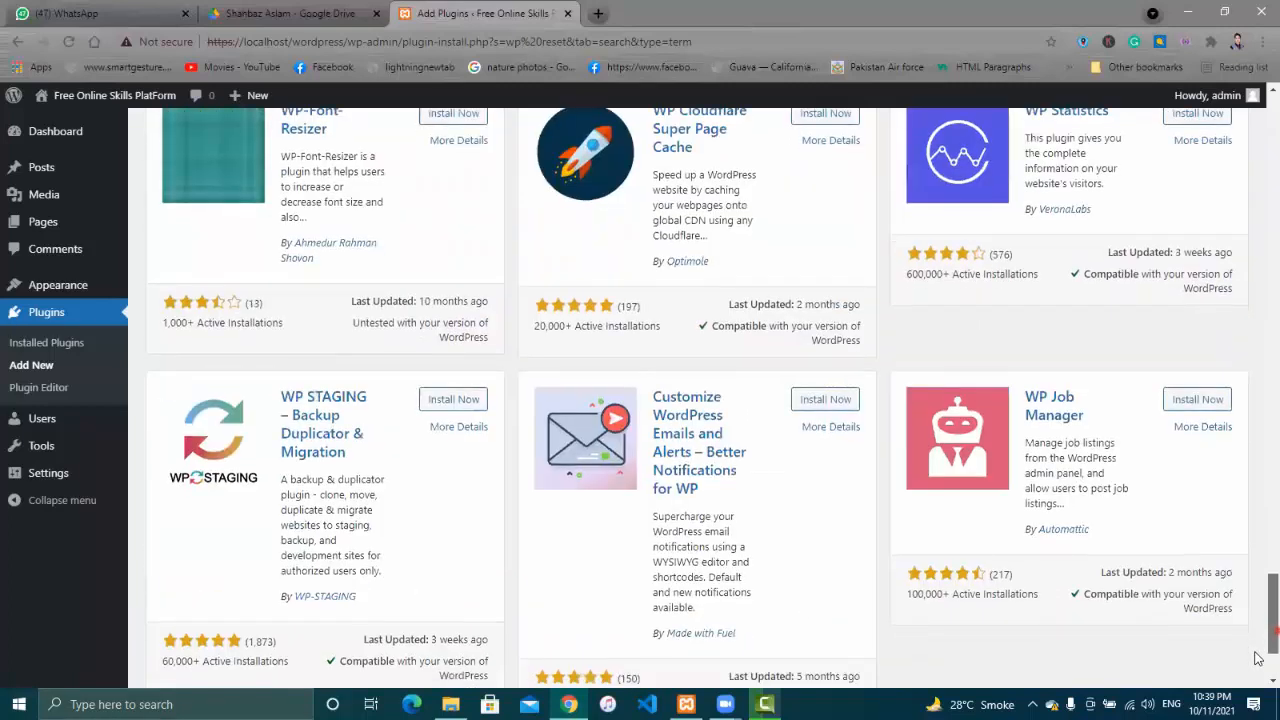
scroll(1258, 610, up, 1)
scroll(1257, 455, up, 20)
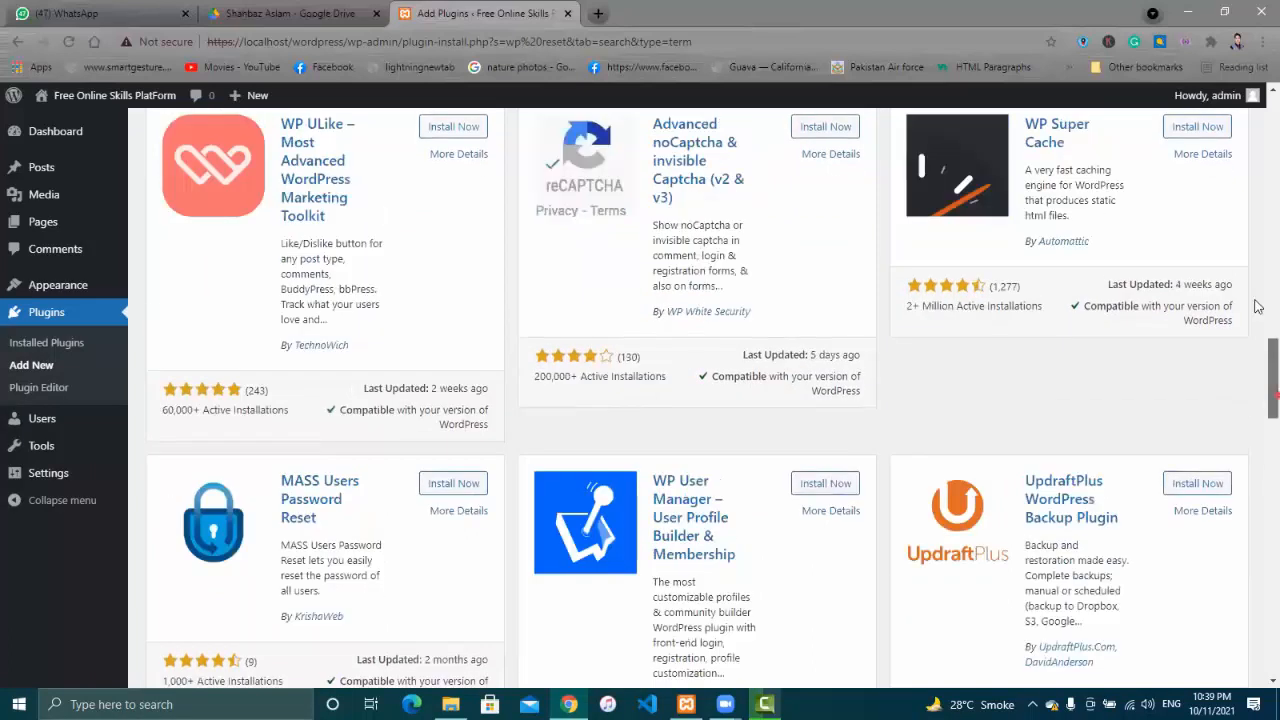
scroll(868, 270, up, 6)
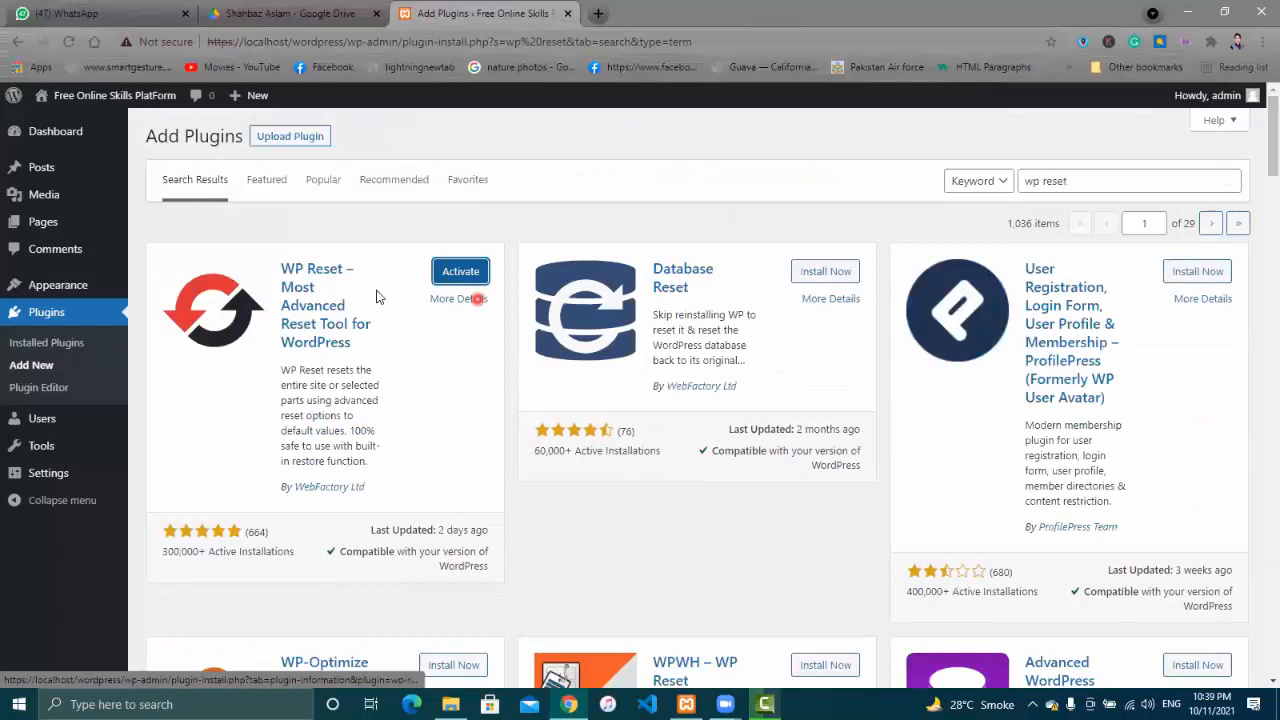
Activate the WP Reset plugin and dismiss its welcome notice on the installed plugins page
click(453, 280)
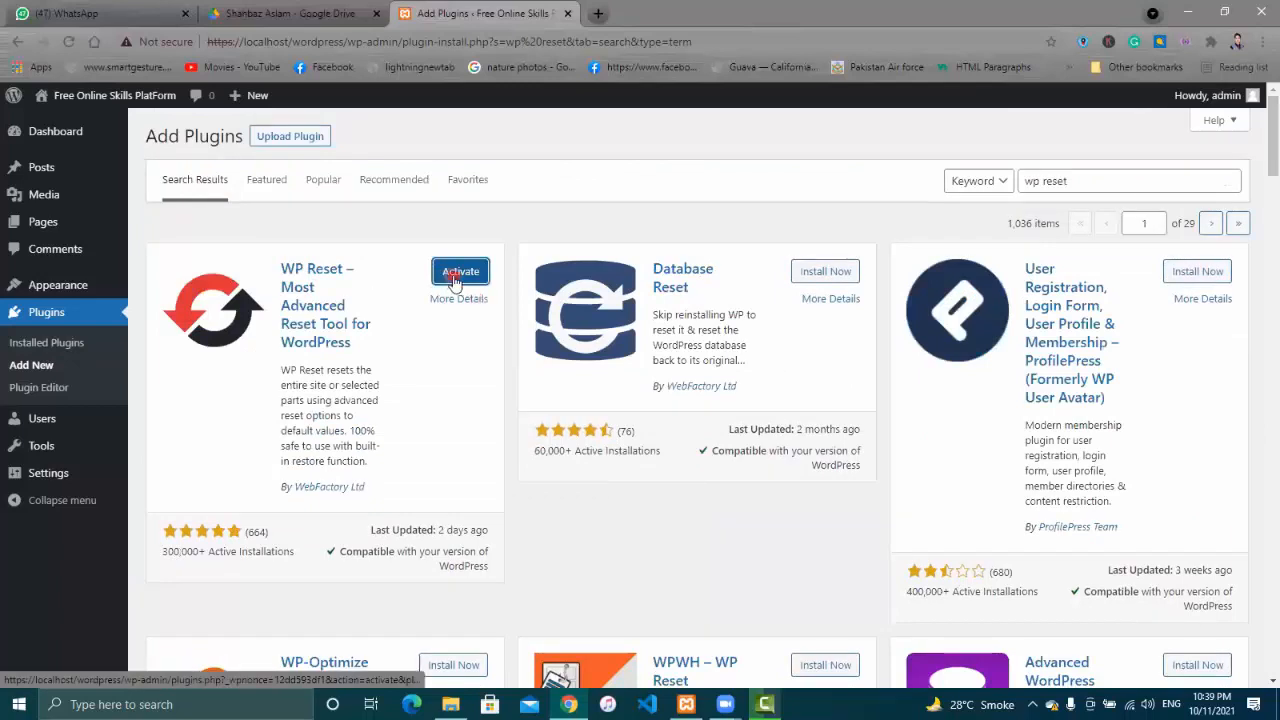
click(455, 281)
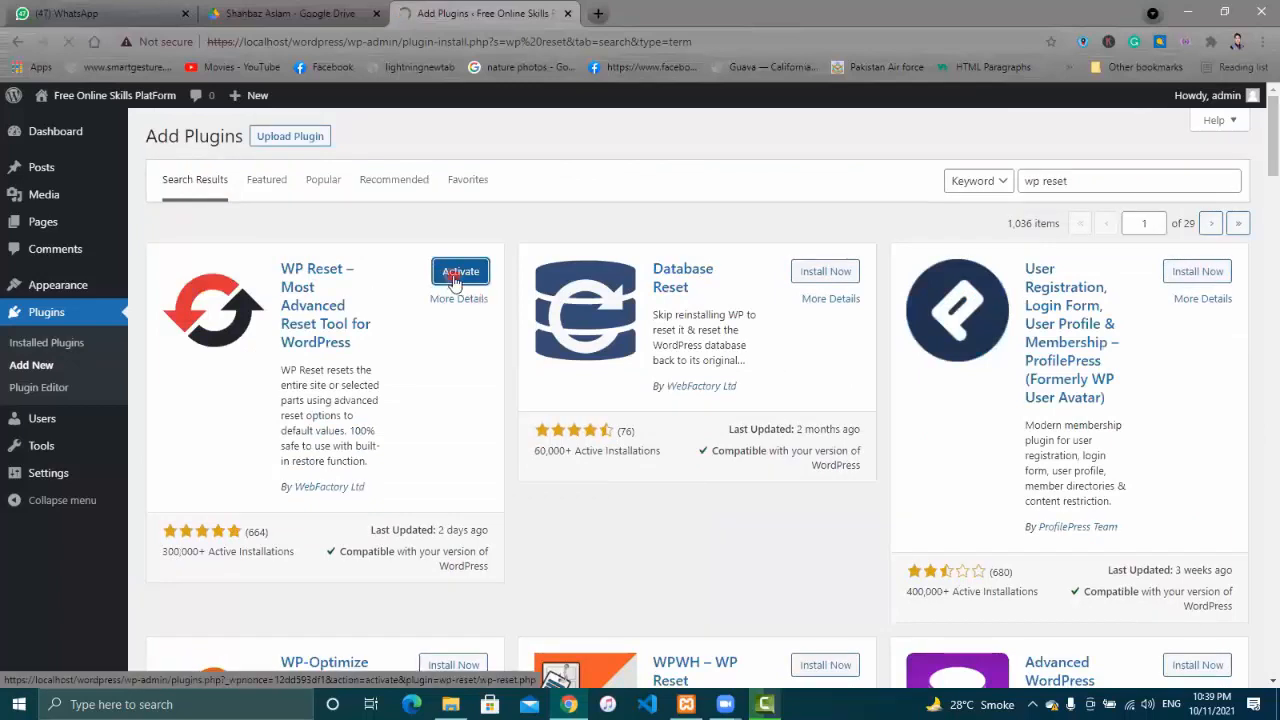
click(363, 284)
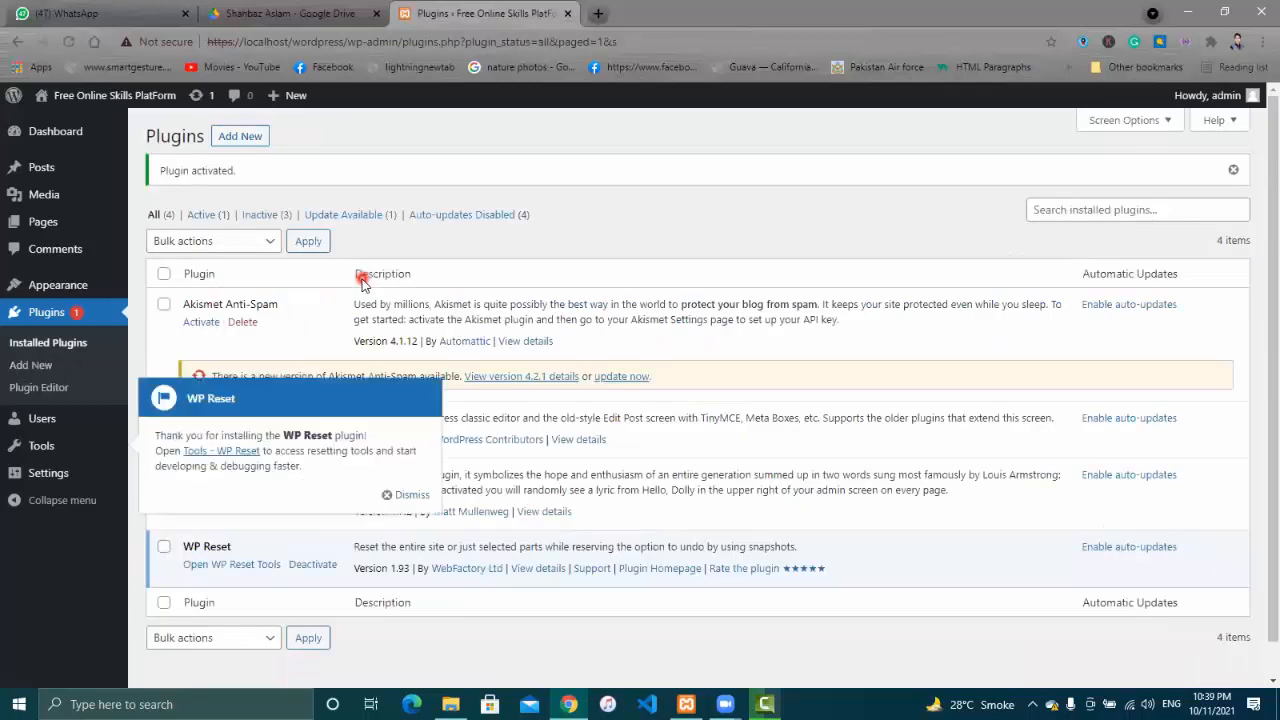
click(412, 497)
click(281, 441)
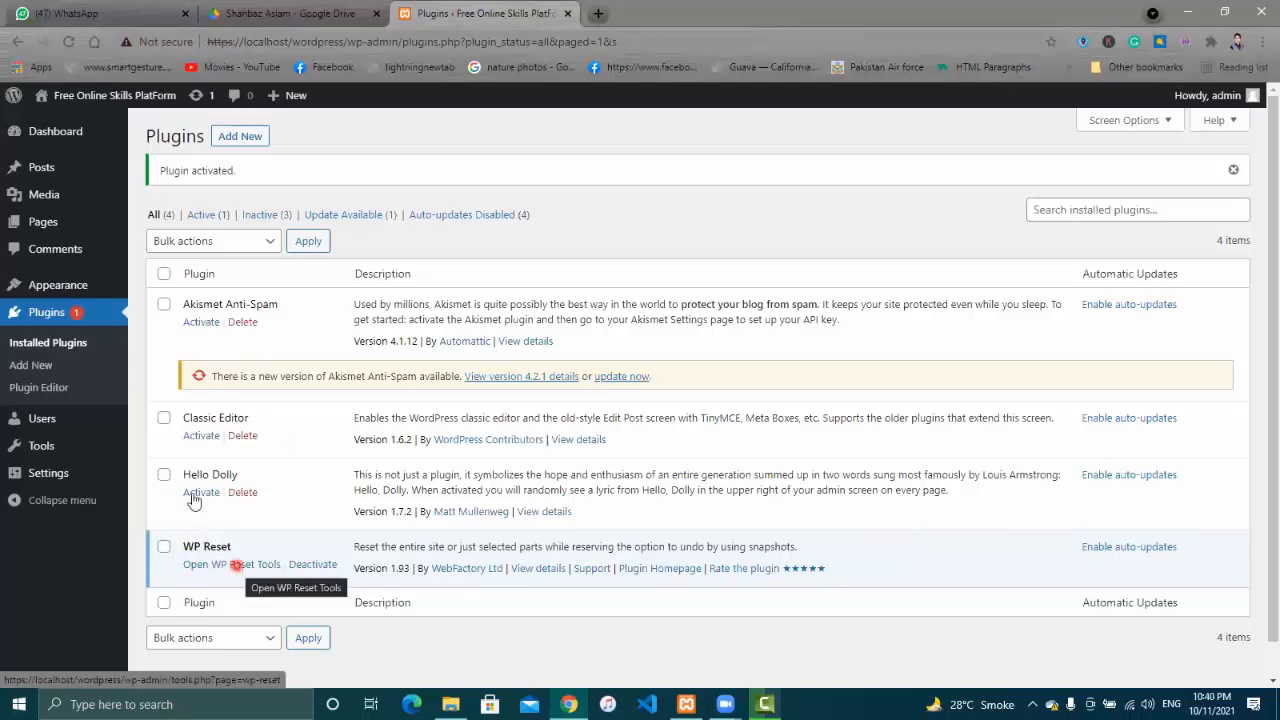
Open the WP Reset tools and review the reset details table and options down to the Site Reset section
click(235, 566)
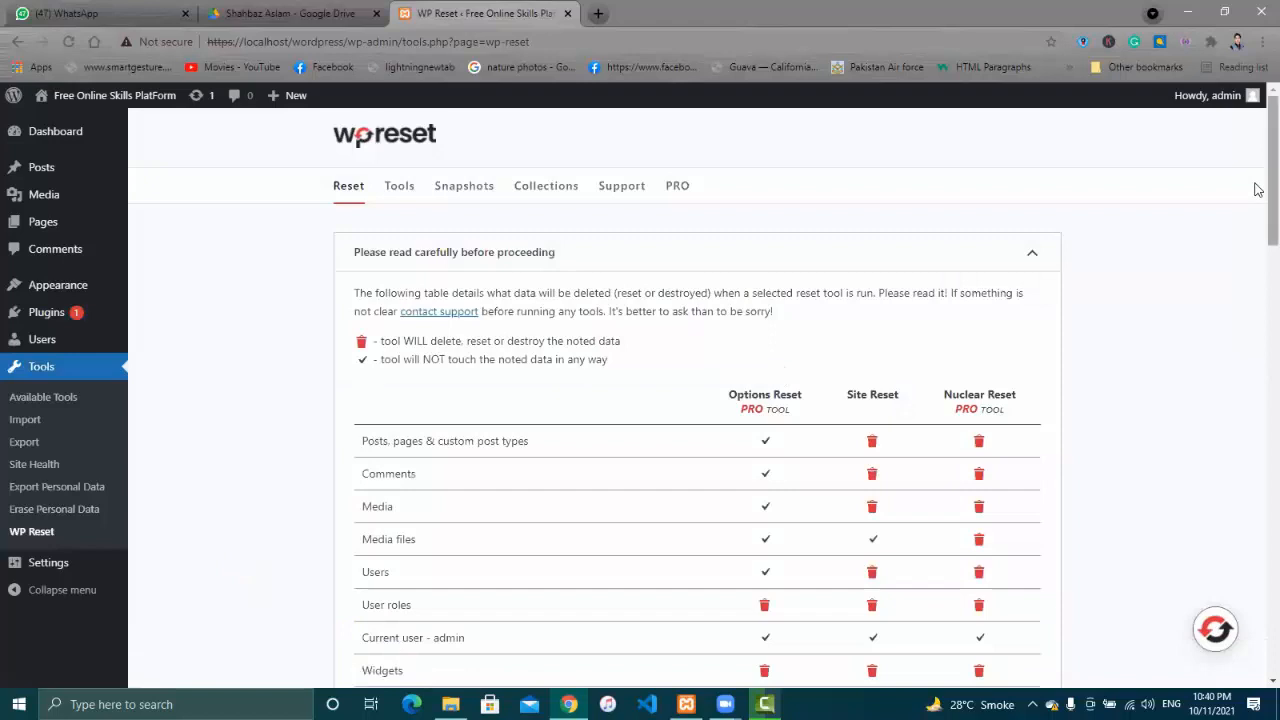
scroll(1258, 350, down, 5)
scroll(1258, 465, down, 5)
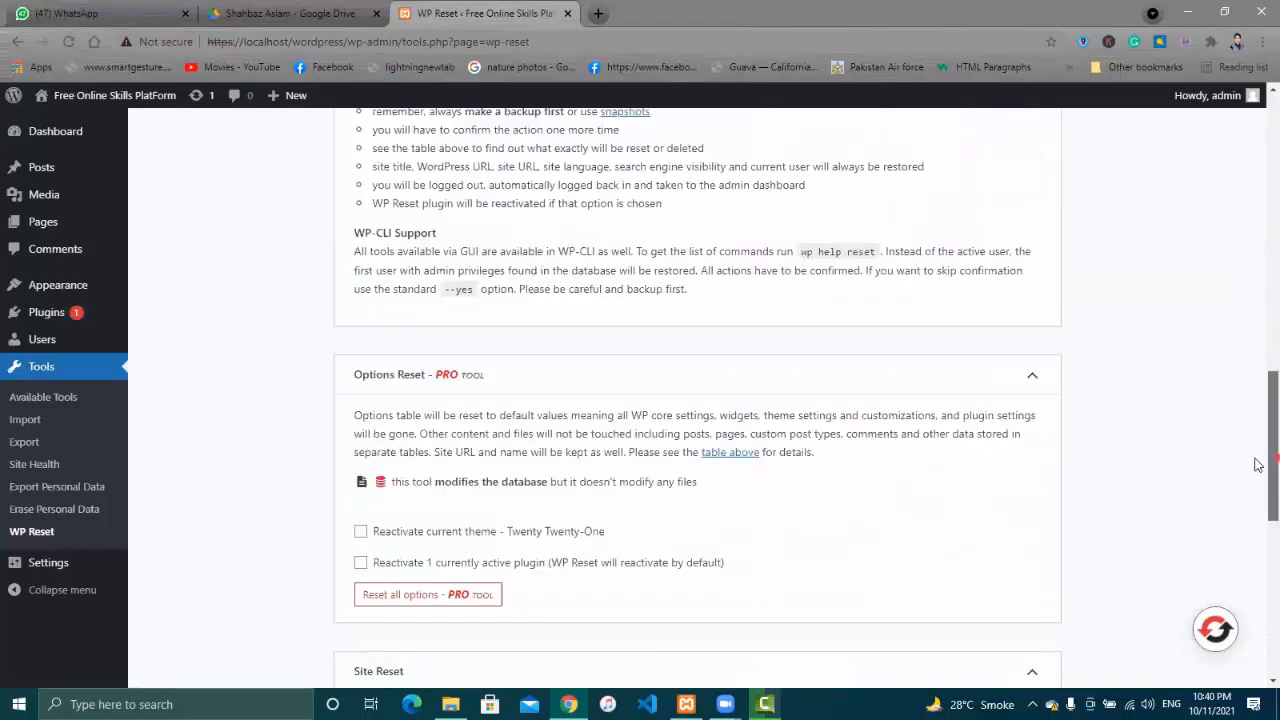
scroll(1258, 500, down, 1)
scroll(1258, 545, down, 1)
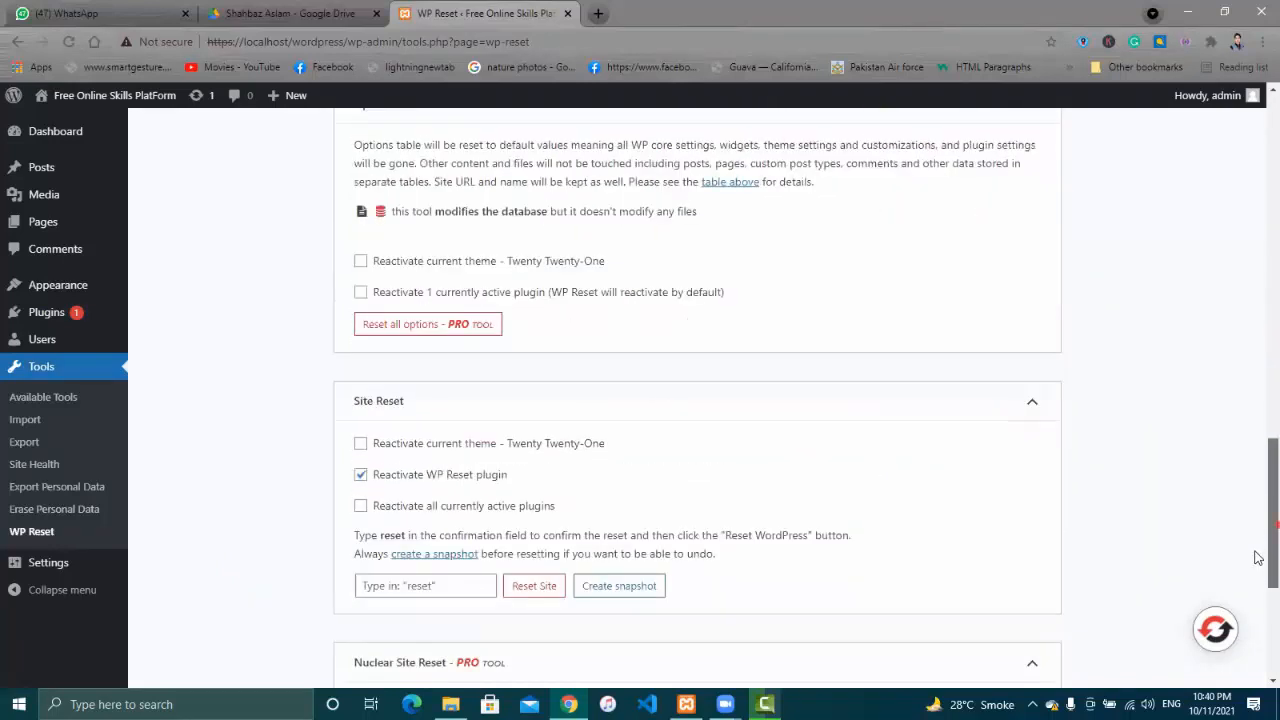
scroll(740, 485, down, 2)
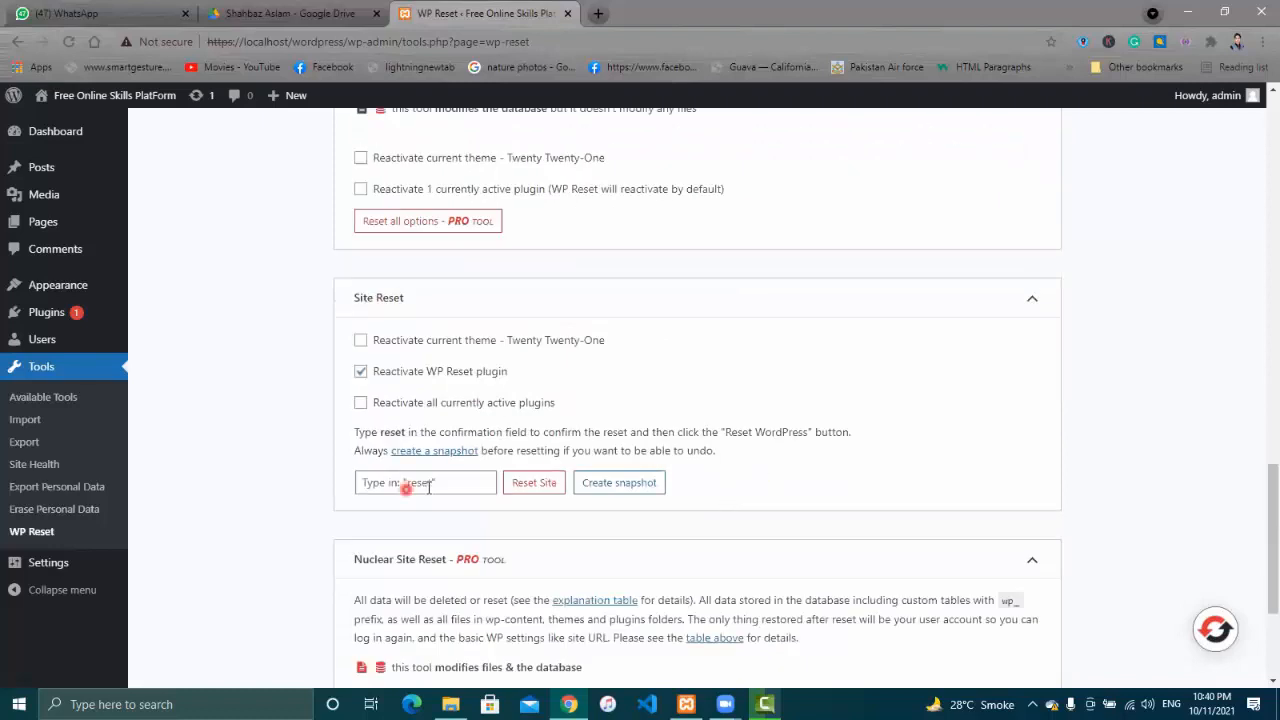
Enter "reset" as the Site Reset confirmation and reset the WordPress site, keeping only the WP Reset plugin set to reactivate
click(427, 487)
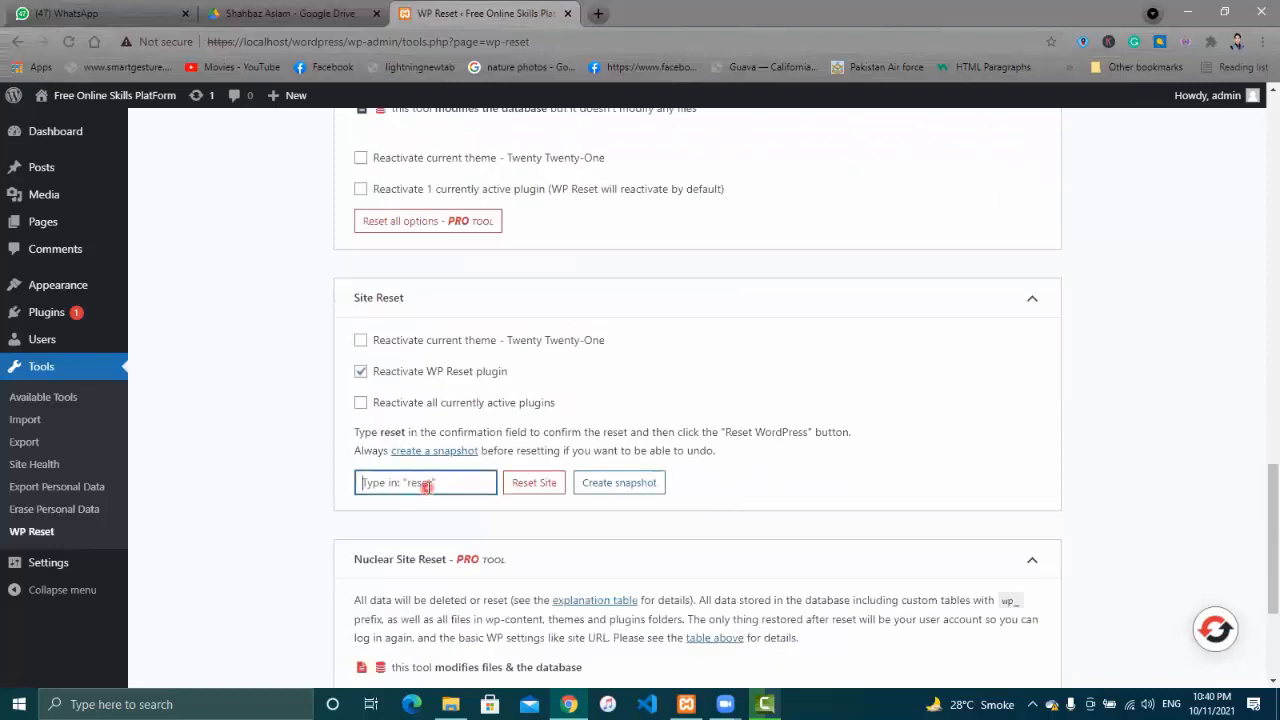
text(reset)
click(527, 484)
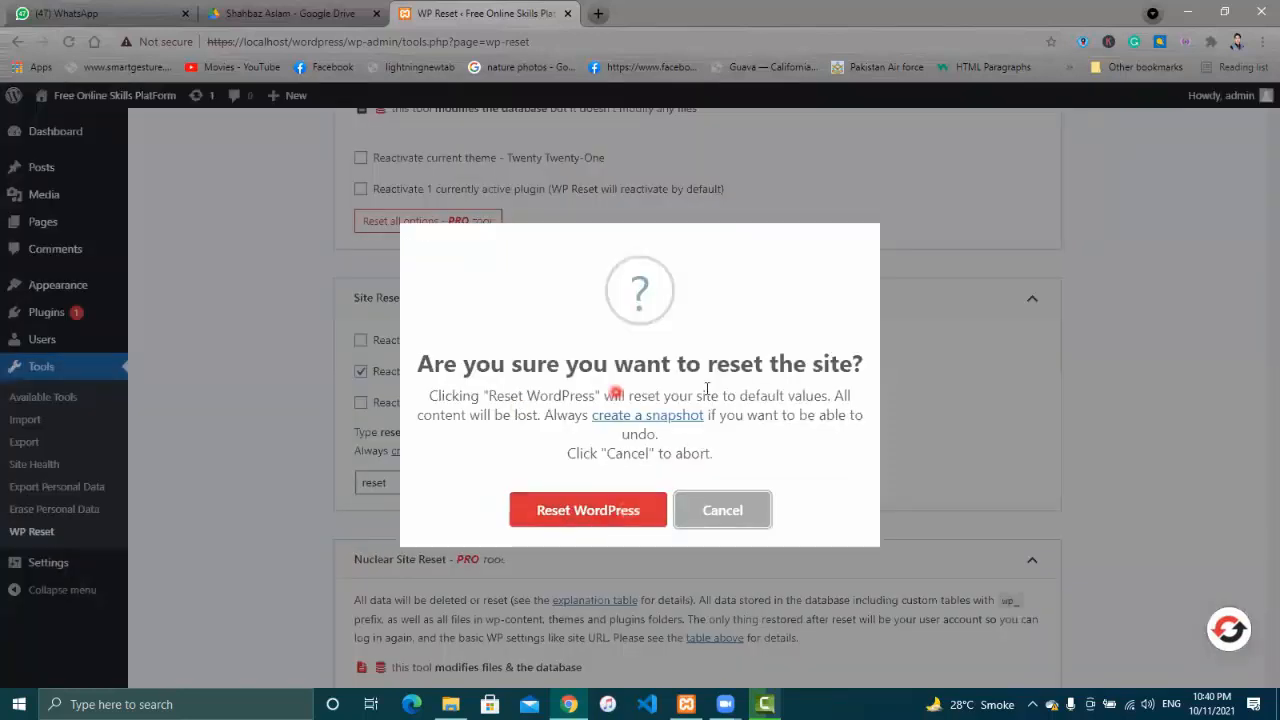
click(617, 511)
click(617, 511)
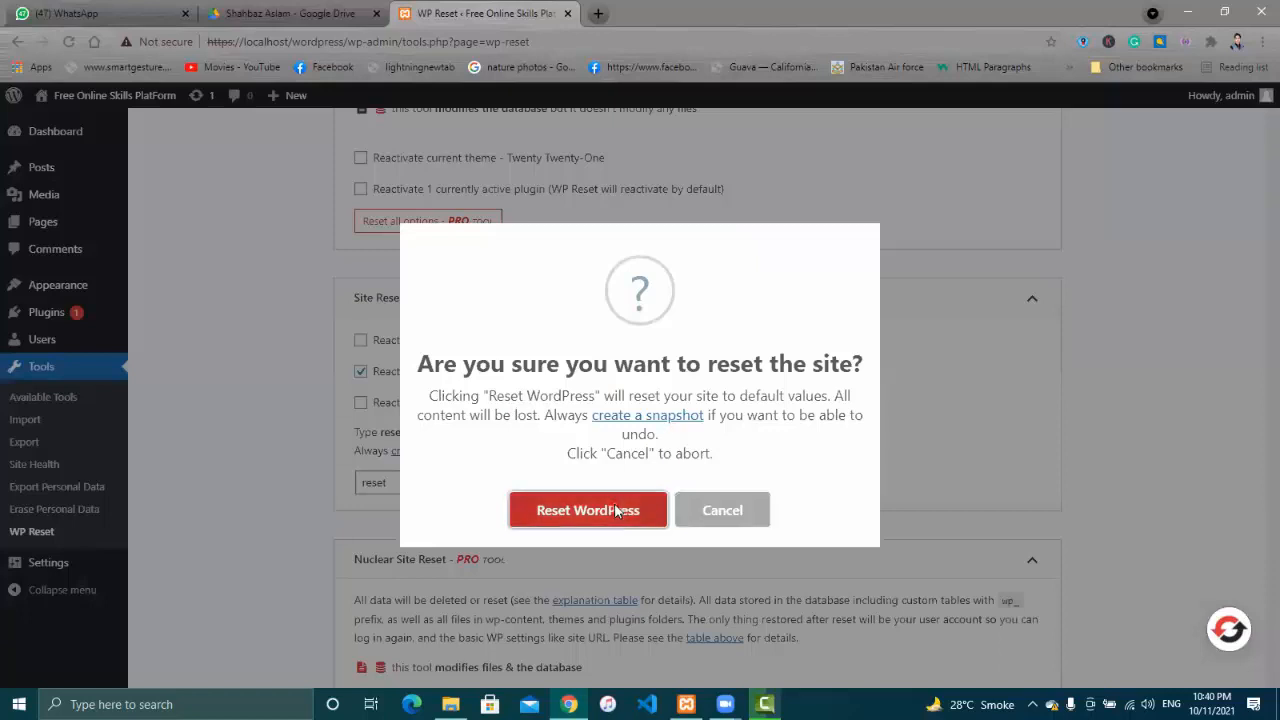
click(617, 510)
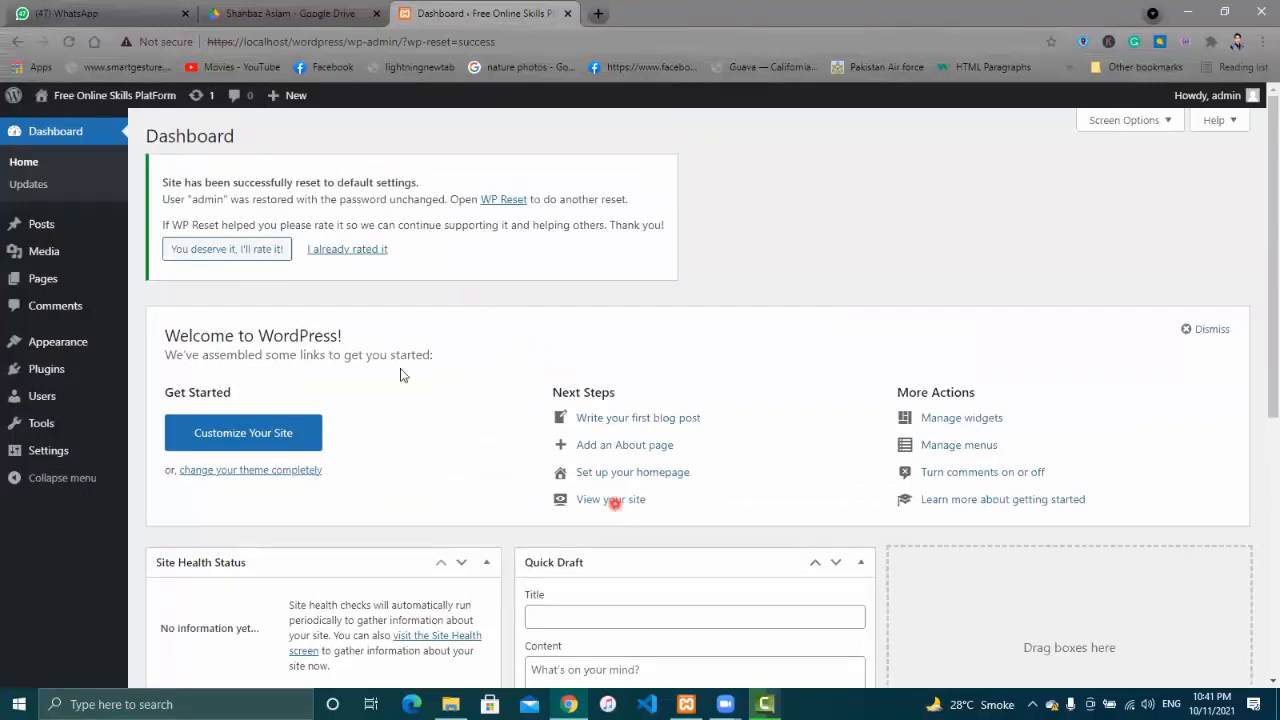
Open the site's front page in a new browser tab and check it after the reset
mouse_move(80, 95)
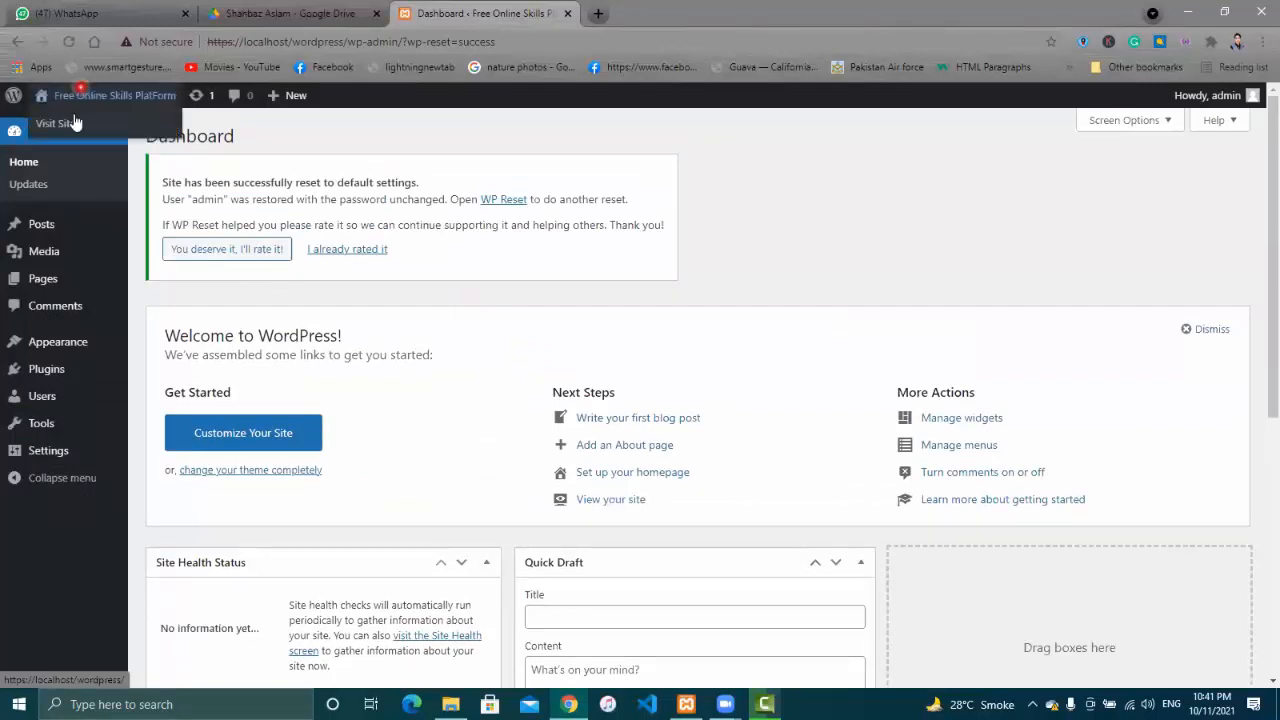
right_click(73, 125)
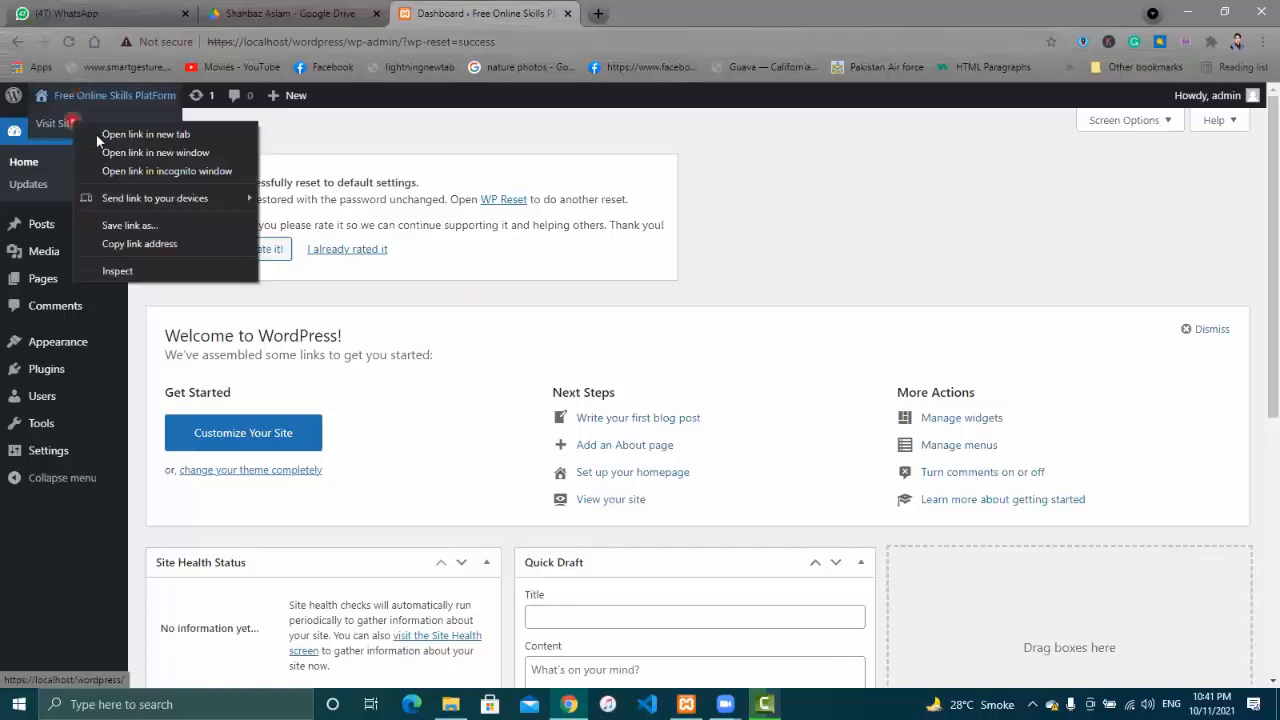
click(140, 134)
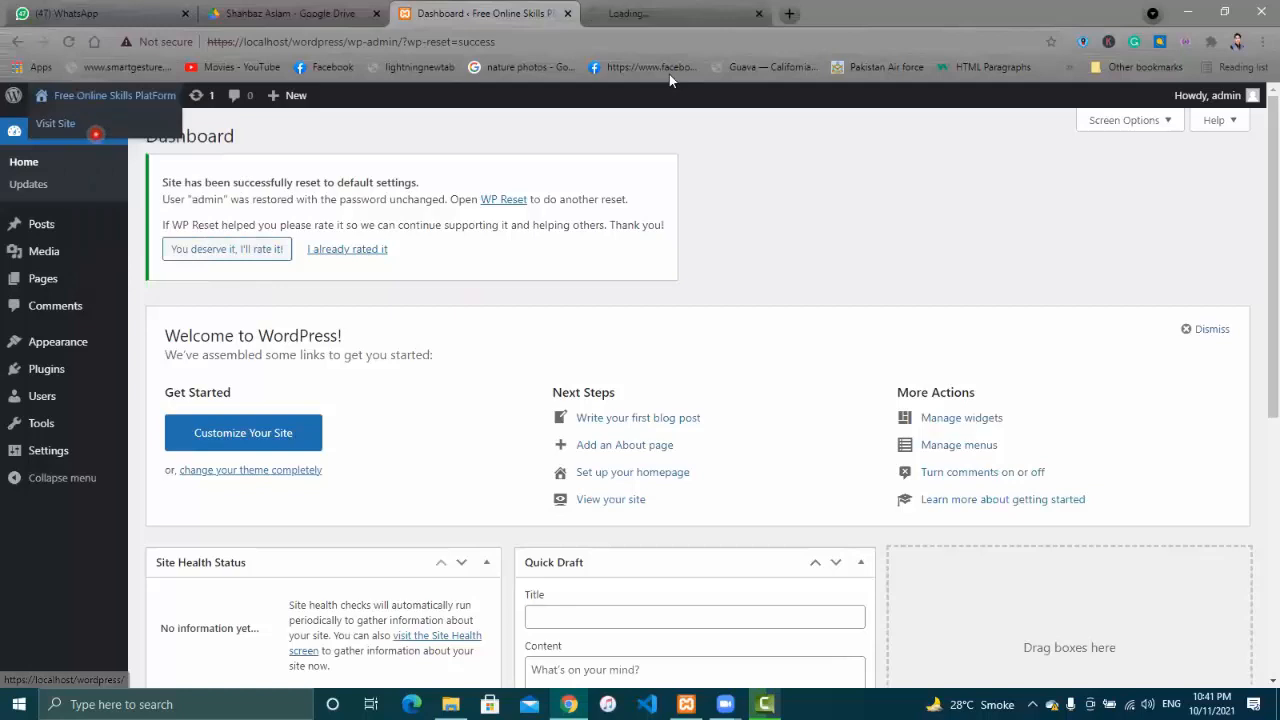
key(ctrl+Tab)
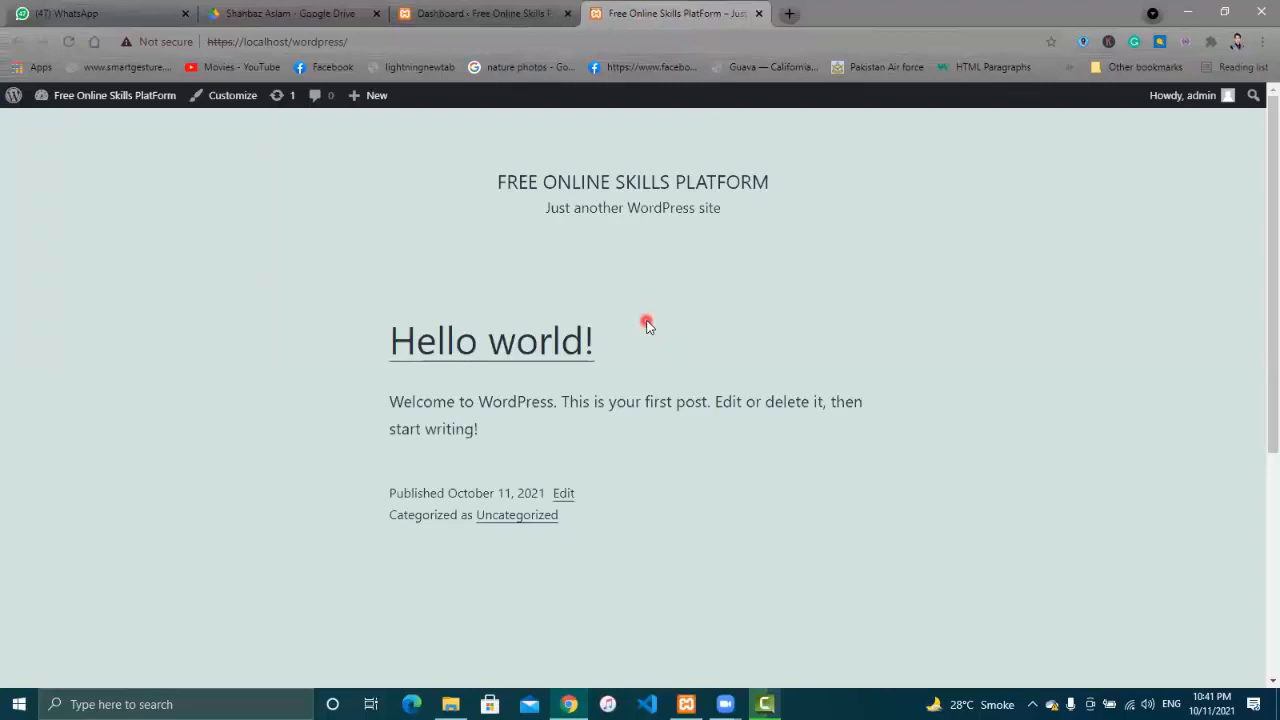
key(alt+Tab)
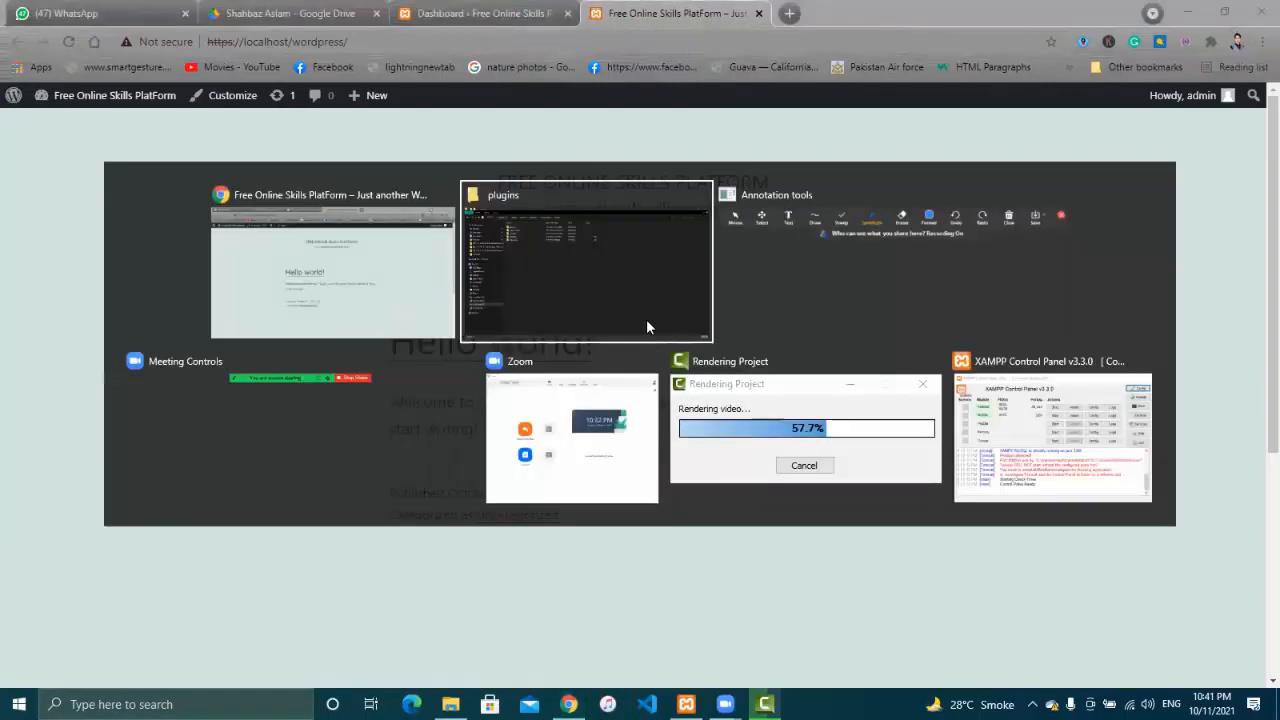
Return to the dashboard tab, open the Add Plugins page and search for "whatsapp chat"
click(541, 69)
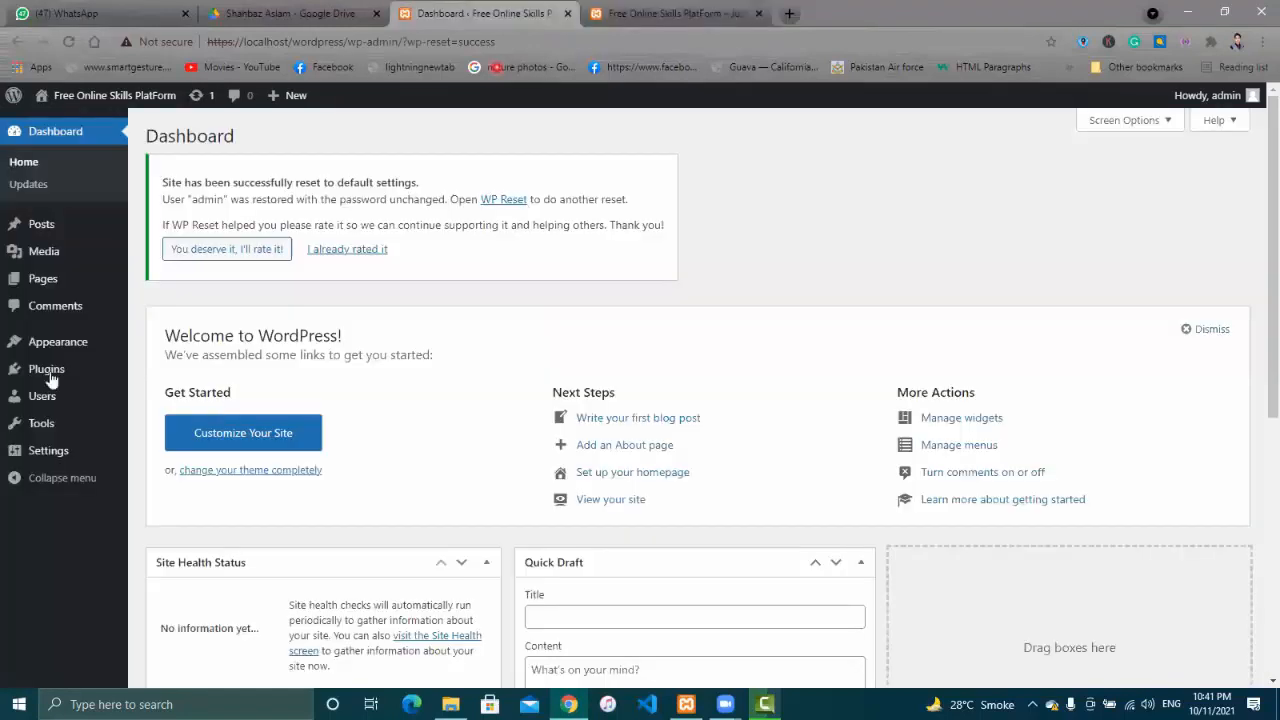
mouse_move(55, 370)
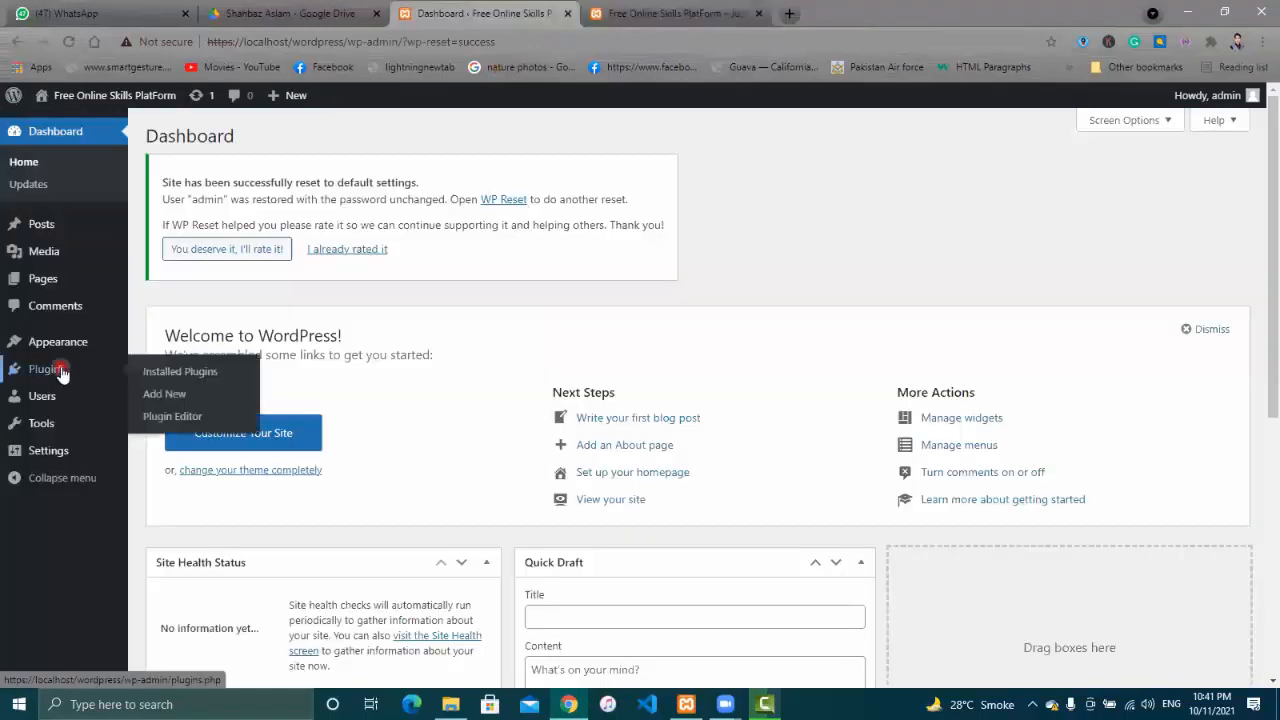
click(166, 399)
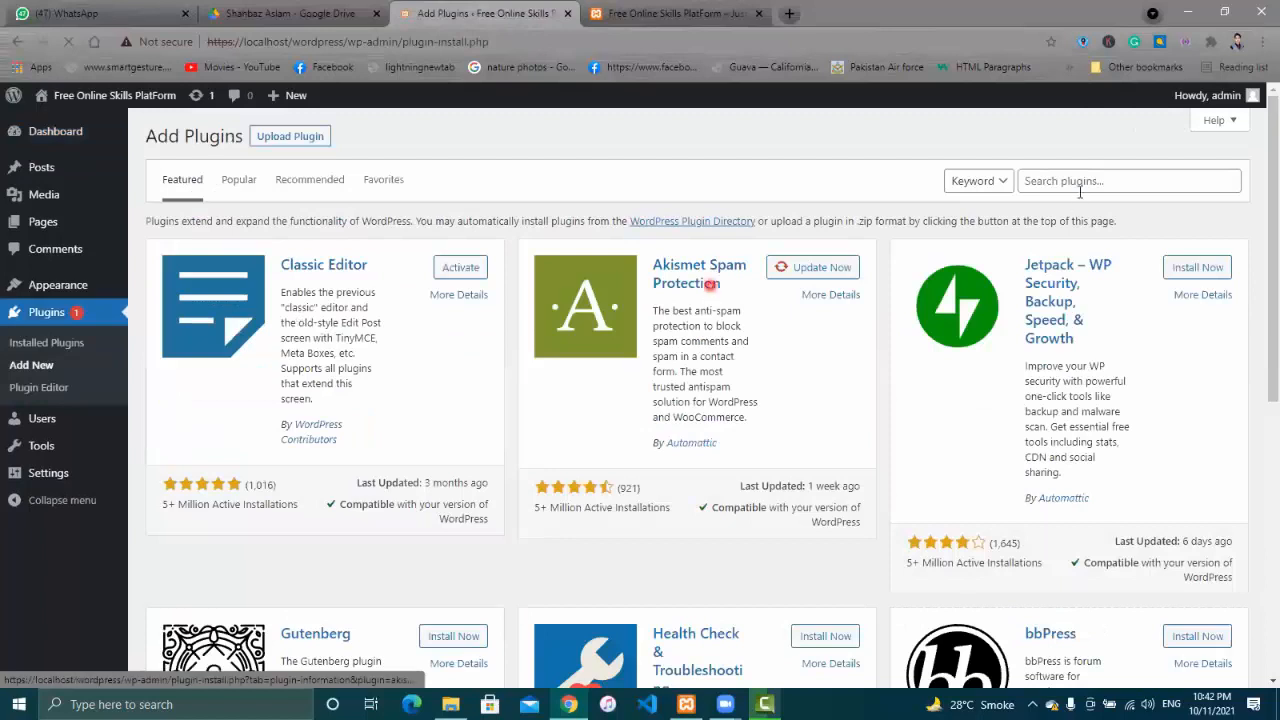
click(1086, 181)
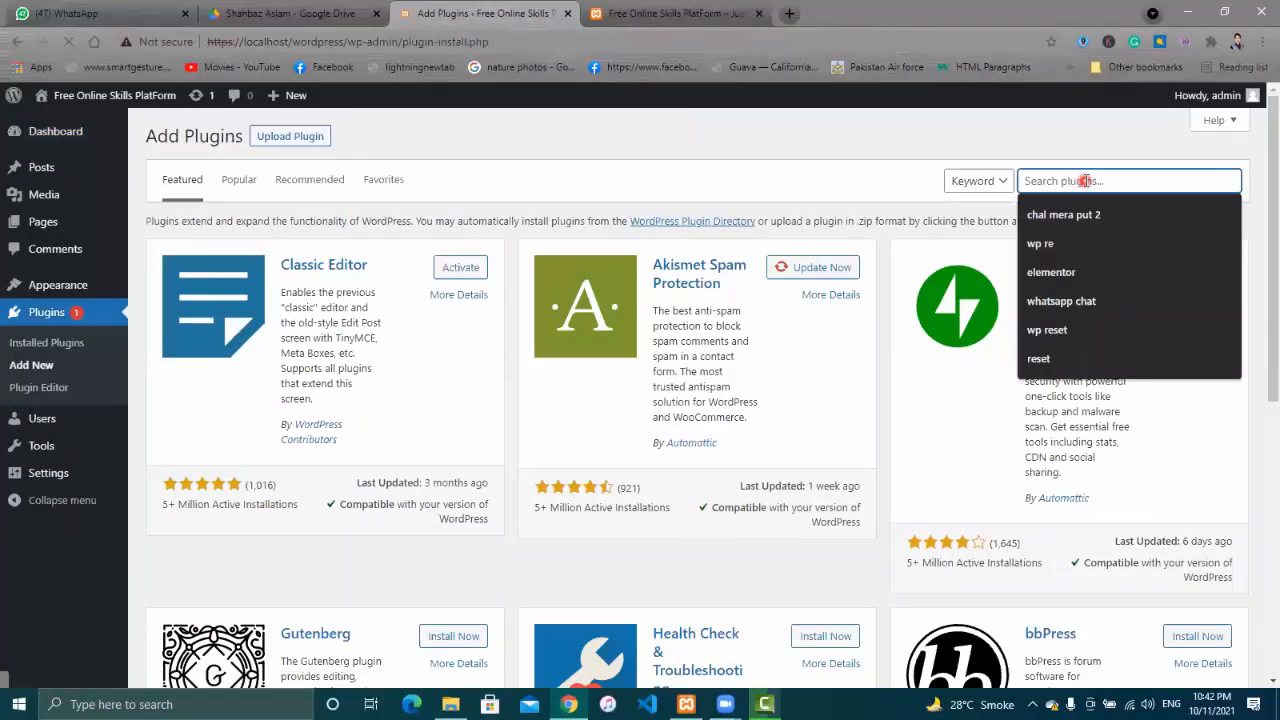
text(wp)
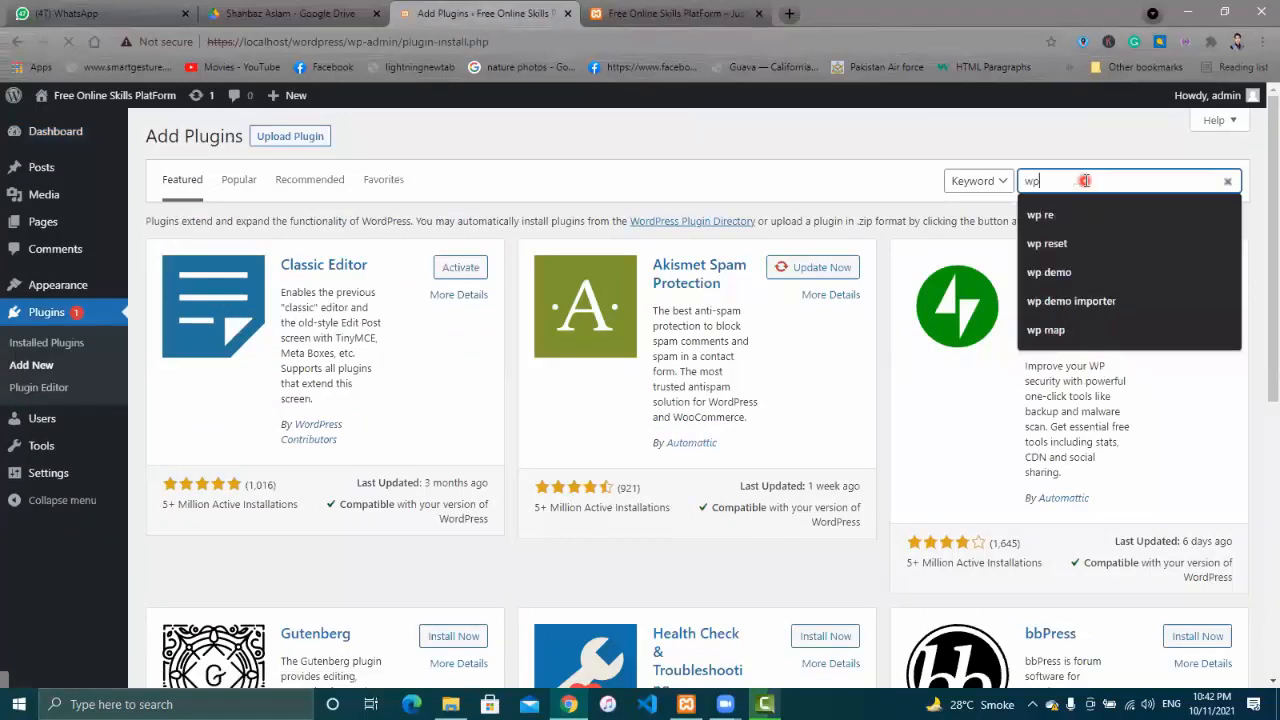
key(BackSpace)
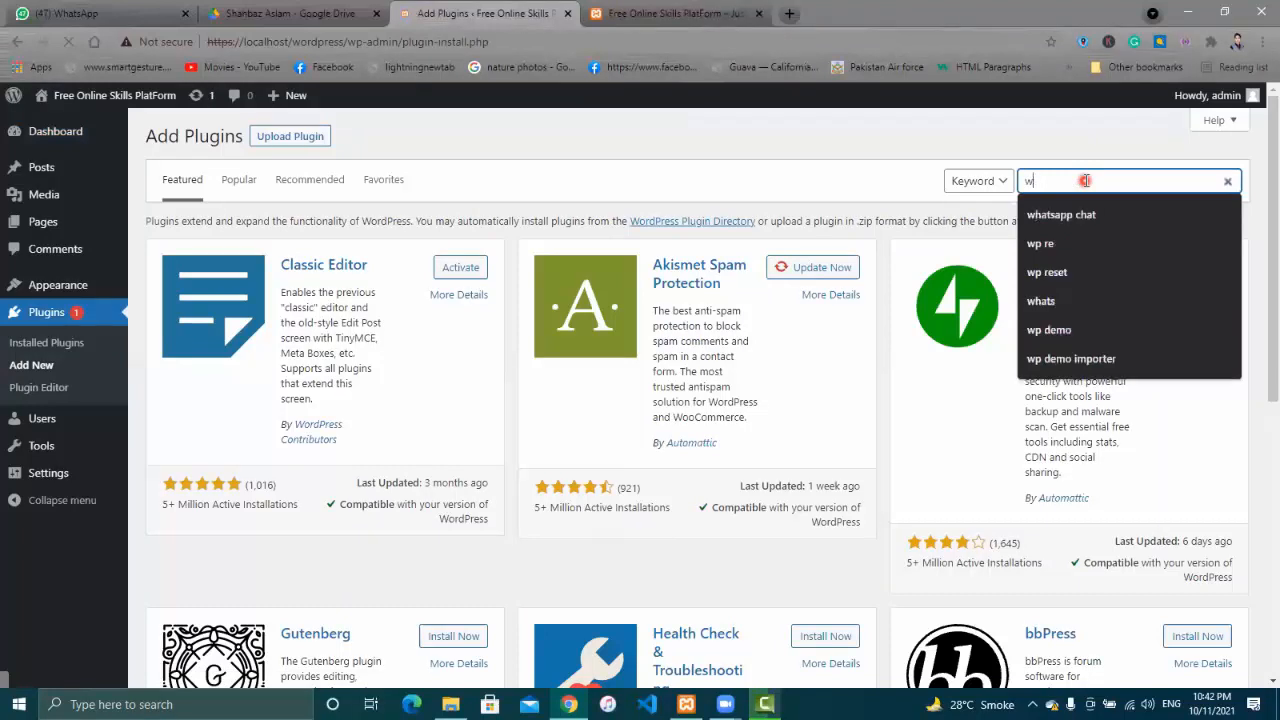
text(h)
key(Down)
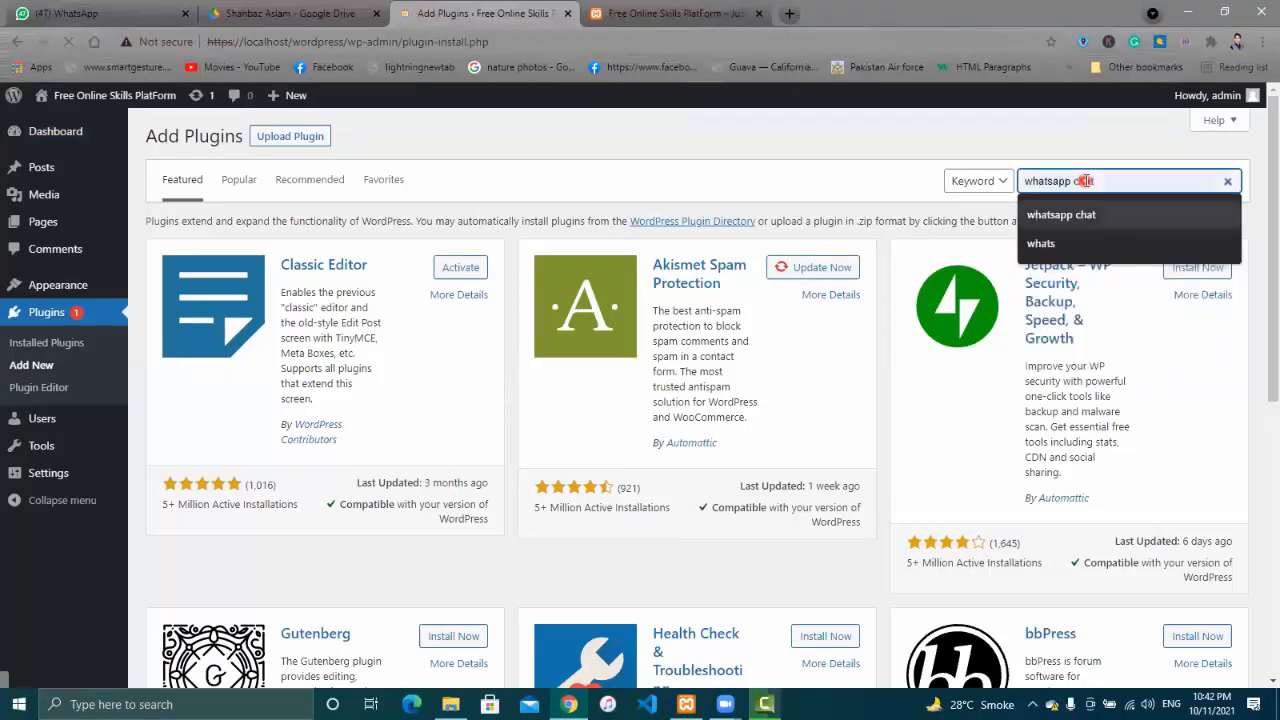
key(Return)
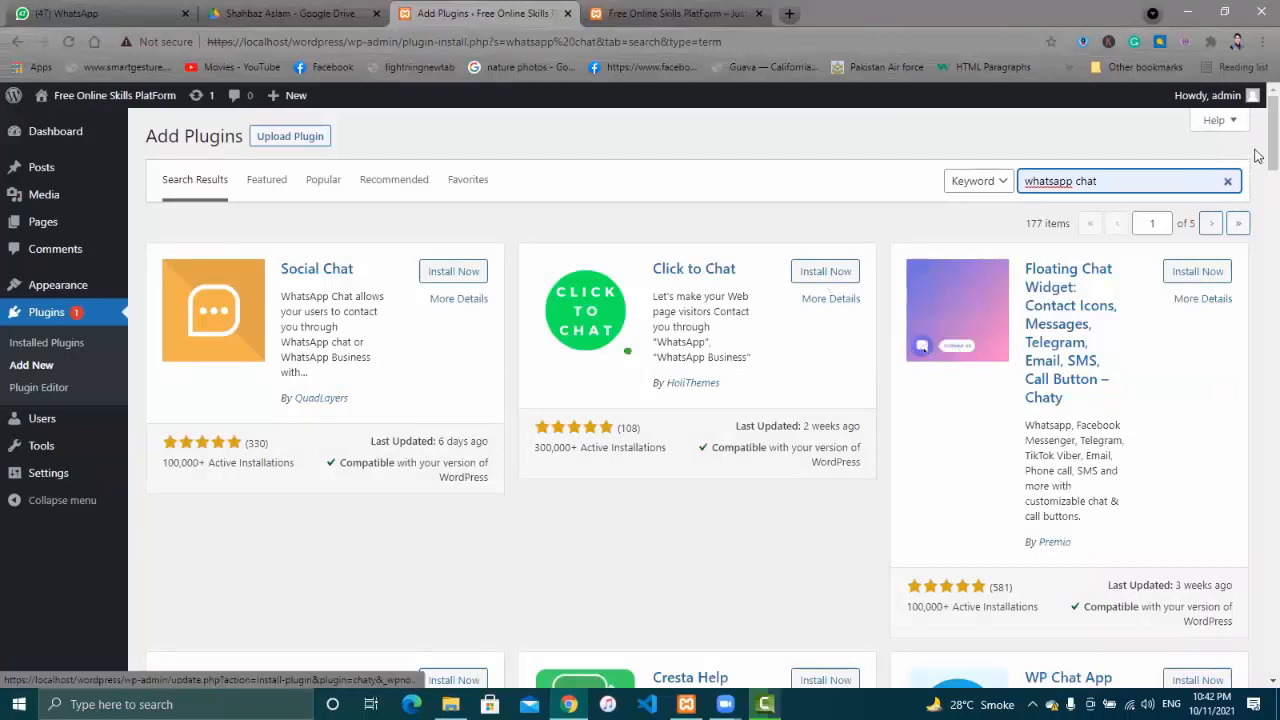
Browse the first rows of chat plugins in the "whatsapp chat" results, comparing their ratings and active installations
scroll(1259, 165, down, 3)
scroll(1258, 203, down, 1)
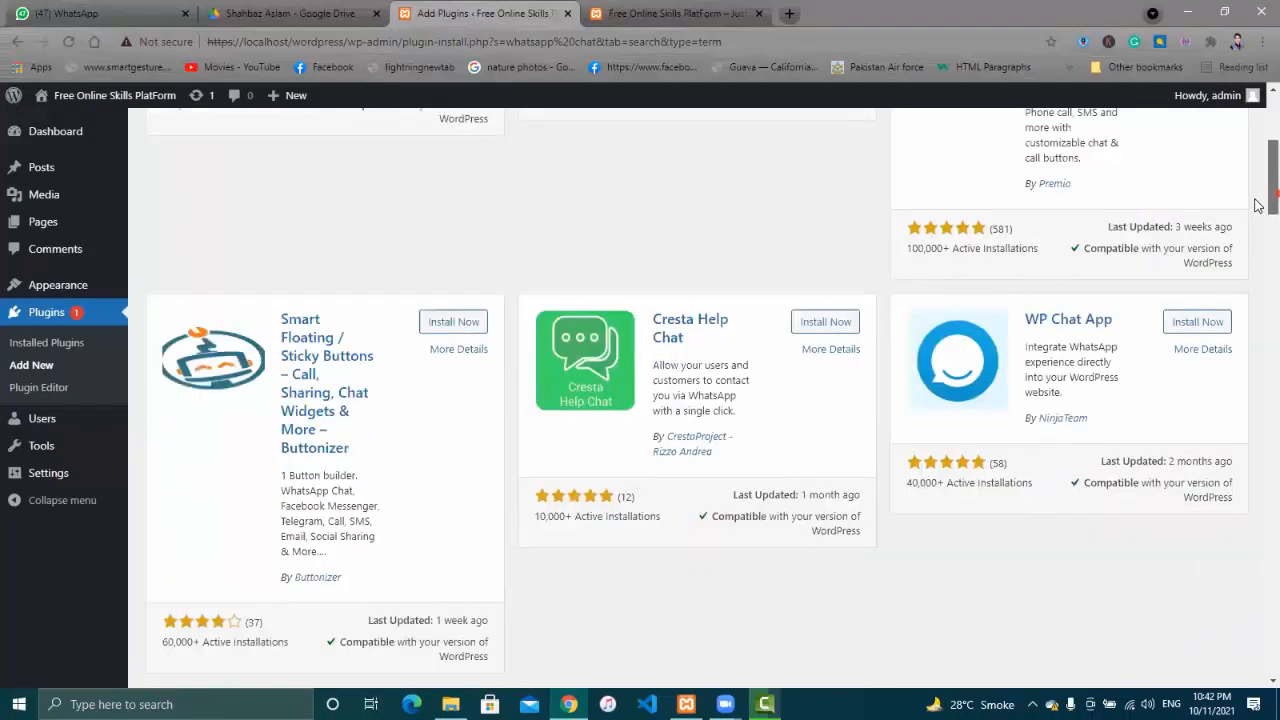
scroll(1258, 206, down, 1)
scroll(1258, 208, down, 1)
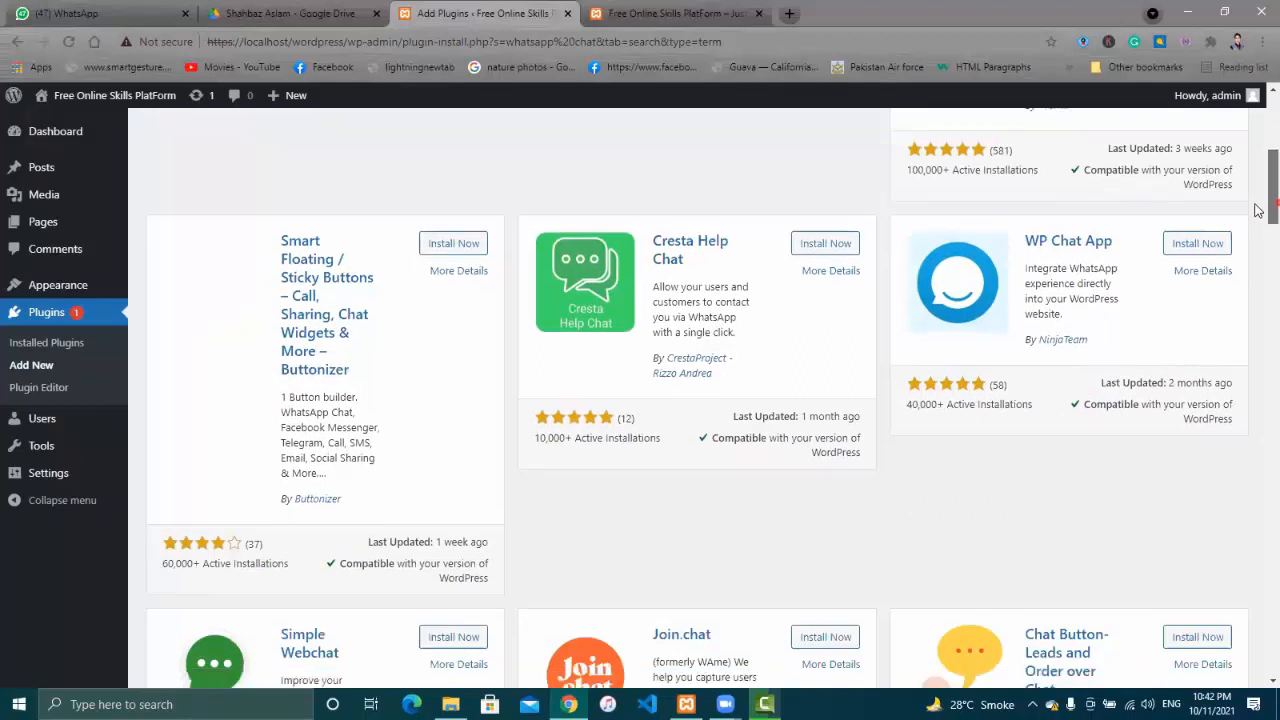
scroll(1258, 208, down, 1)
scroll(1258, 222, down, 2)
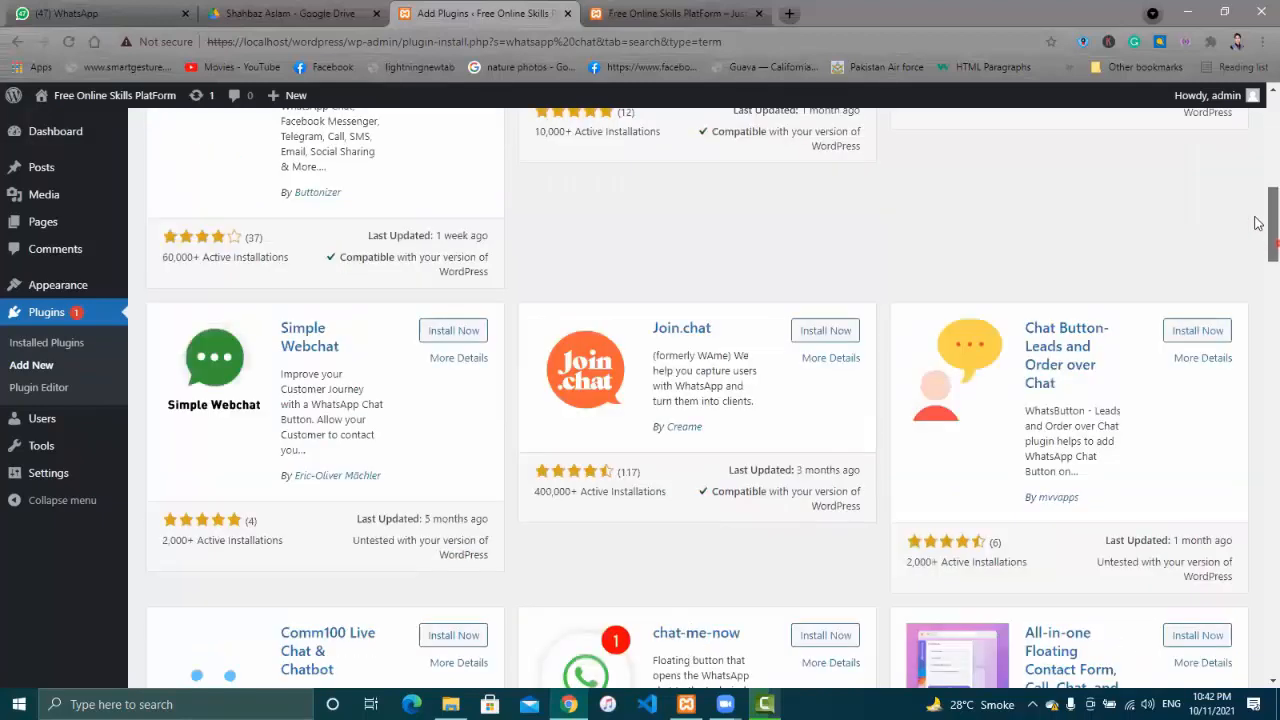
scroll(1258, 222, up, 2)
scroll(1258, 170, up, 5)
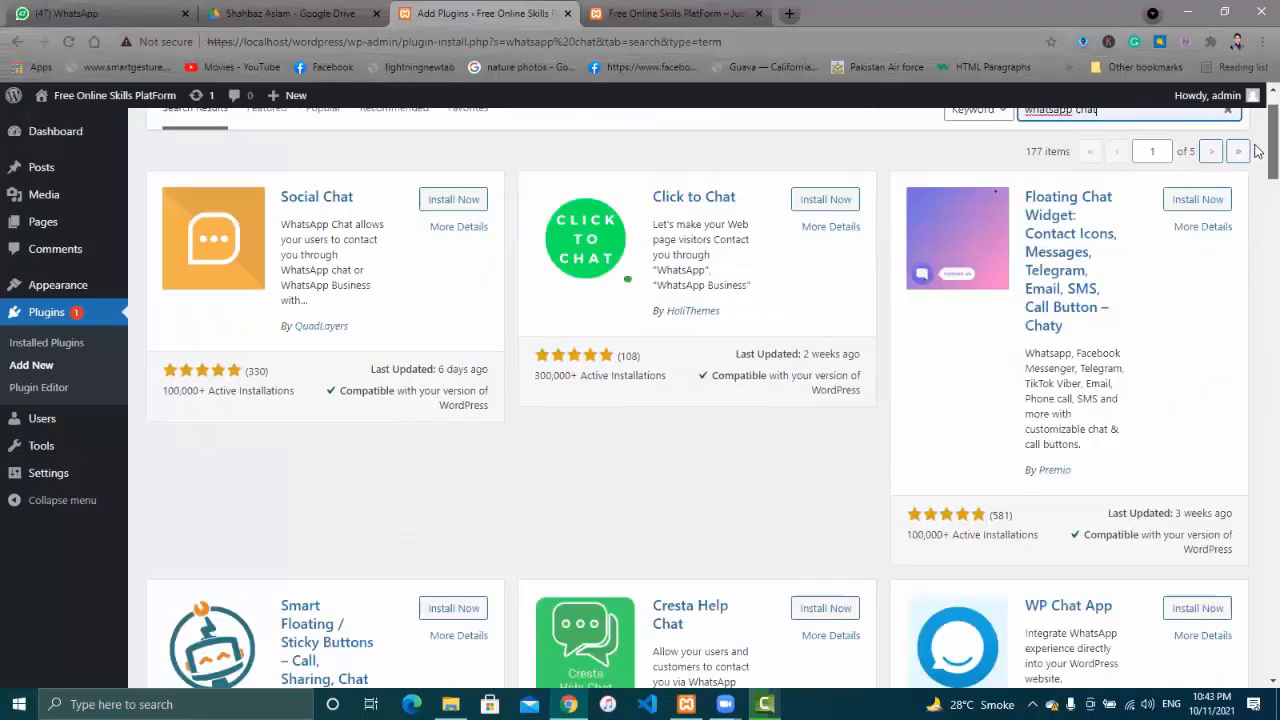
scroll(1258, 150, up, 1)
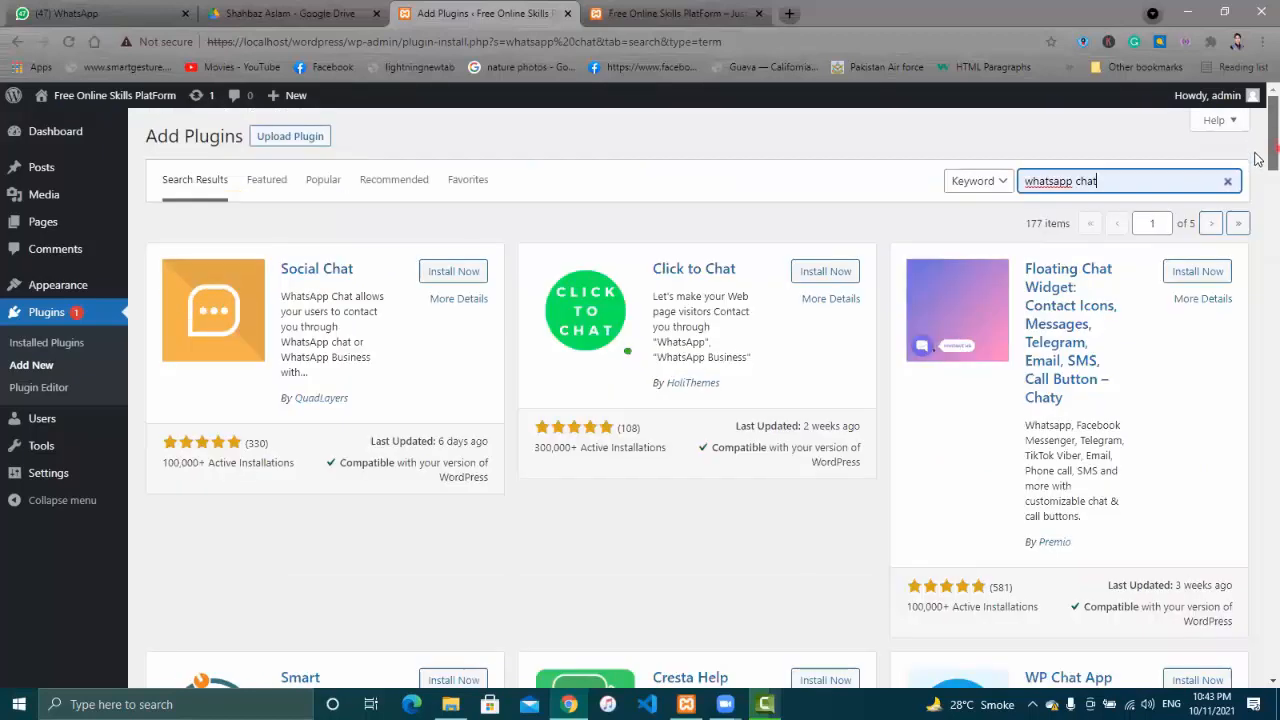
Install the Click to Chat plugin by HoliThemes from the search results
scroll(1258, 160, down, 1)
click(825, 246)
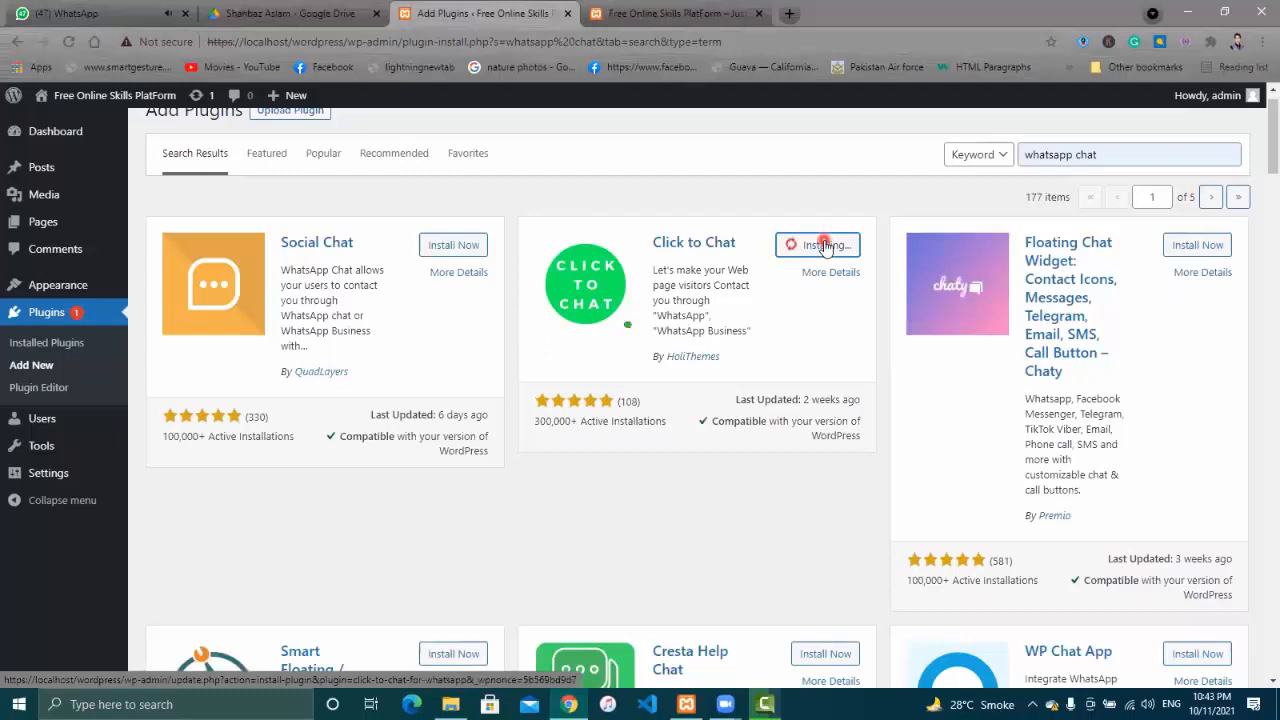
click(692, 220)
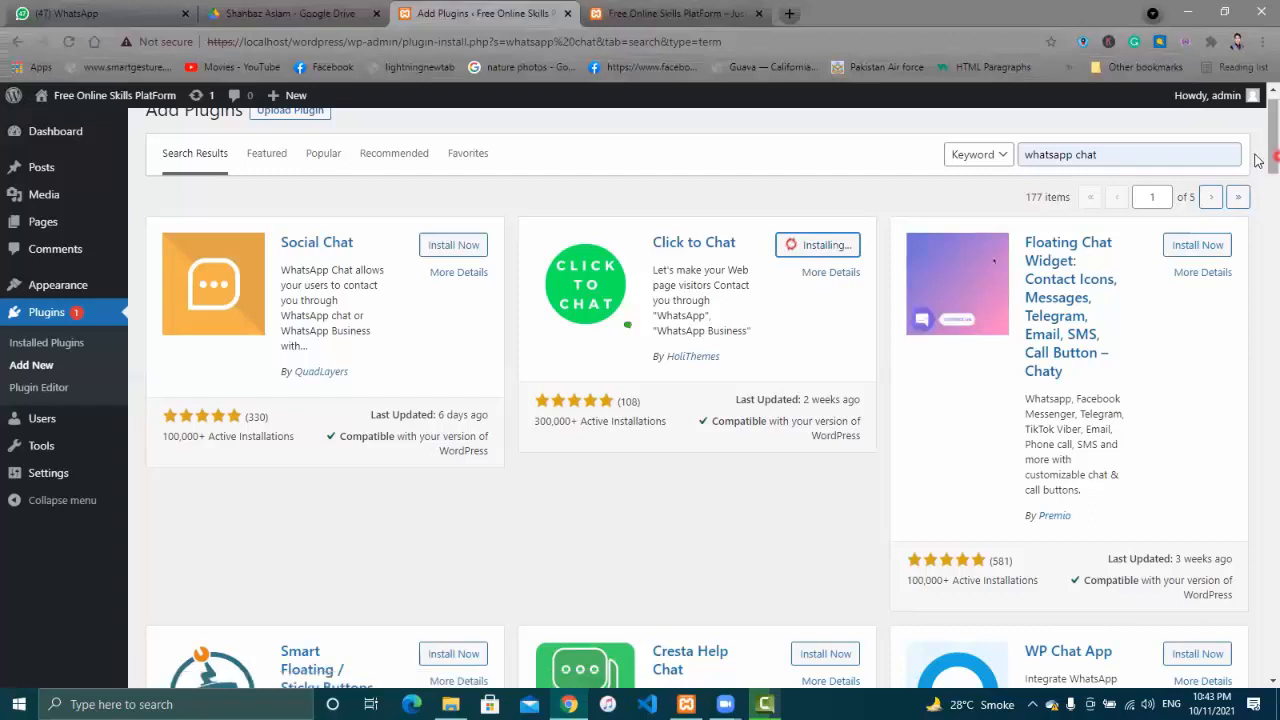
Look through the full first page of "whatsapp chat" results, comparing the plugins' ratings and active installations
scroll(1257, 202, down, 3)
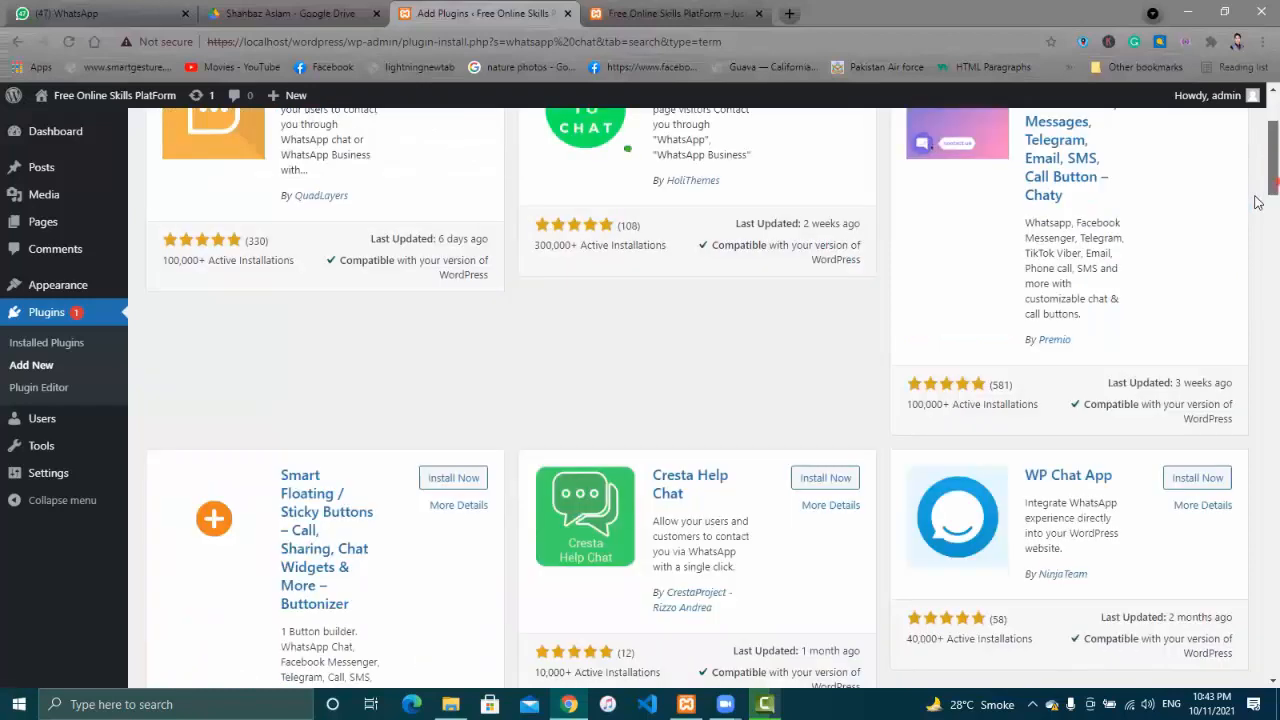
scroll(1257, 202, down, 4)
scroll(1257, 225, down, 2)
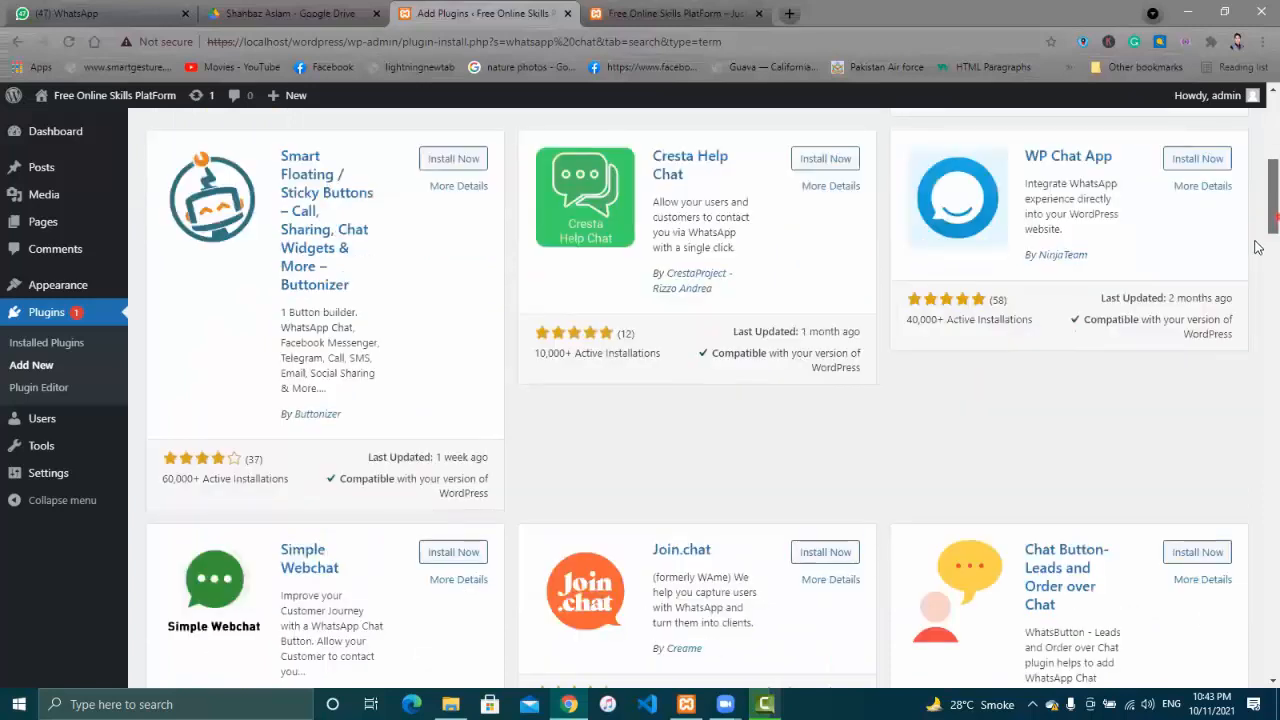
scroll(1257, 247, down, 3)
scroll(1257, 275, down, 3)
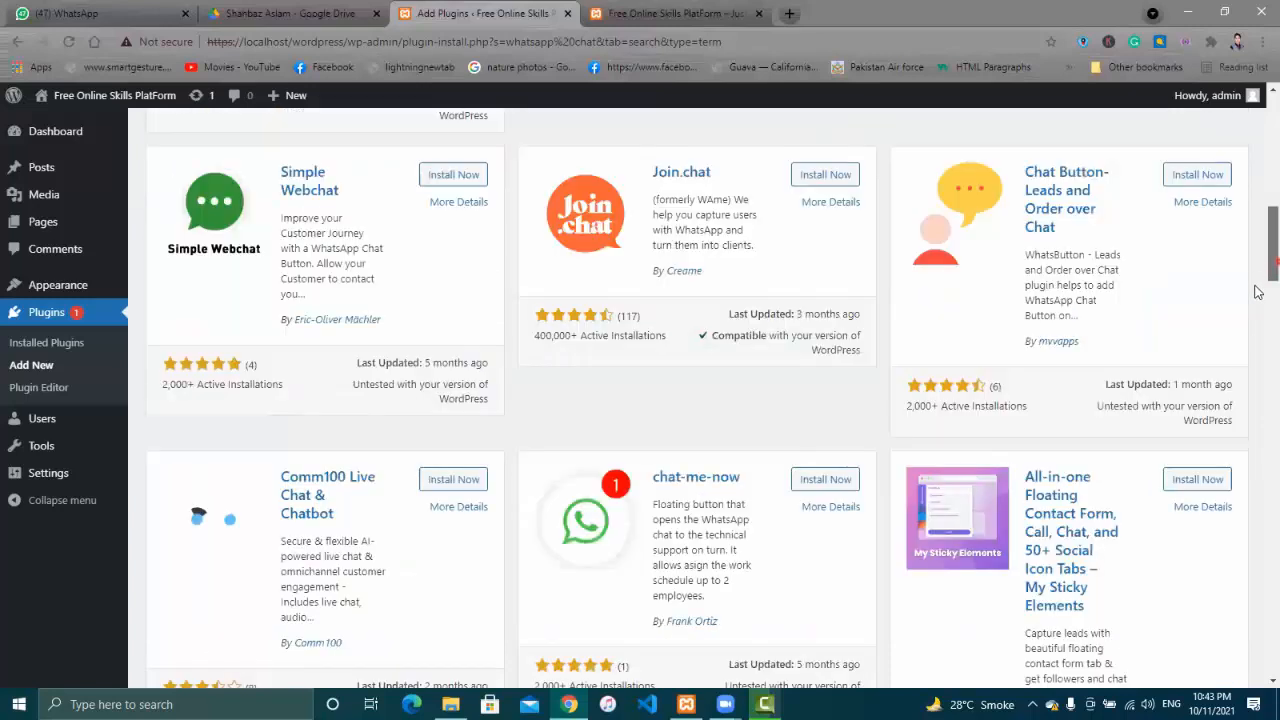
scroll(1257, 292, down, 3)
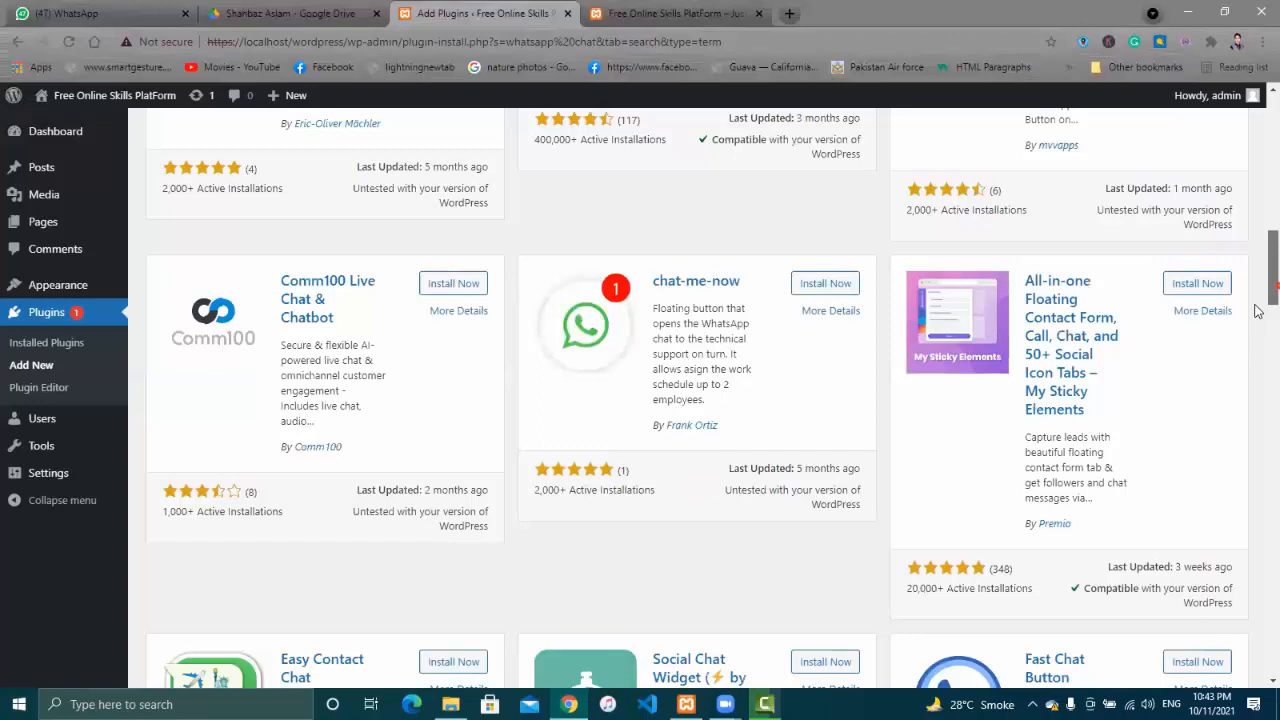
scroll(1257, 350, down, 4)
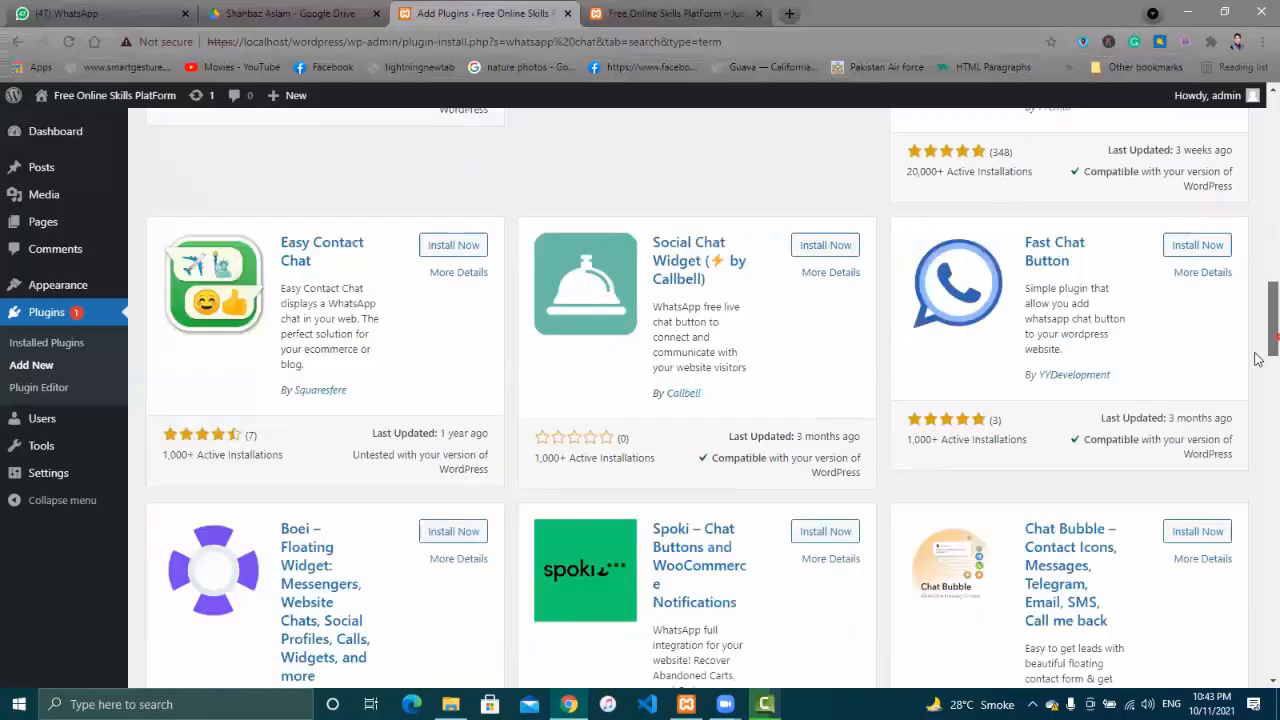
scroll(1257, 380, down, 2)
scroll(1257, 430, down, 5)
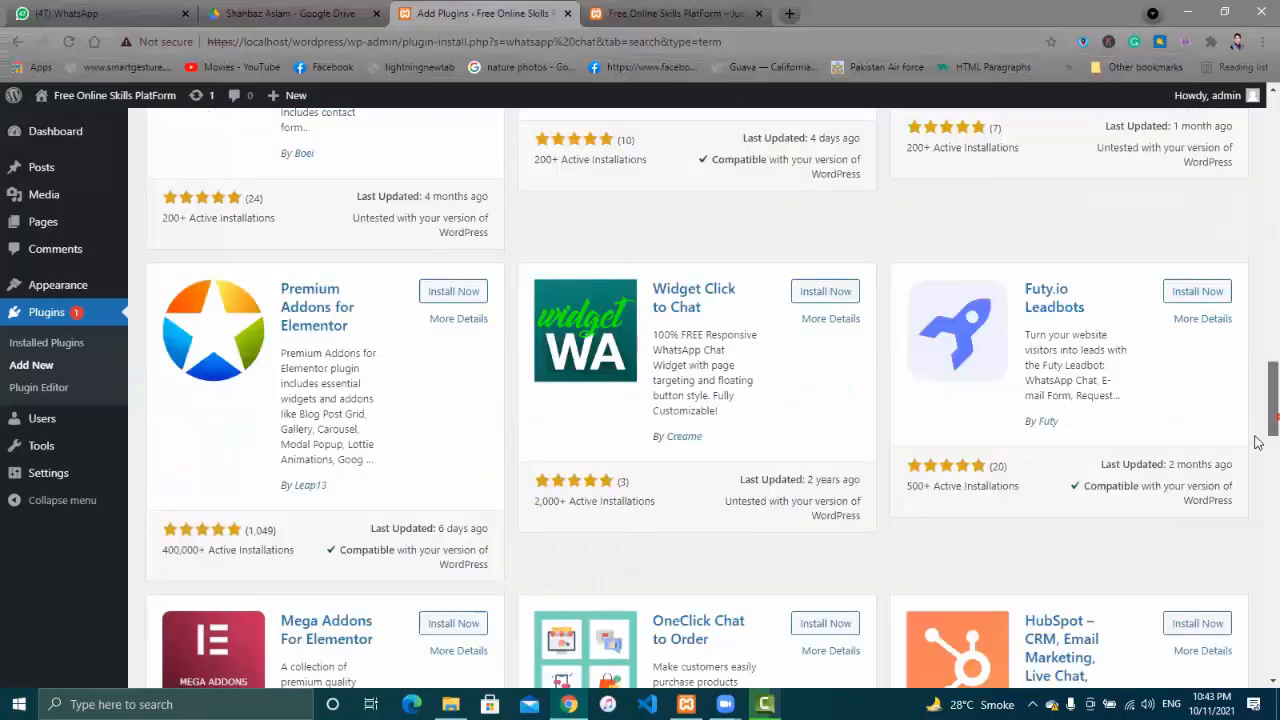
scroll(1257, 443, down, 3)
scroll(1257, 480, down, 2)
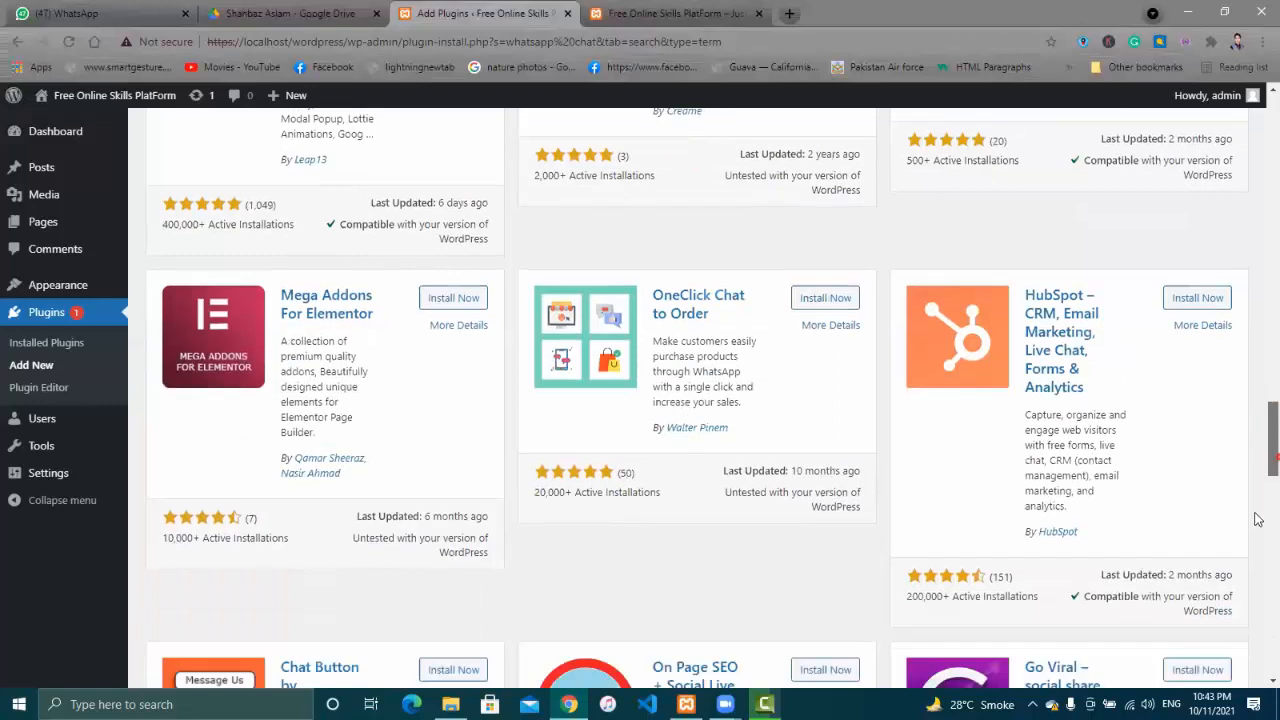
scroll(1257, 525, down, 4)
scroll(1257, 570, down, 7)
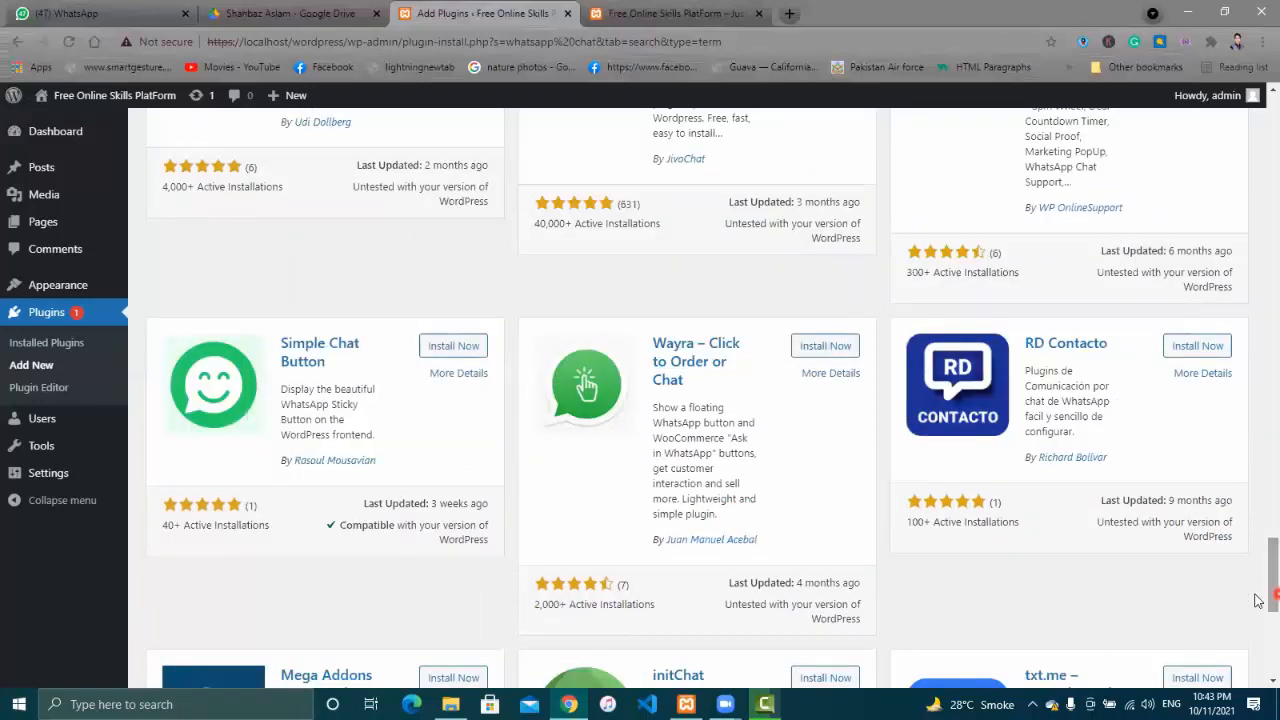
scroll(1257, 350, up, 8)
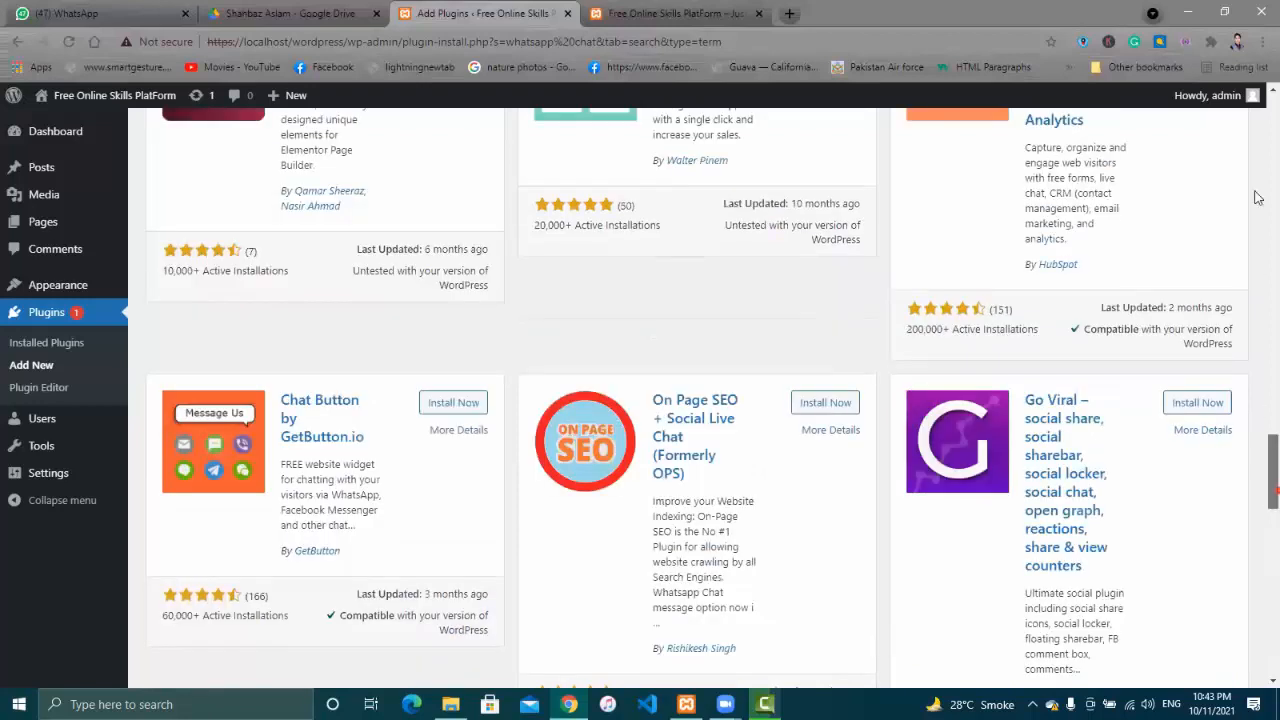
scroll(1257, 150, up, 10)
scroll(1257, 133, up, 5)
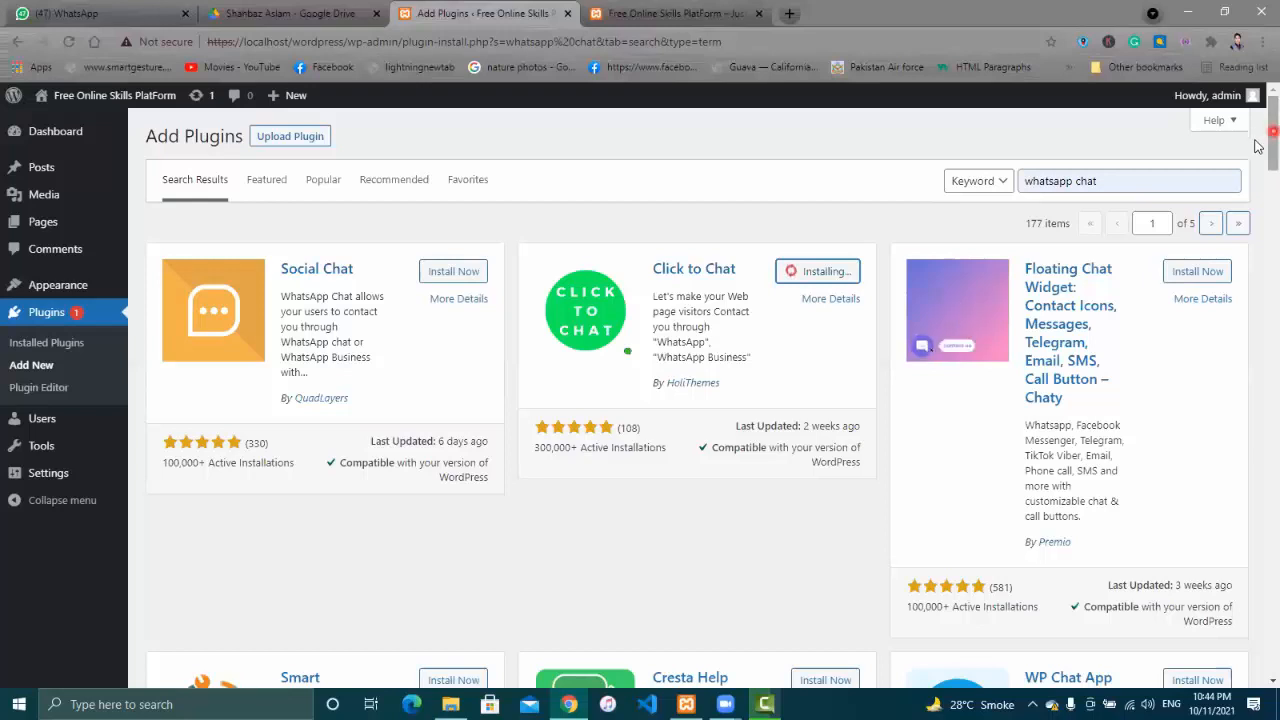
Review the upper rows of chat plugins again, from Click to Chat to Join.chat and chat-me-now, and return to the search field
scroll(1258, 165, down, 2)
scroll(1258, 210, down, 5)
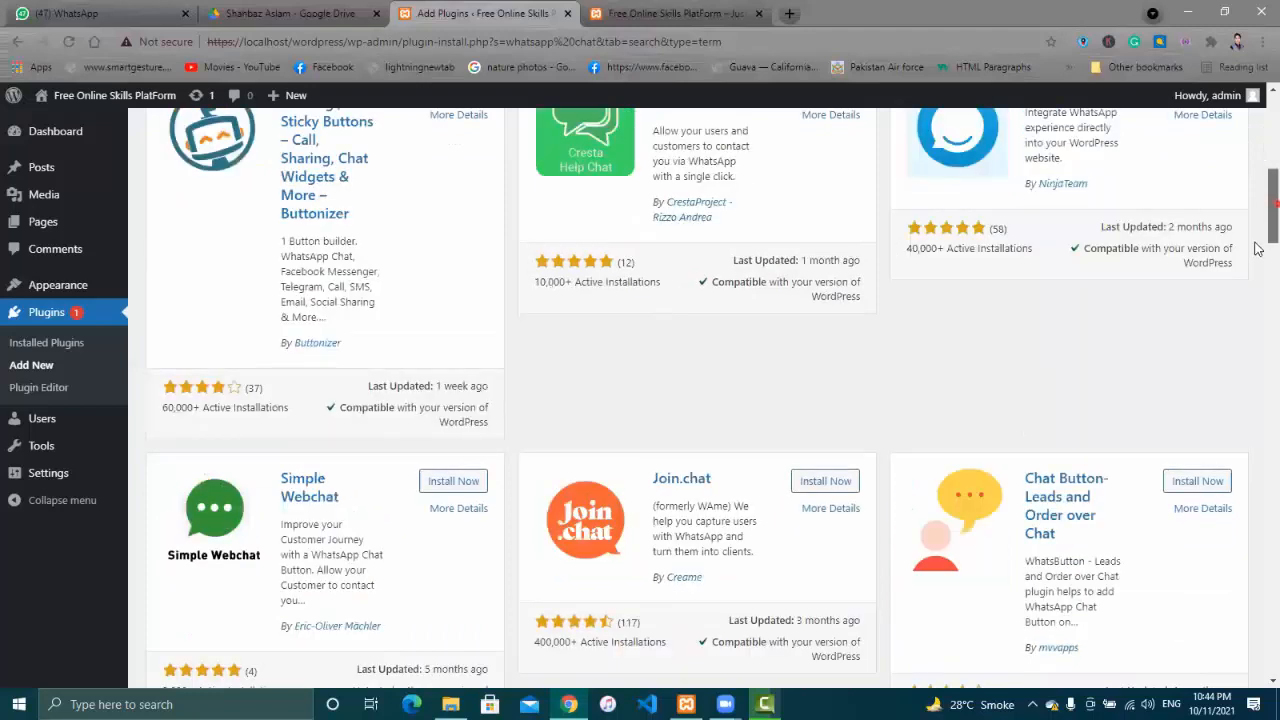
scroll(1258, 250, down, 3)
scroll(1258, 250, up, 1)
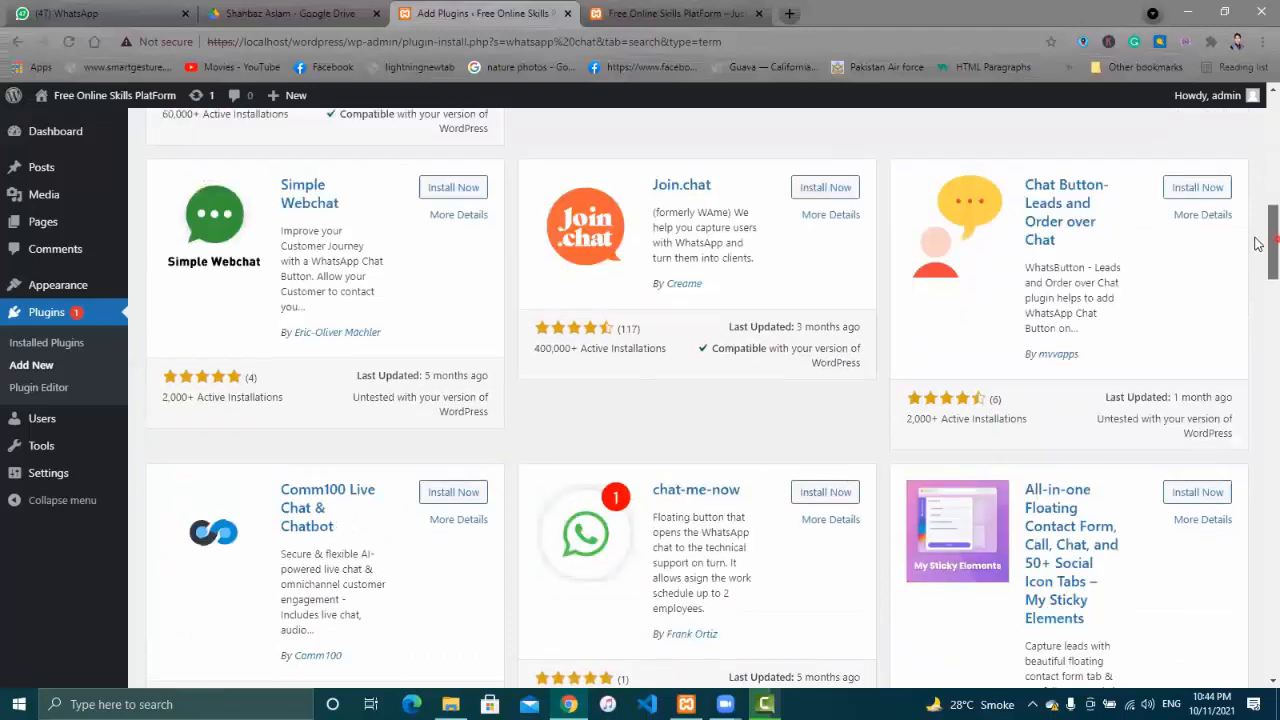
scroll(1258, 245, up, 1)
scroll(1258, 245, down, 1)
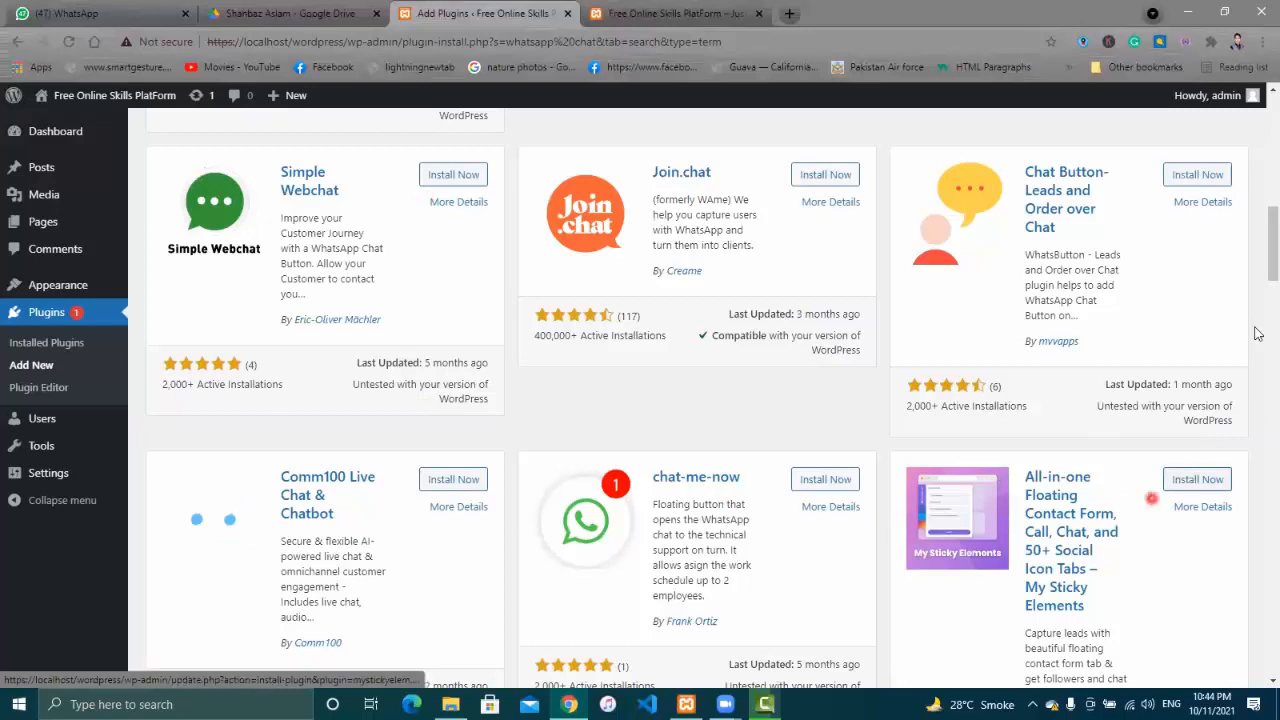
drag(1274, 261, 1258, 141)
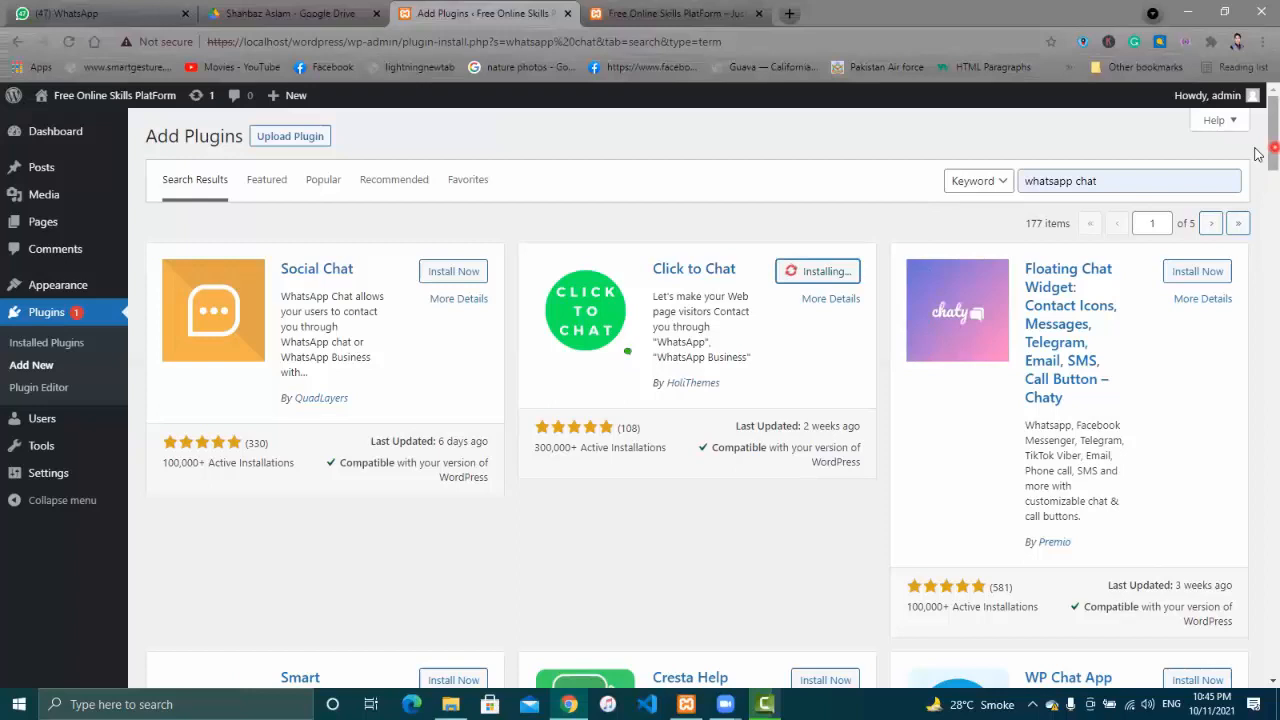
scroll(1257, 202, down, 3)
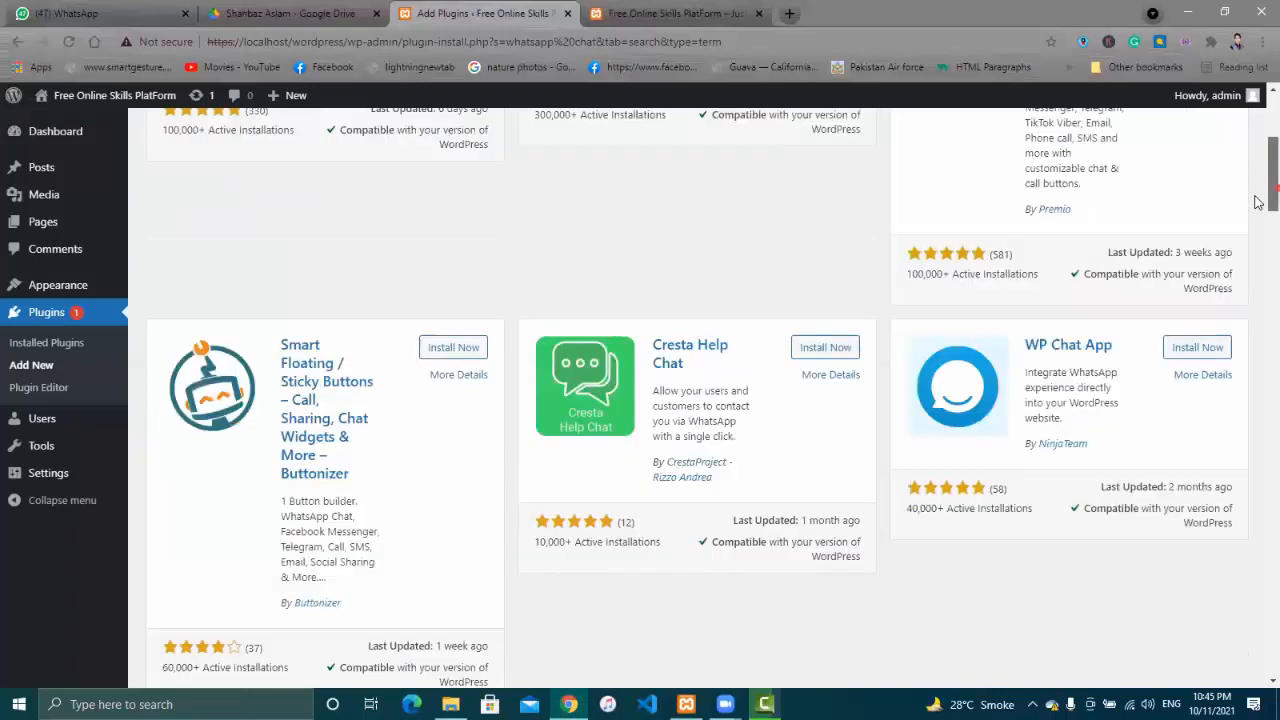
scroll(1245, 305, down, 1)
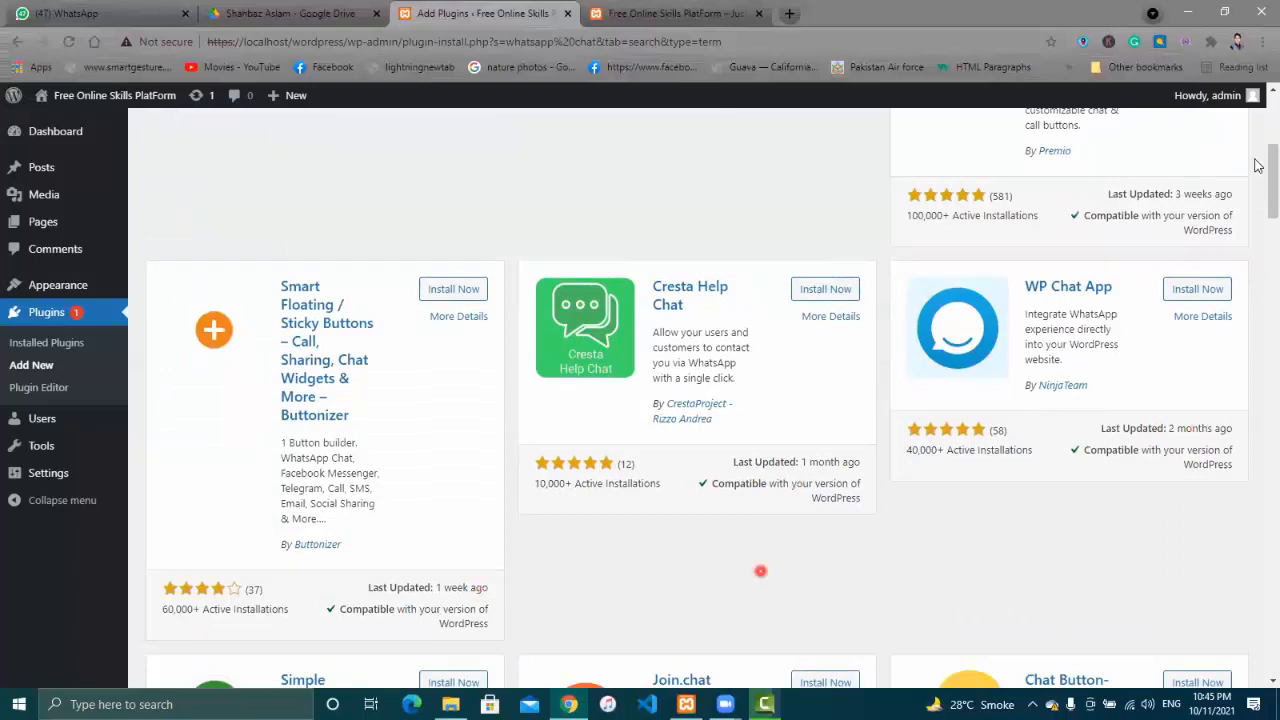
drag(1268, 166, 1258, 72)
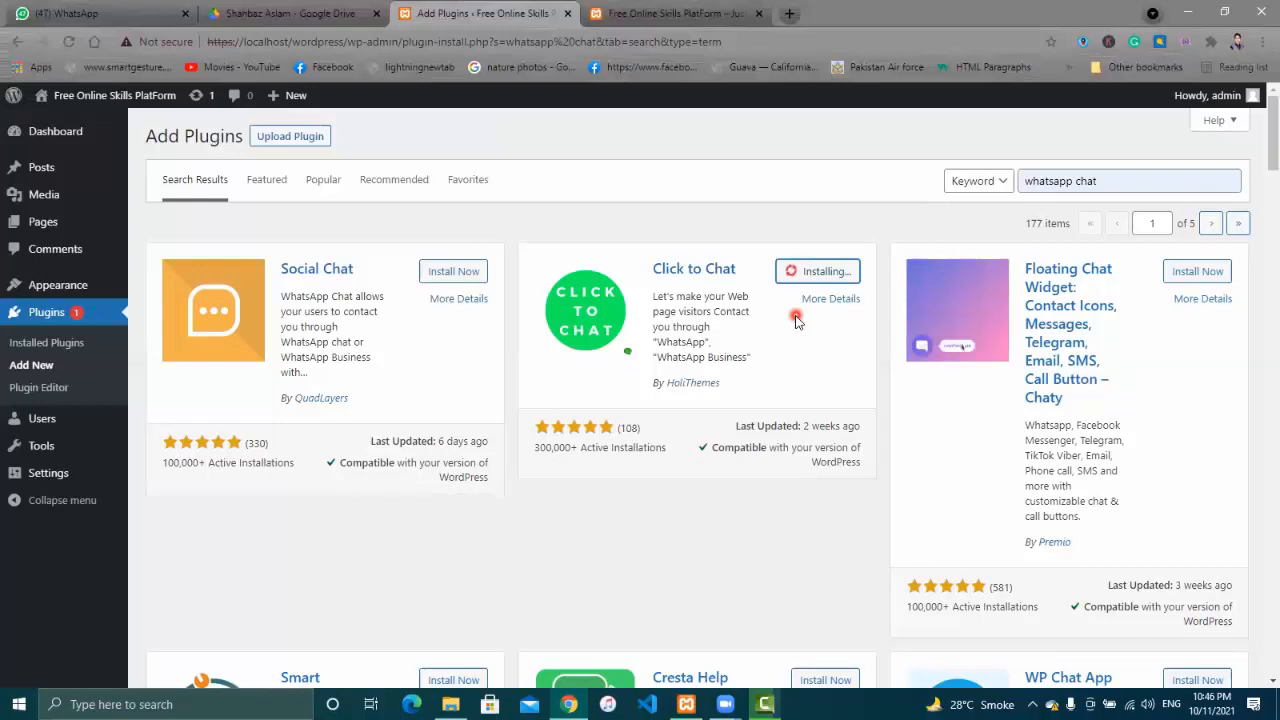
Replace the "whatsapp chat" keyword with "map" to search for map plugins
click(1140, 187)
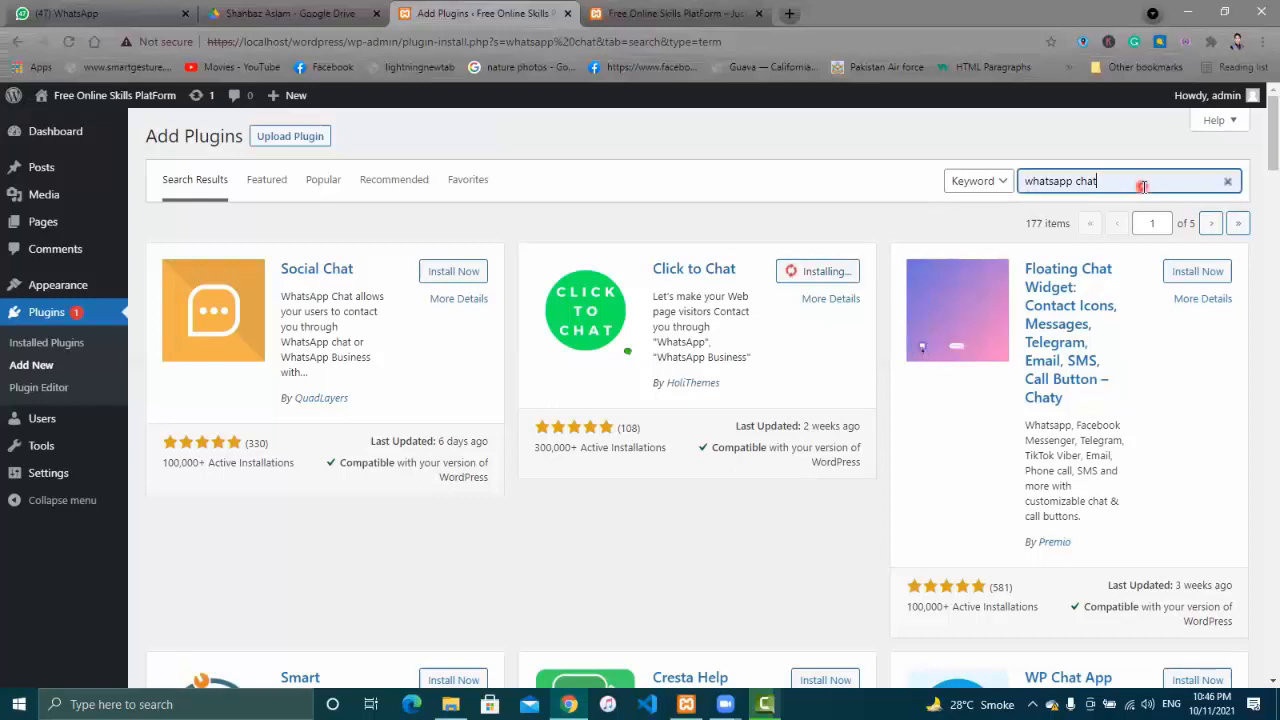
key(BackSpace)
key(ctrl+a)
key(BackSpace)
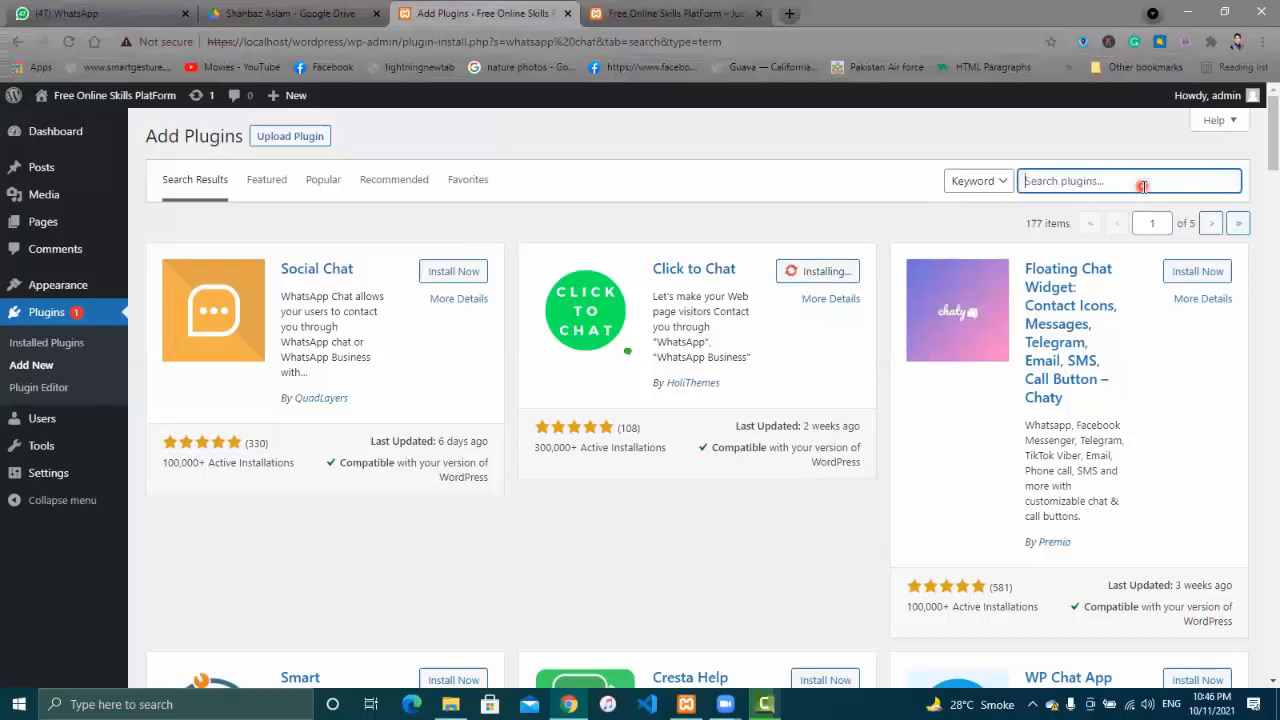
text(map)
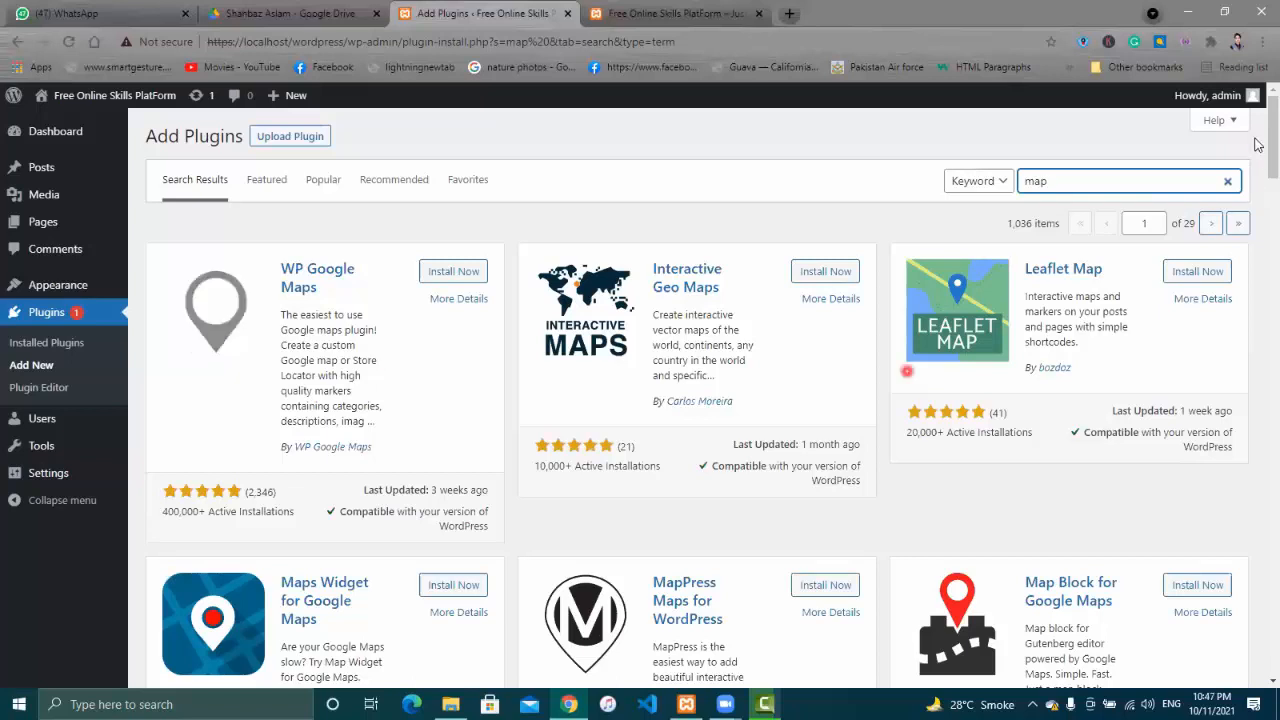
Browse the first rows of map plugins in the results, comparing their ratings and active installations
scroll(1257, 240, down, 6)
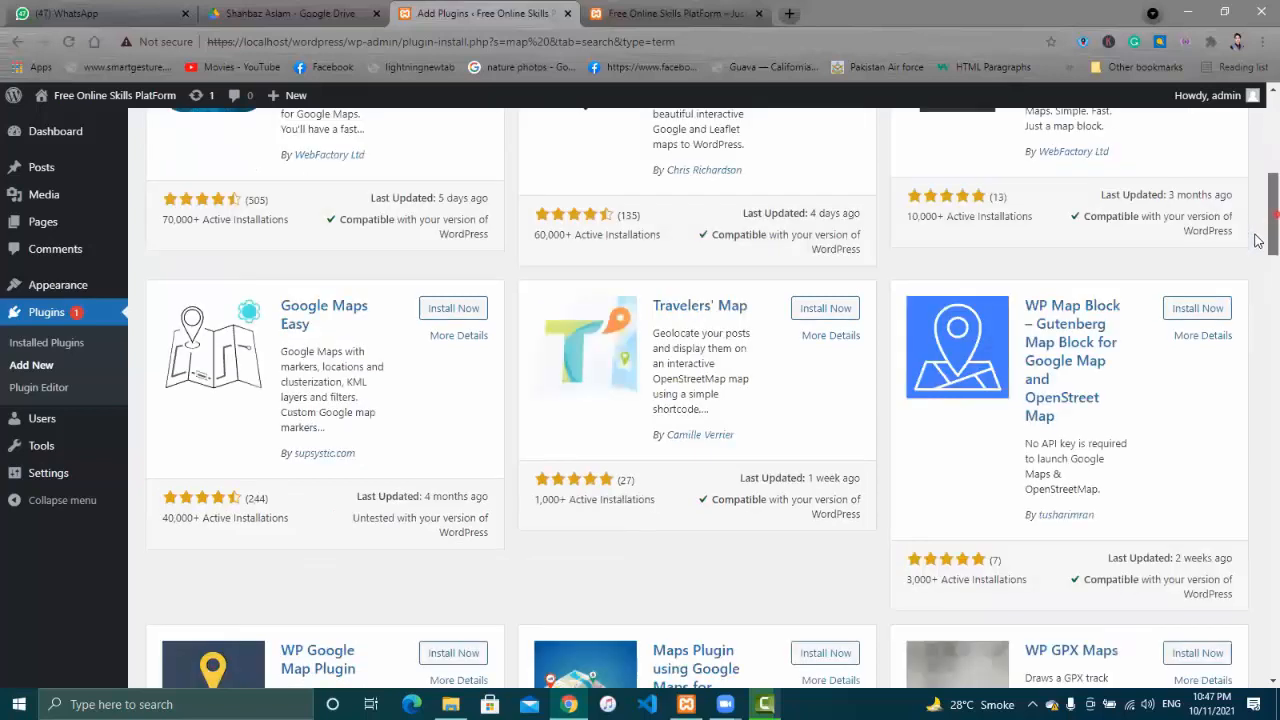
scroll(1257, 245, down, 1)
scroll(1257, 280, down, 2)
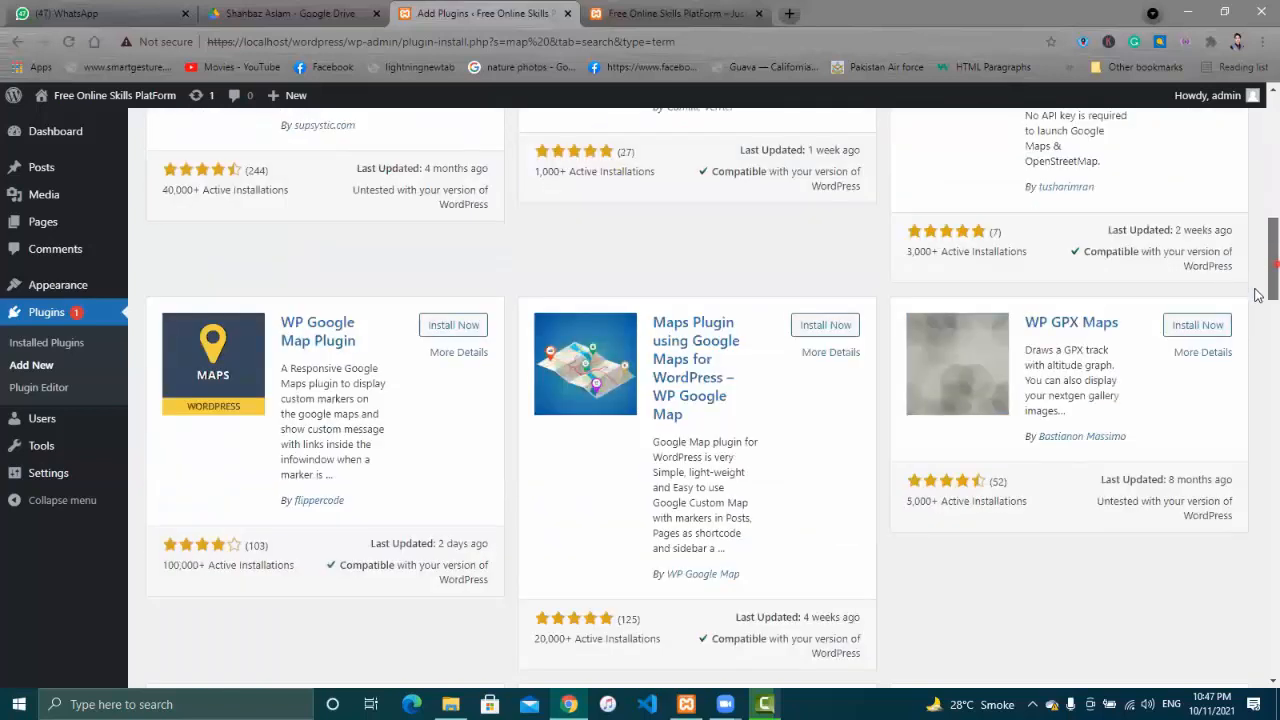
scroll(1257, 300, down, 1)
scroll(1257, 340, down, 2)
drag(1257, 349, 1257, 74)
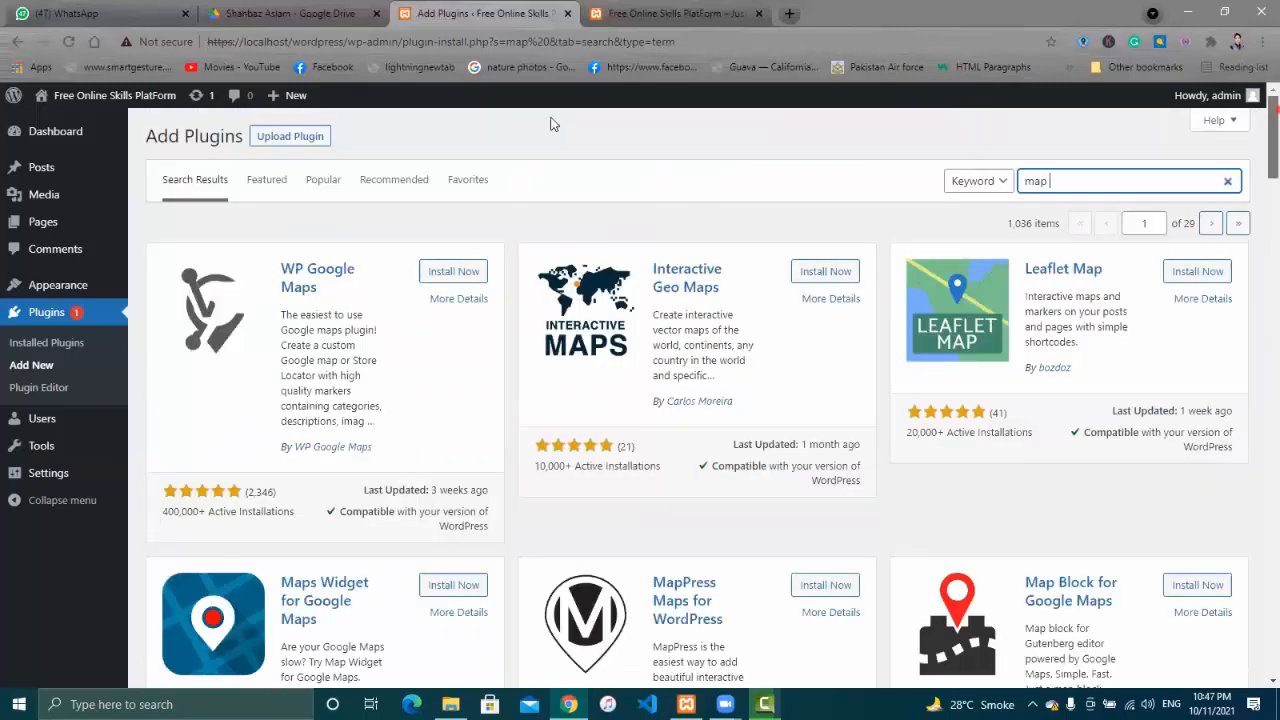
click(41, 370)
click(41, 368)
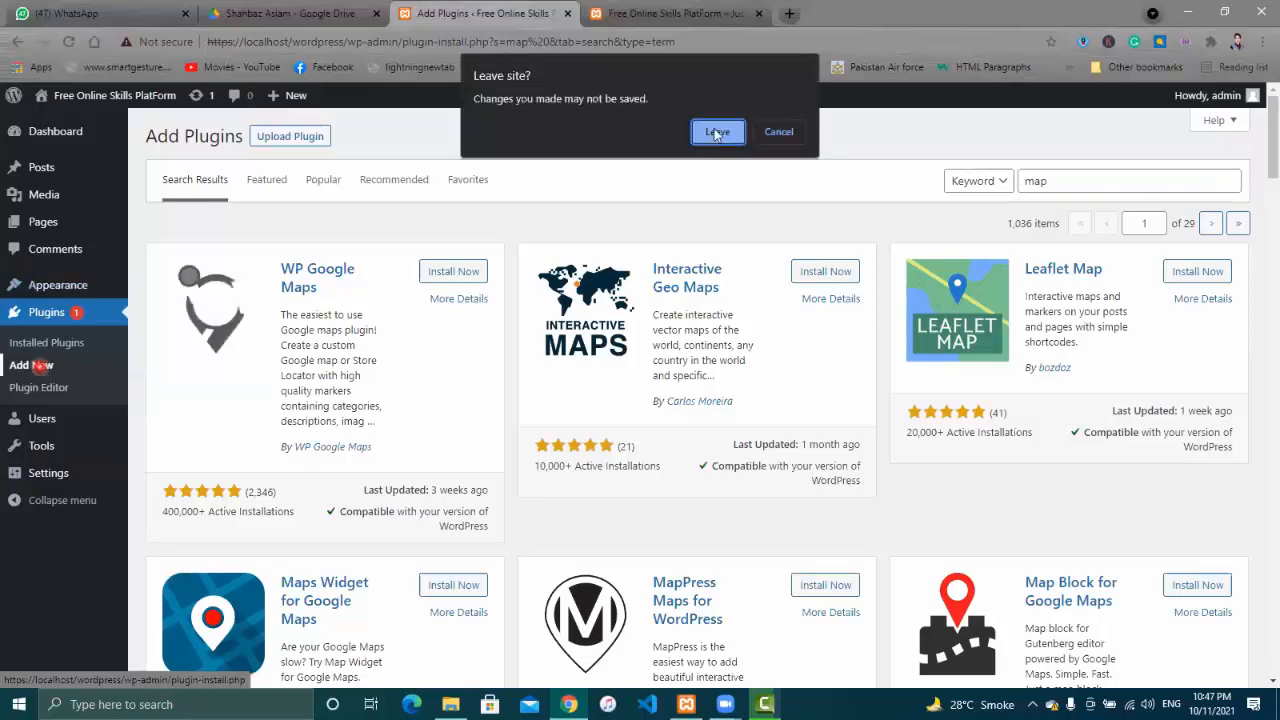
click(768, 131)
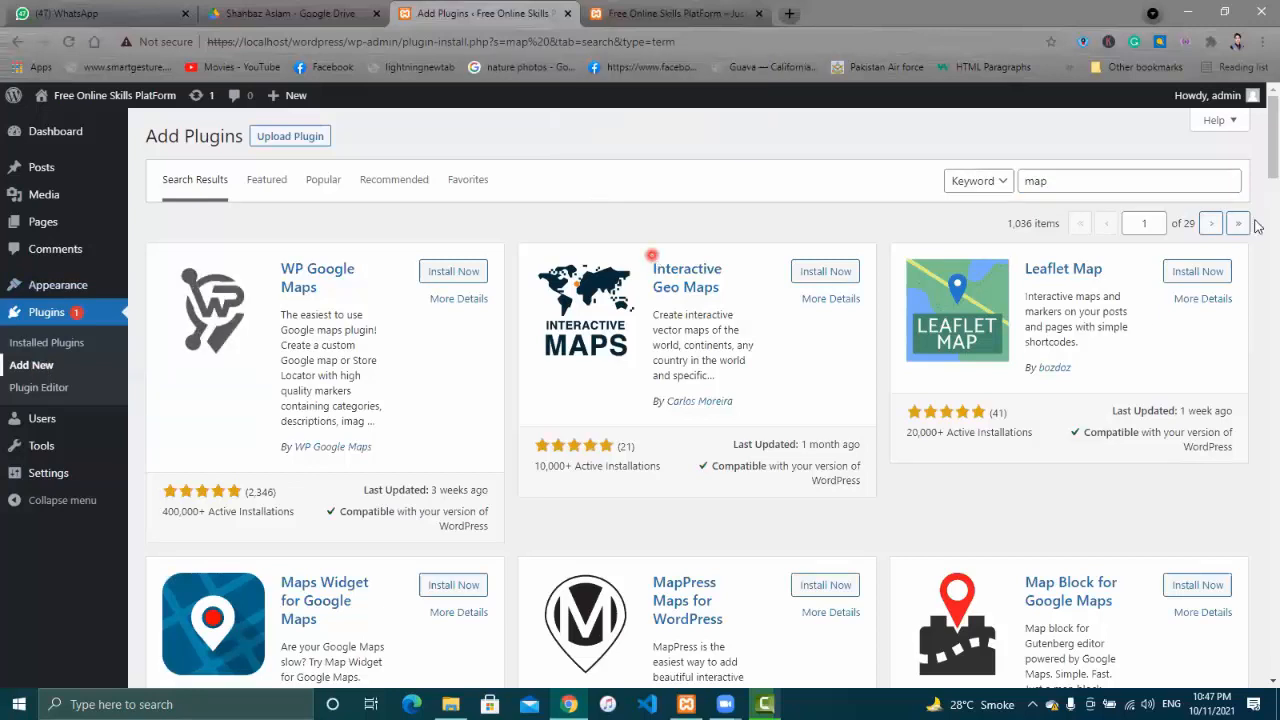
Leave the map search results for the dashboard and open the list of installed plugins
click(17, 44)
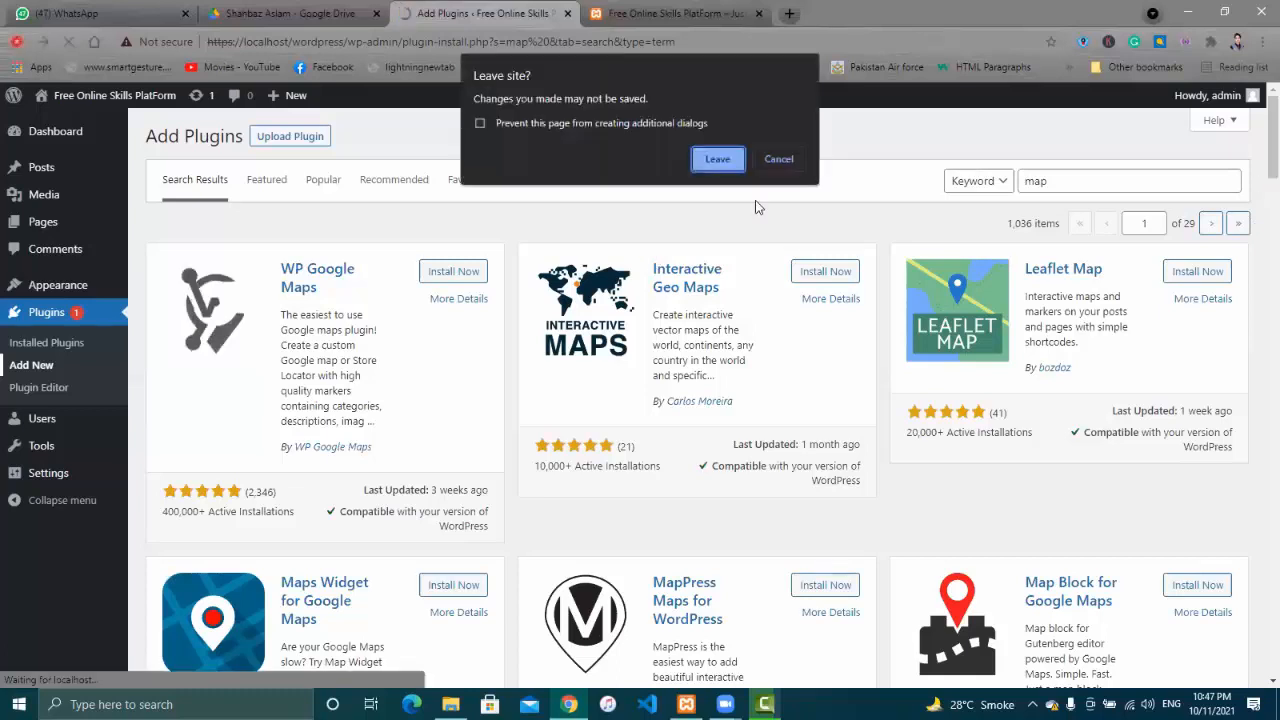
click(718, 160)
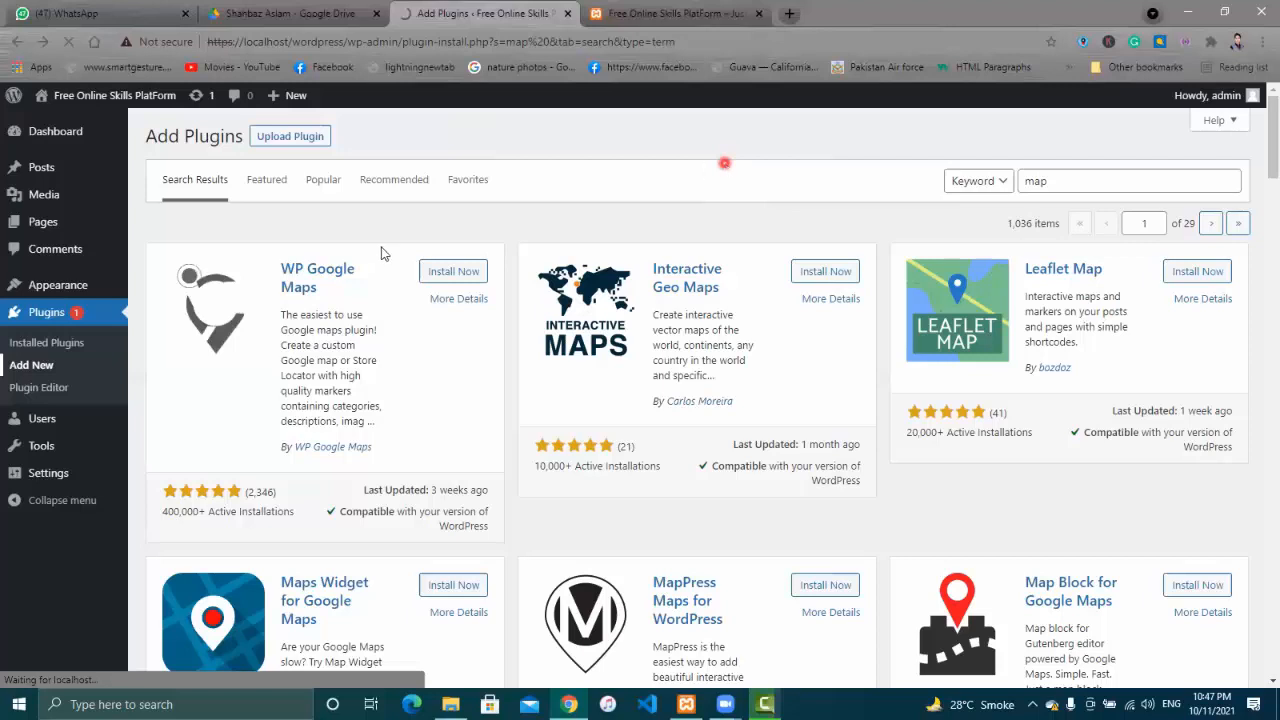
click(441, 281)
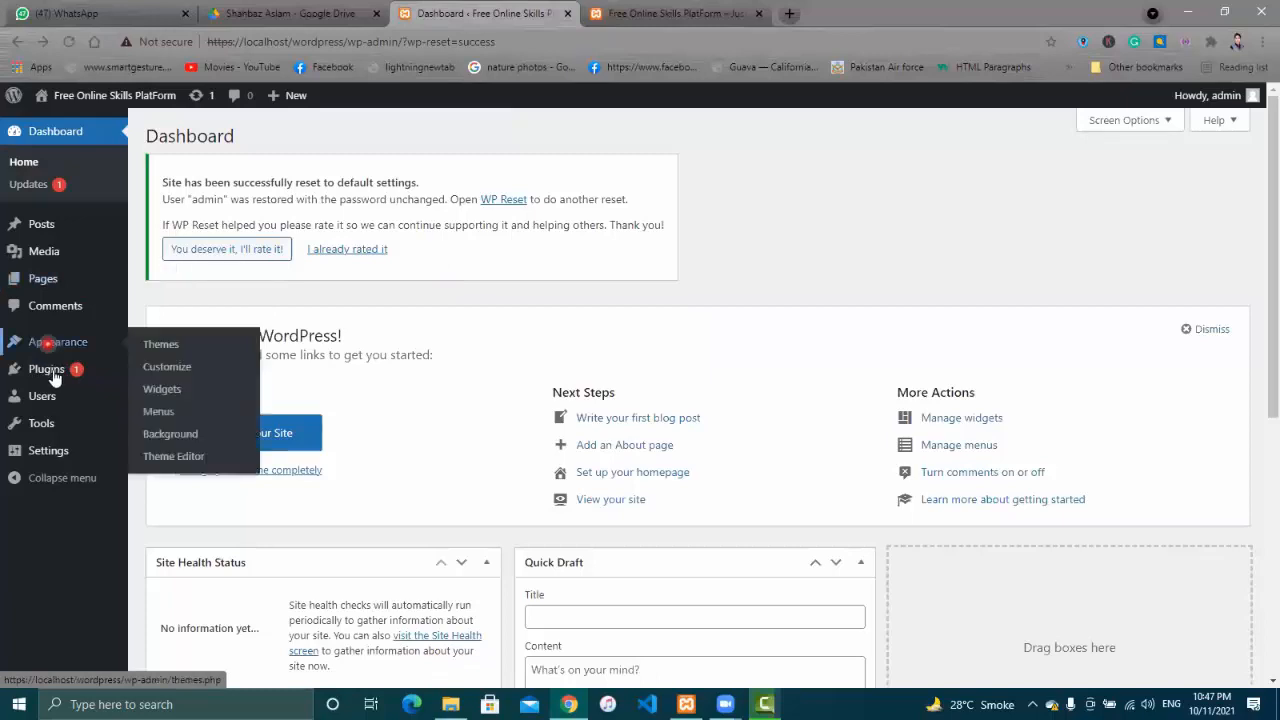
click(157, 376)
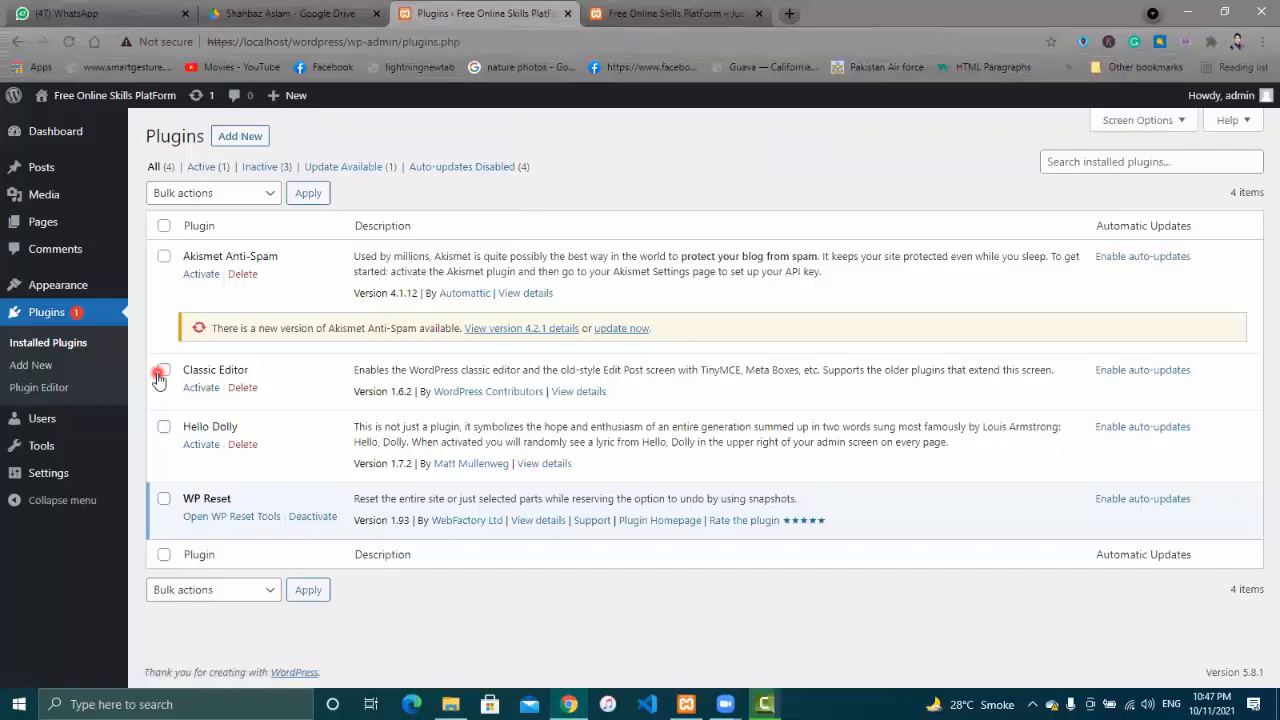
Open the Add Plugins page from the installed plugins list and search for "map"
click(37, 370)
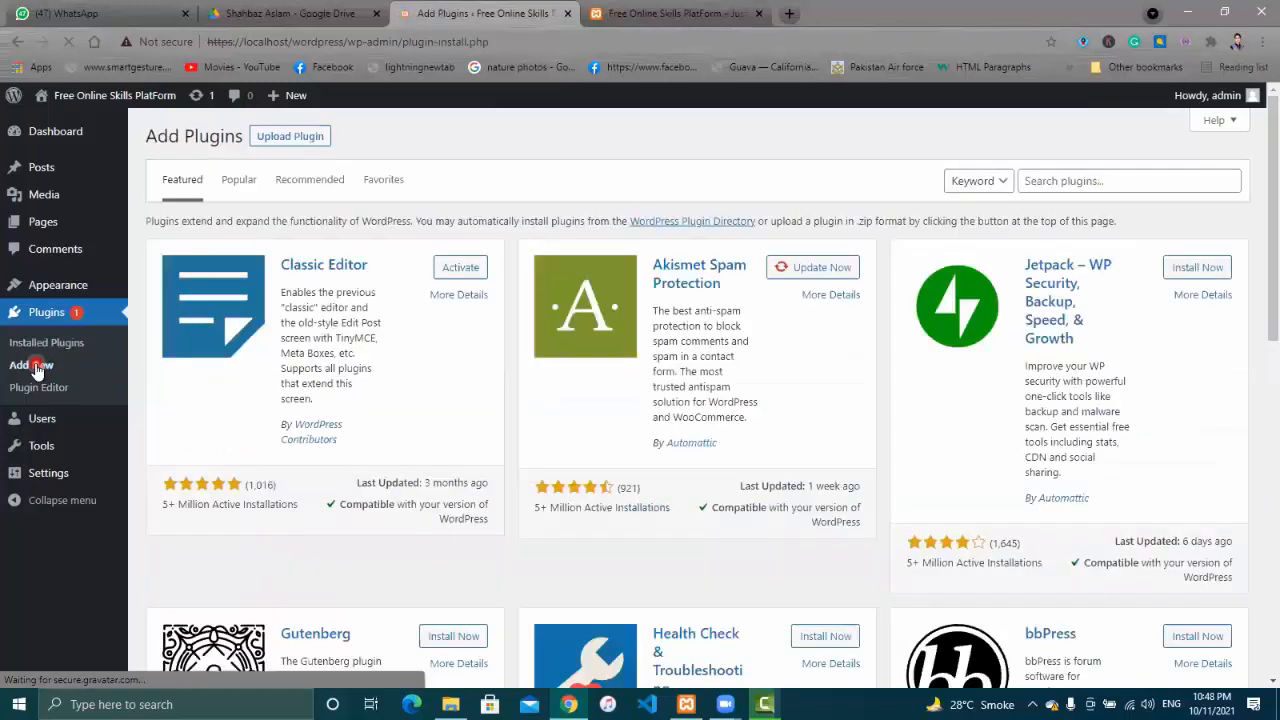
click(1122, 180)
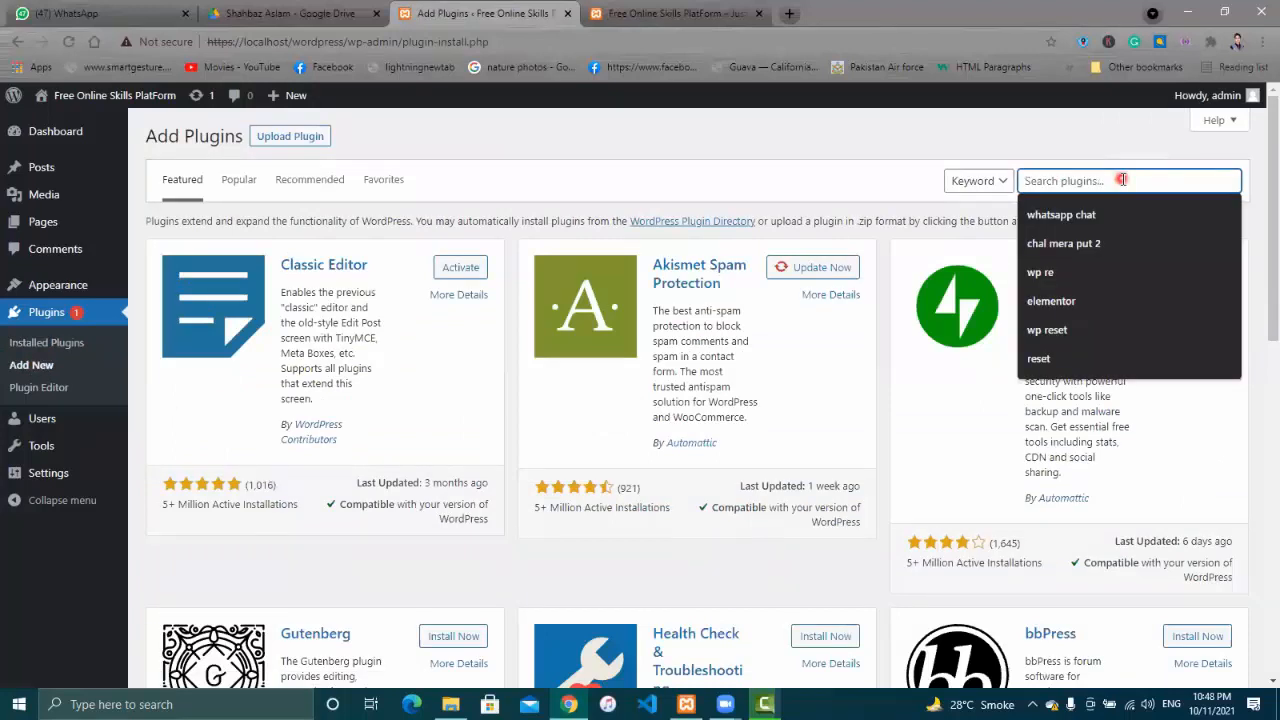
text(map)
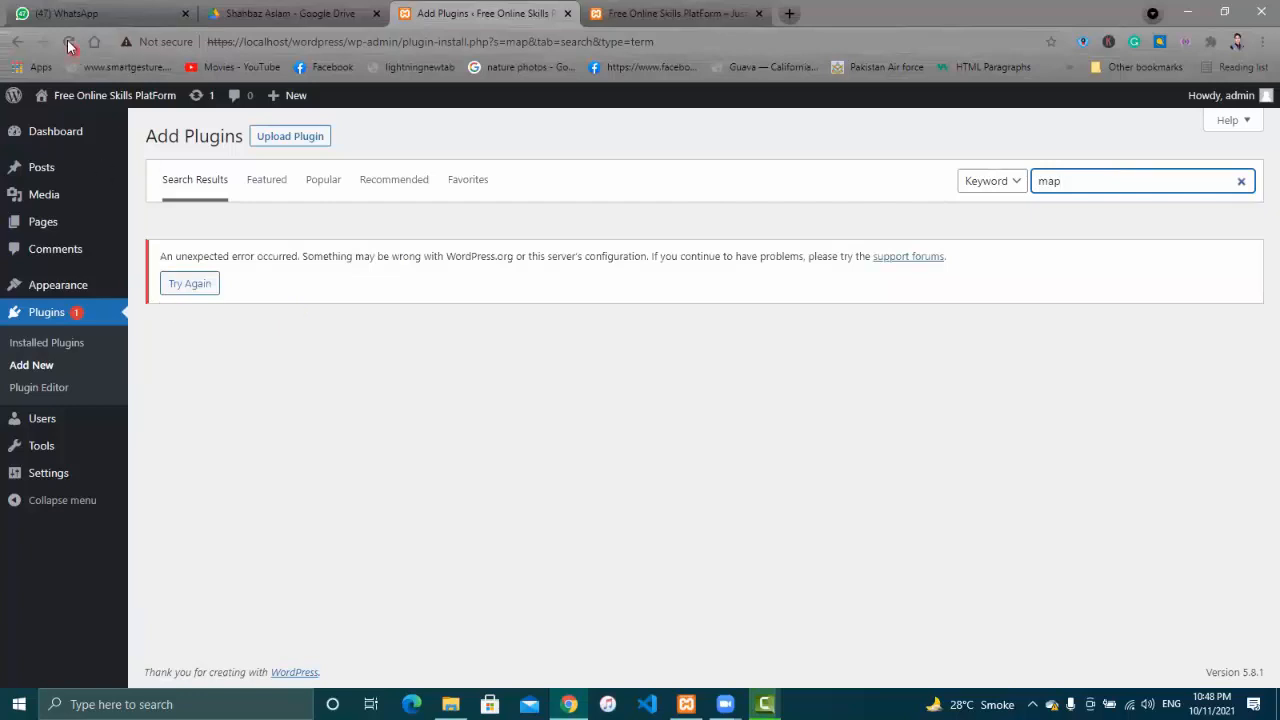
Reload the search page, then reopen the Add Plugins page and view the featured plugins
click(69, 43)
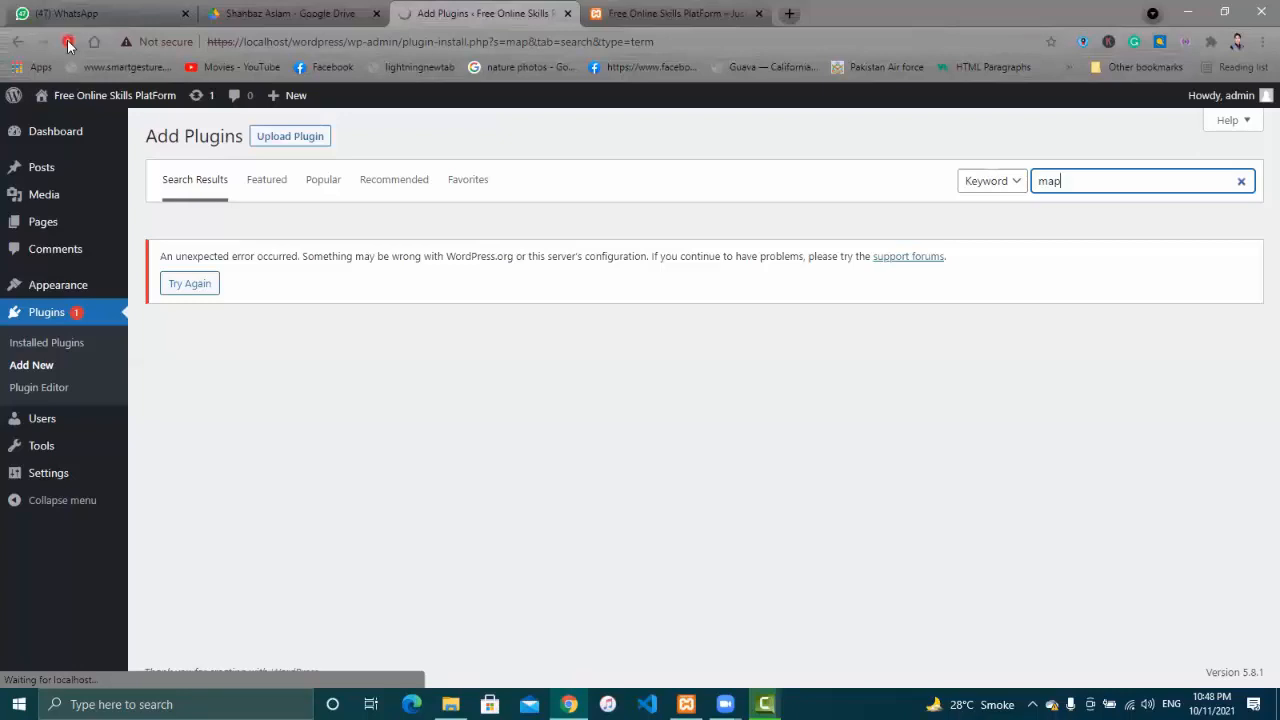
click(40, 365)
click(37, 366)
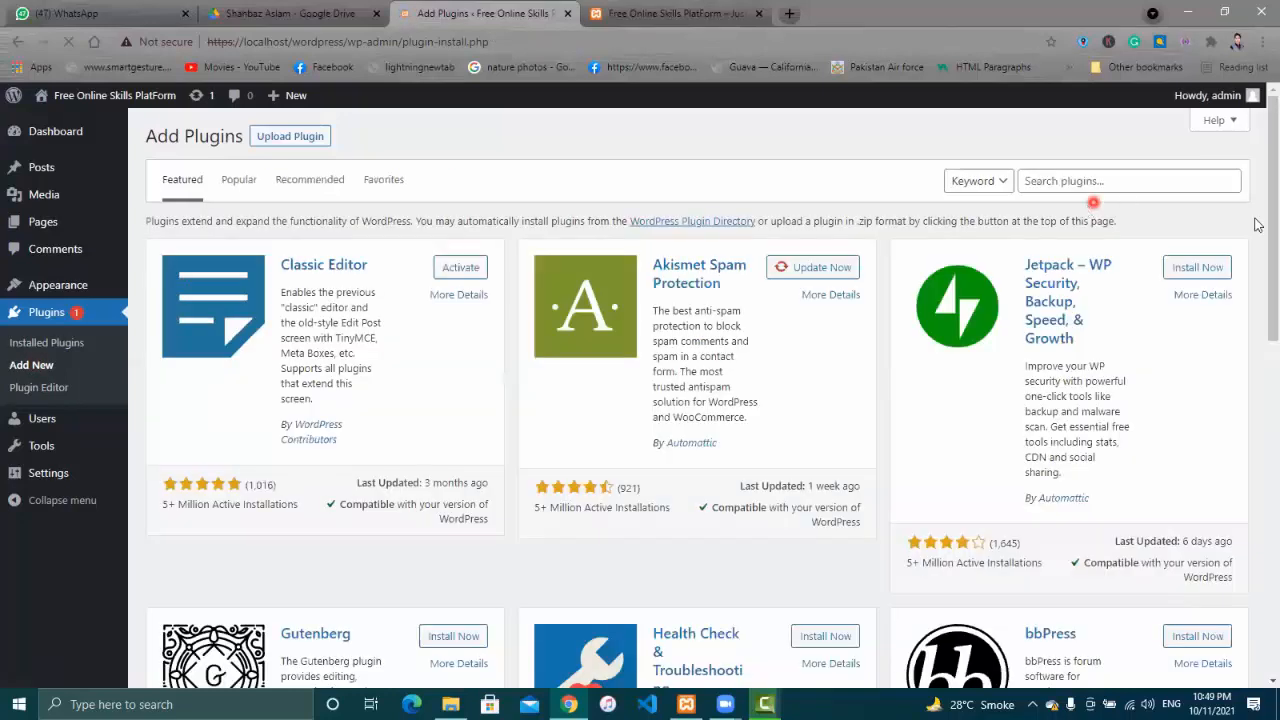
scroll(1258, 368, down, 1)
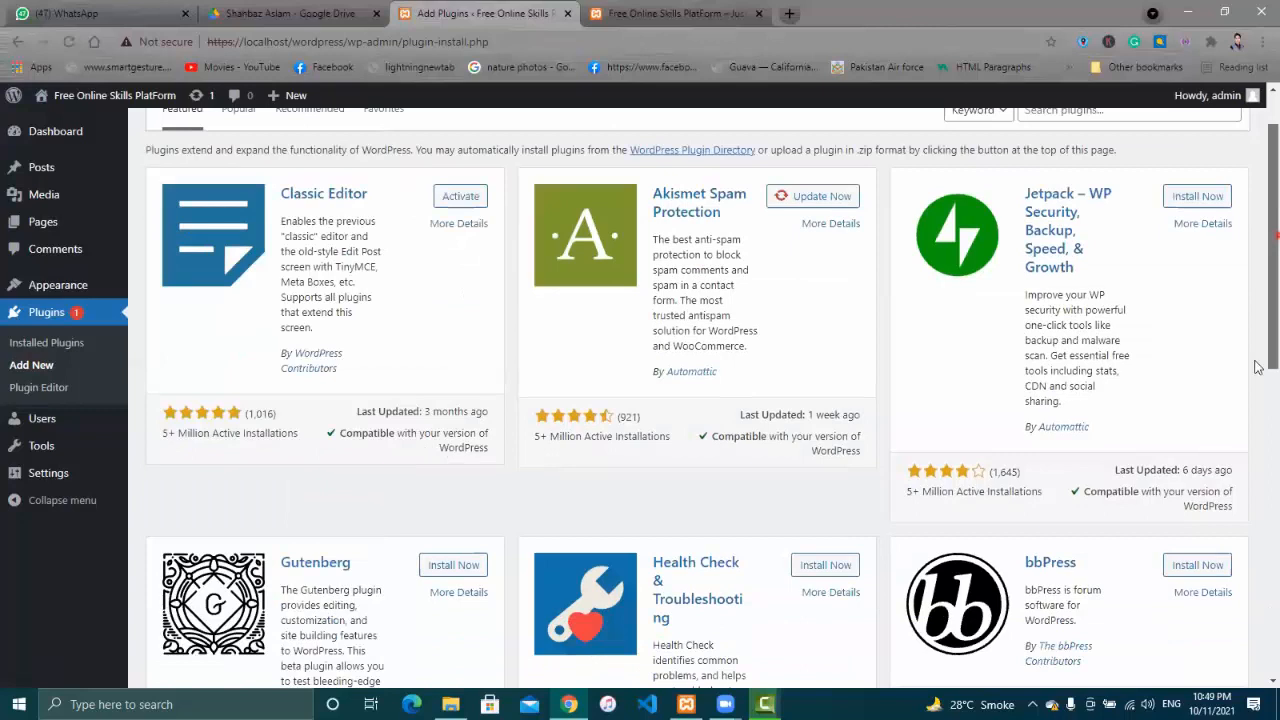
Look over the featured plugins, search for "map" and try to install the WP Google Maps plugin
scroll(1258, 380, down, 4)
scroll(1258, 470, down, 2)
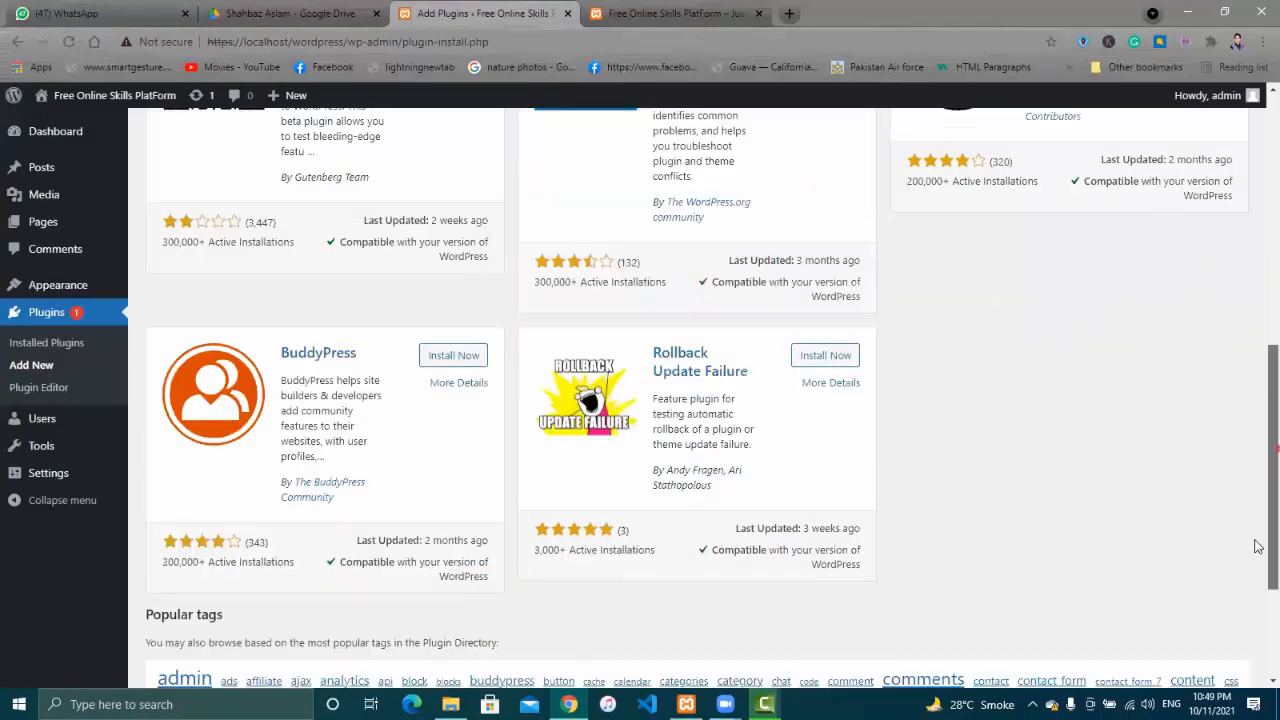
scroll(1258, 547, down, 2)
scroll(1257, 205, up, 10)
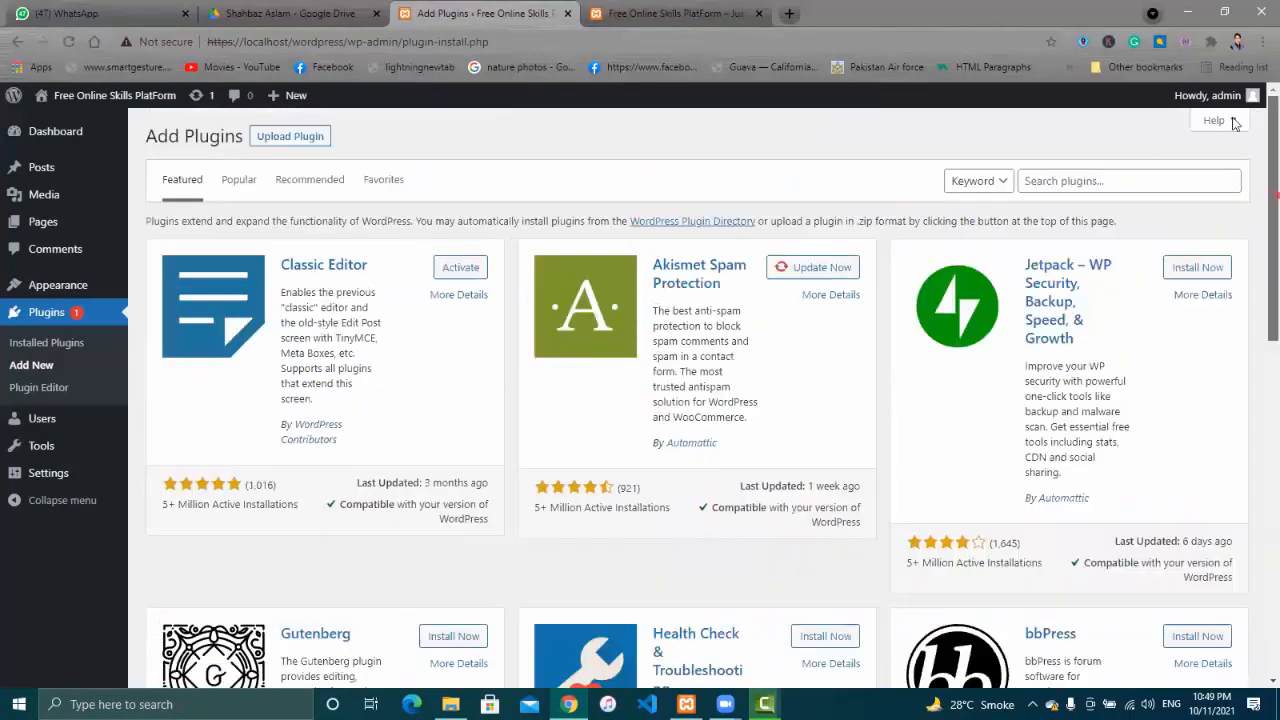
click(1113, 180)
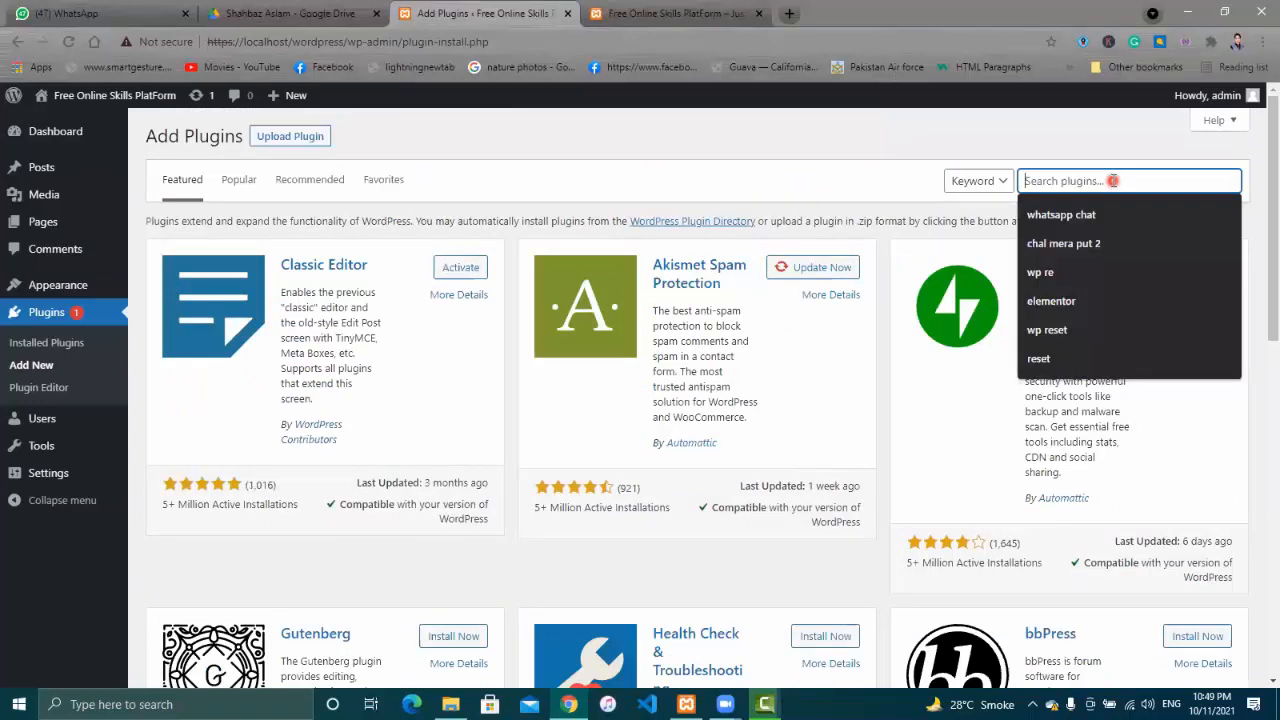
click(1095, 232)
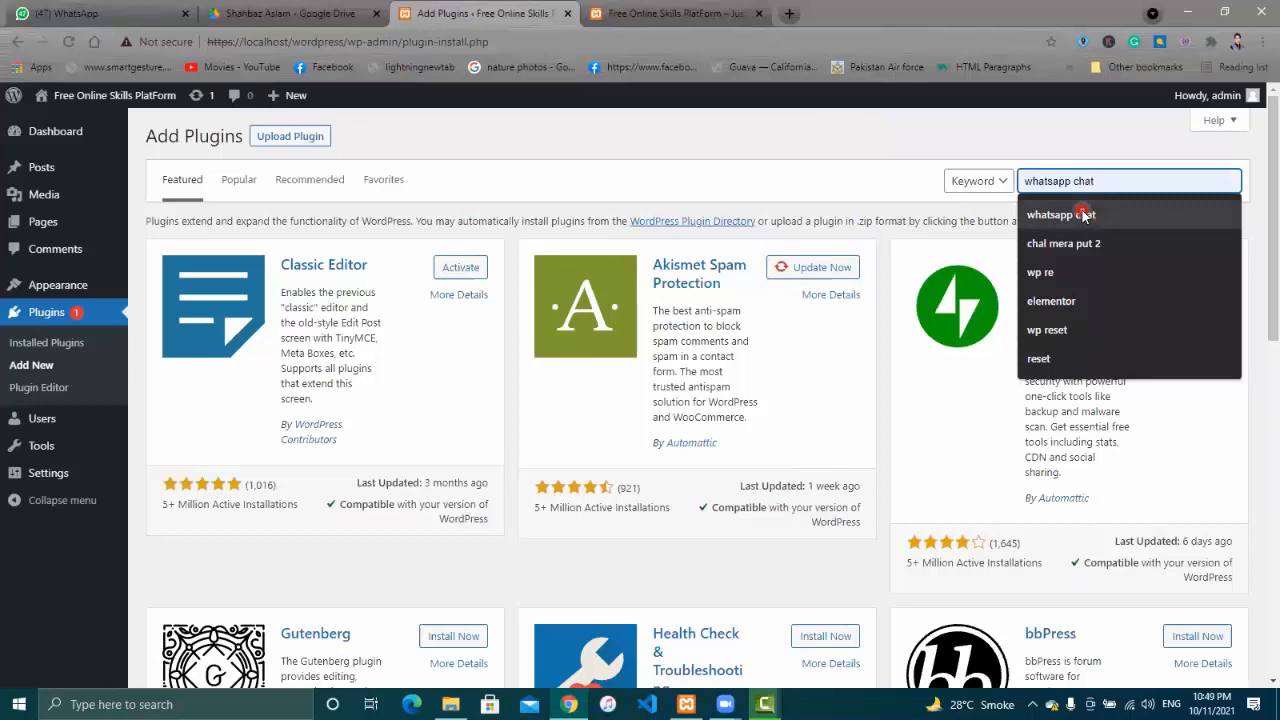
key(Down)
click(1096, 190)
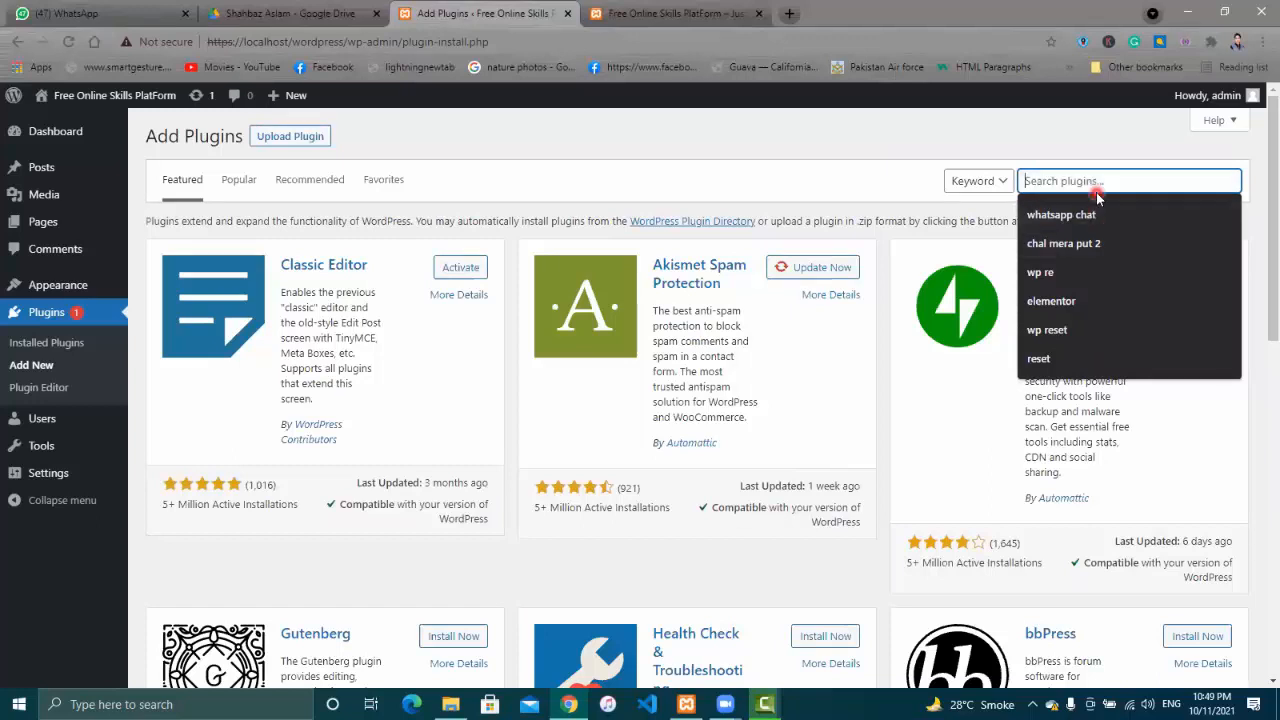
text(map)
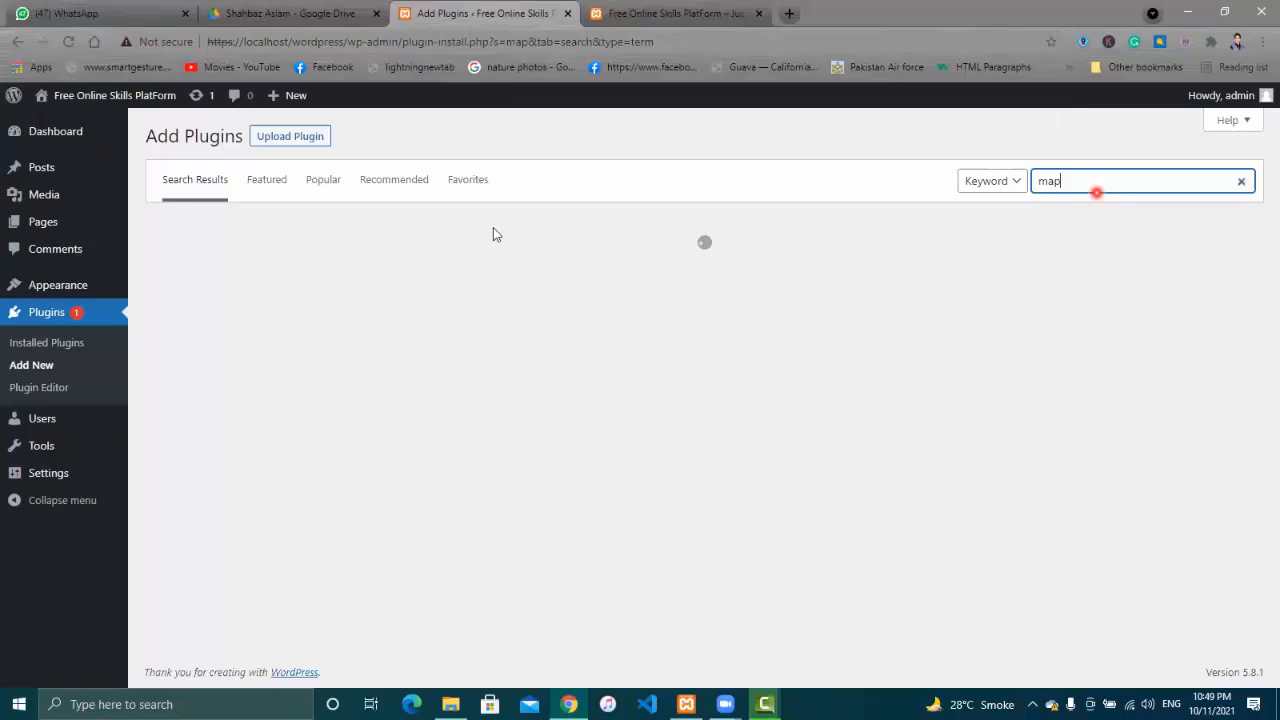
click(446, 272)
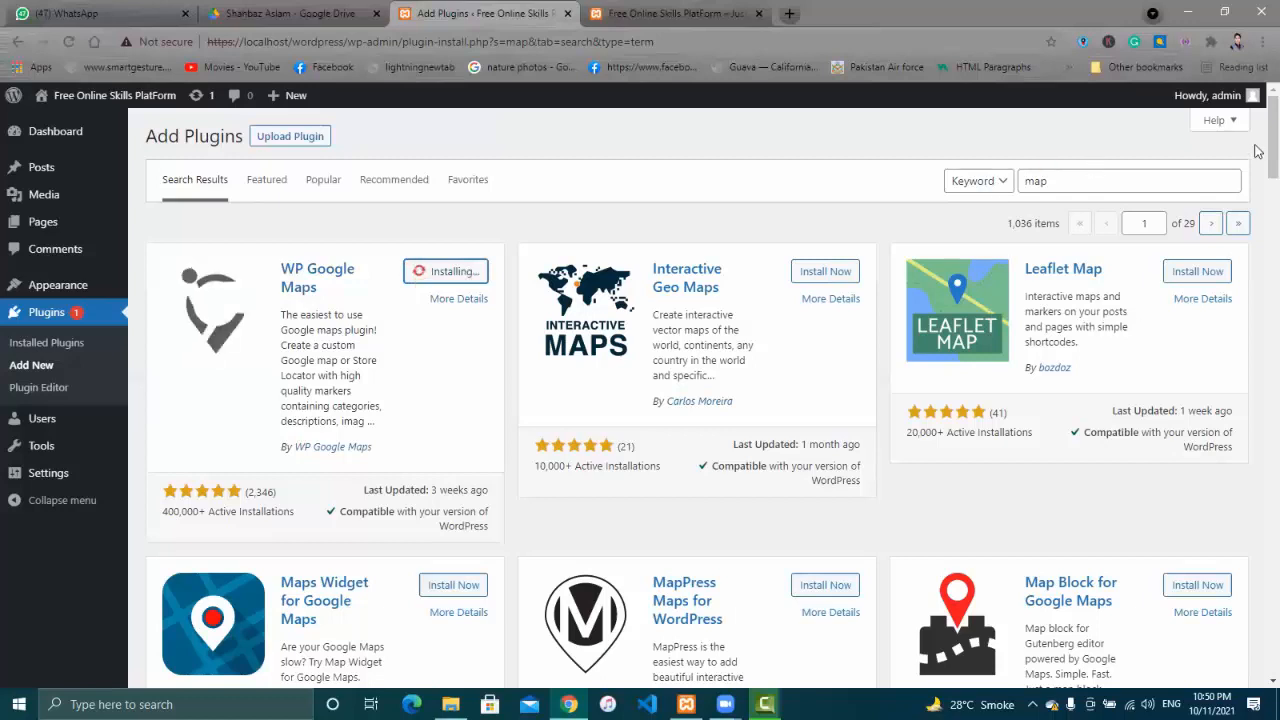
Browse the map plugin search results, comparing the available plugins and their ratings while WP Google Maps installs
scroll(1257, 187, down, 3)
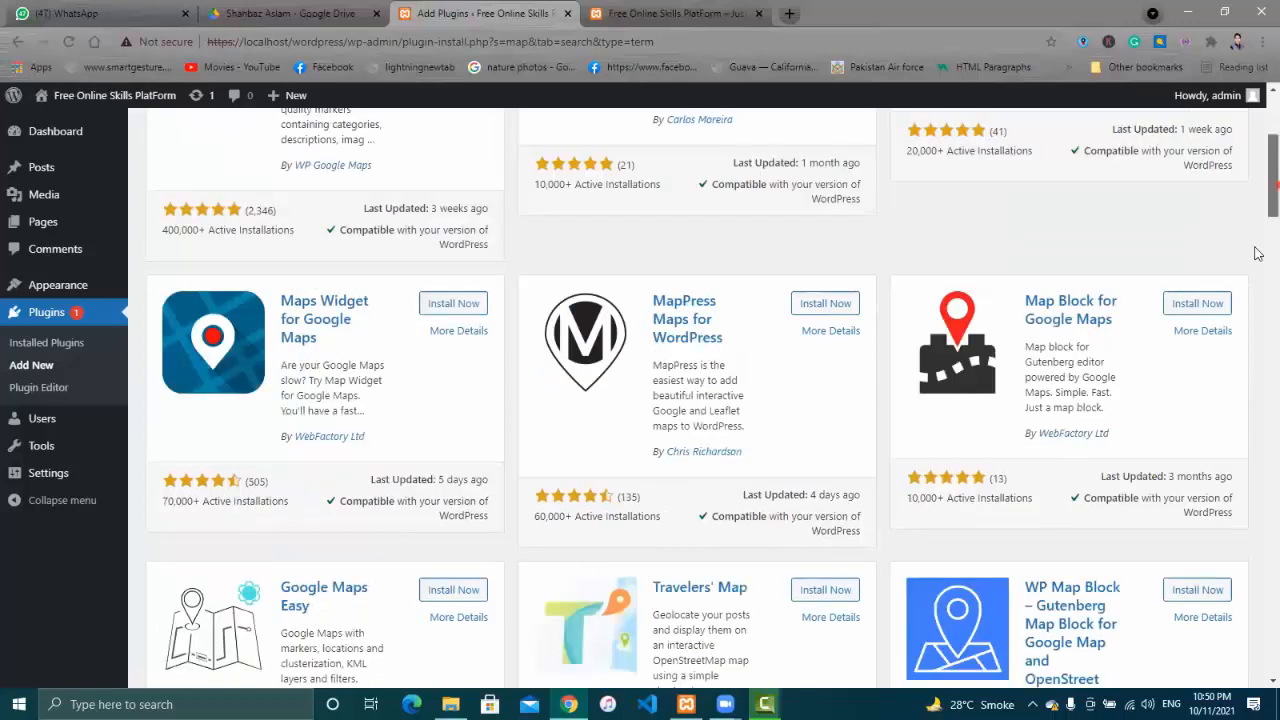
scroll(1257, 260, down, 6)
scroll(1257, 320, down, 3)
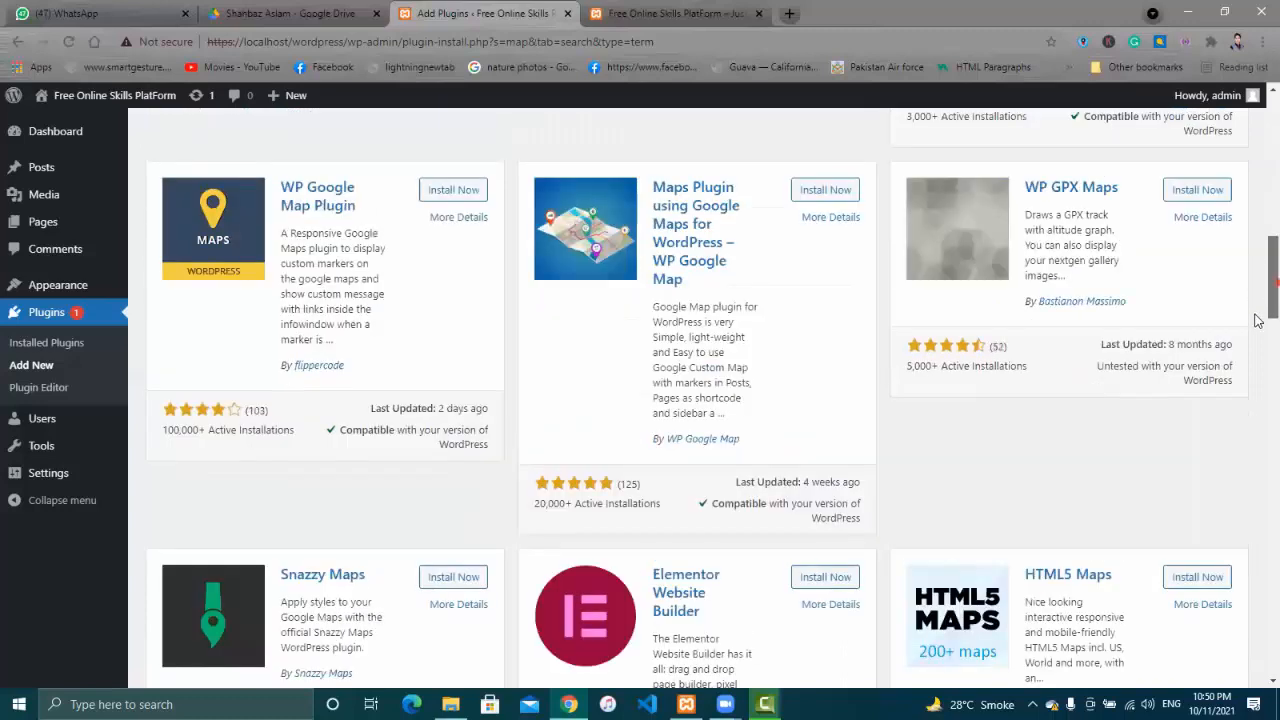
scroll(1257, 390, down, 6)
scroll(1257, 412, down, 3)
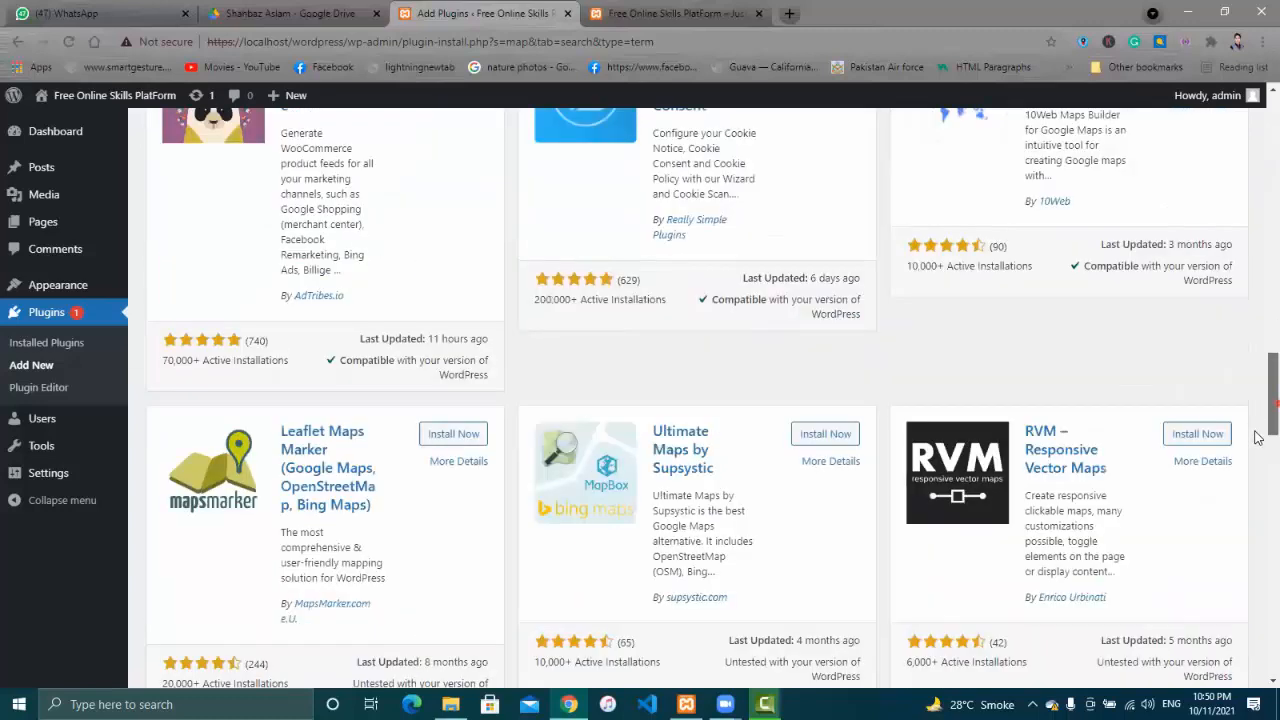
scroll(1257, 437, down, 3)
scroll(1257, 450, down, 1)
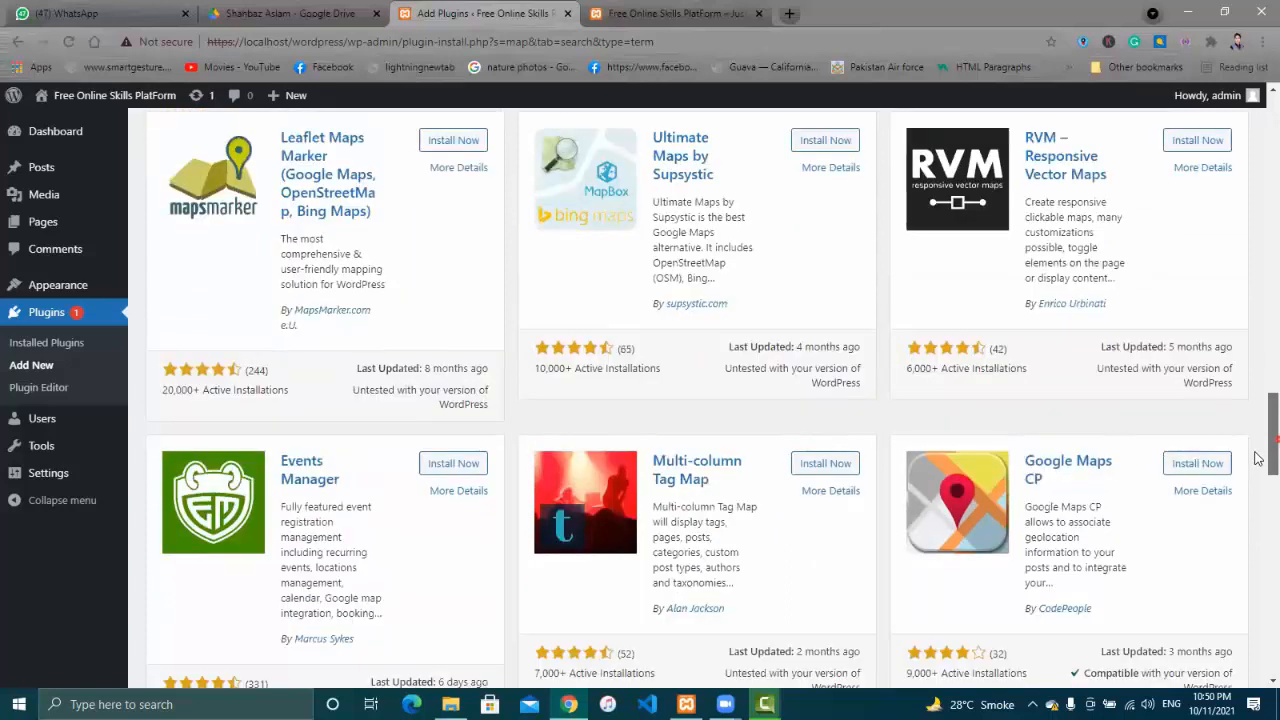
scroll(1257, 430, down, 1)
scroll(1257, 255, up, 15)
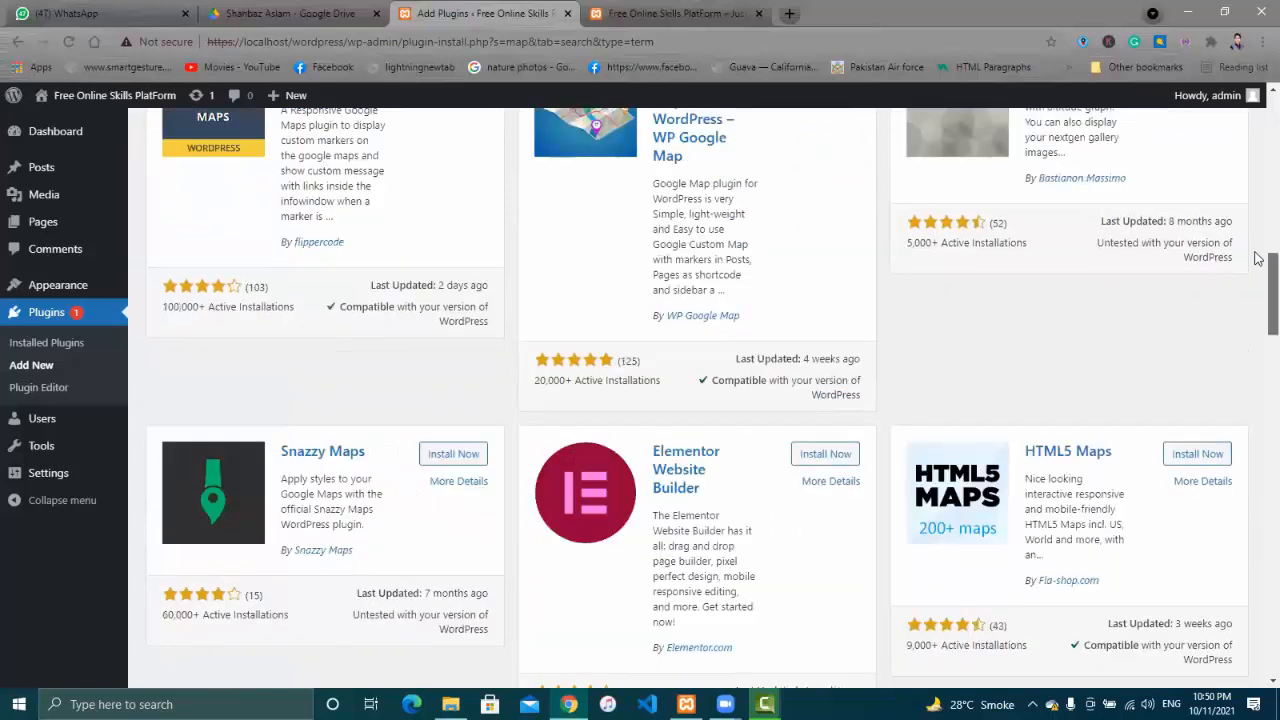
scroll(1257, 170, up, 10)
scroll(858, 187, up, 1)
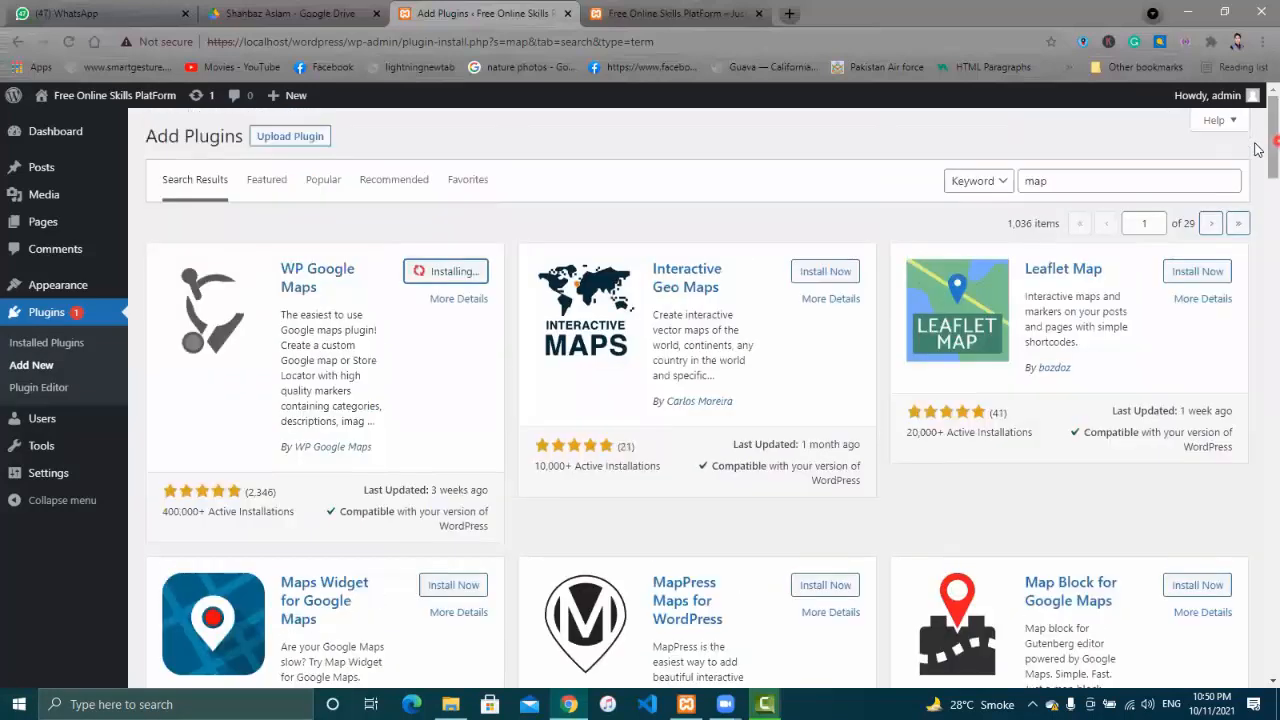
click(858, 183)
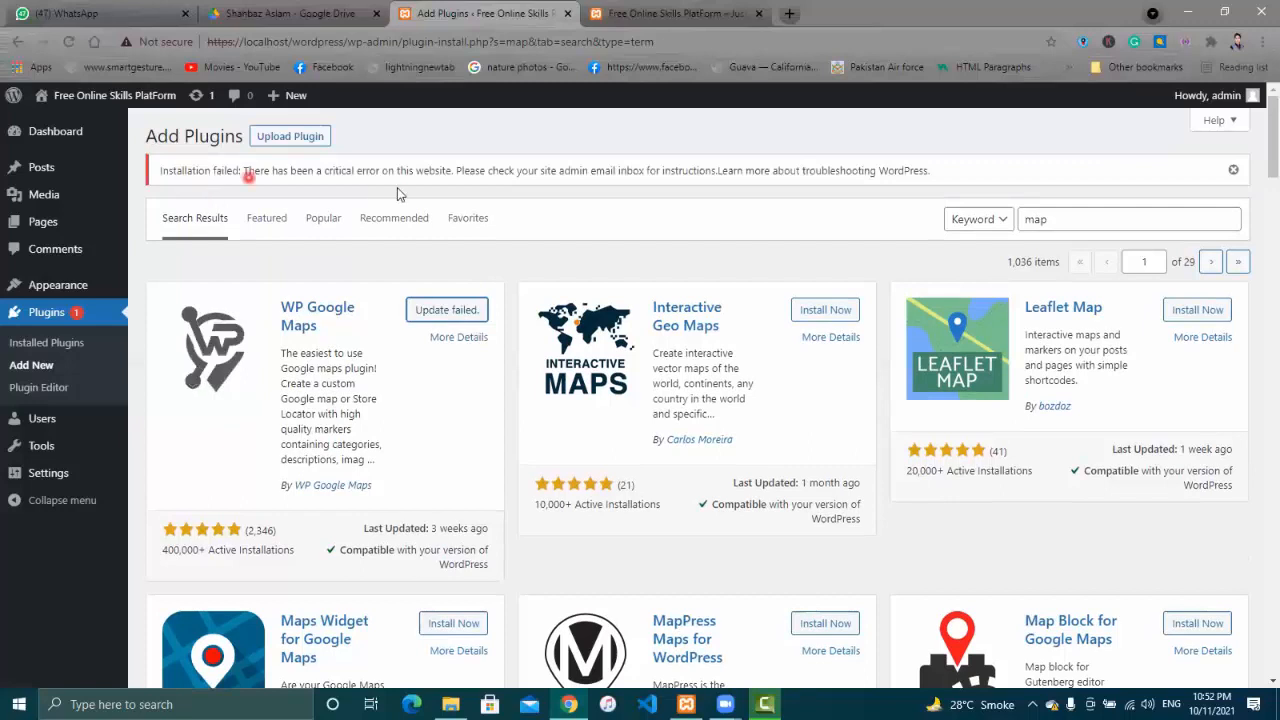
click(747, 74)
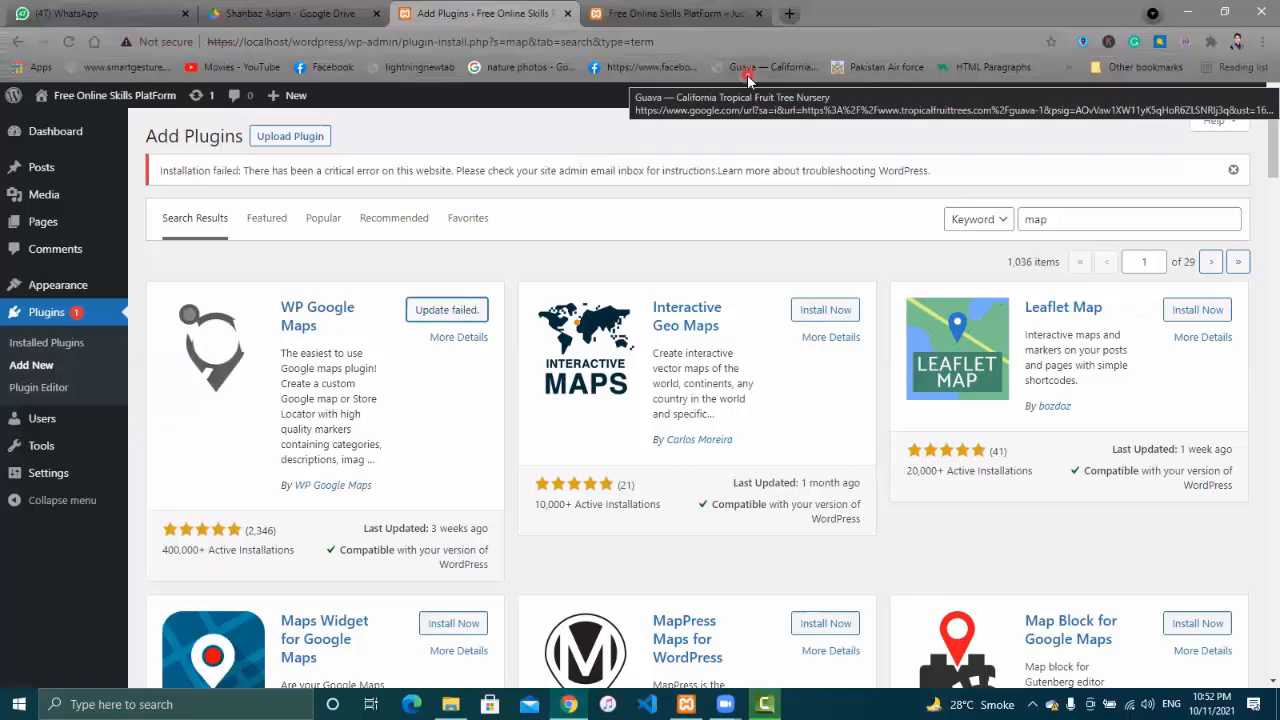
Open the WordPress admin at weversity.freecluster.eu/wp-admin in a new browser tab
click(793, 14)
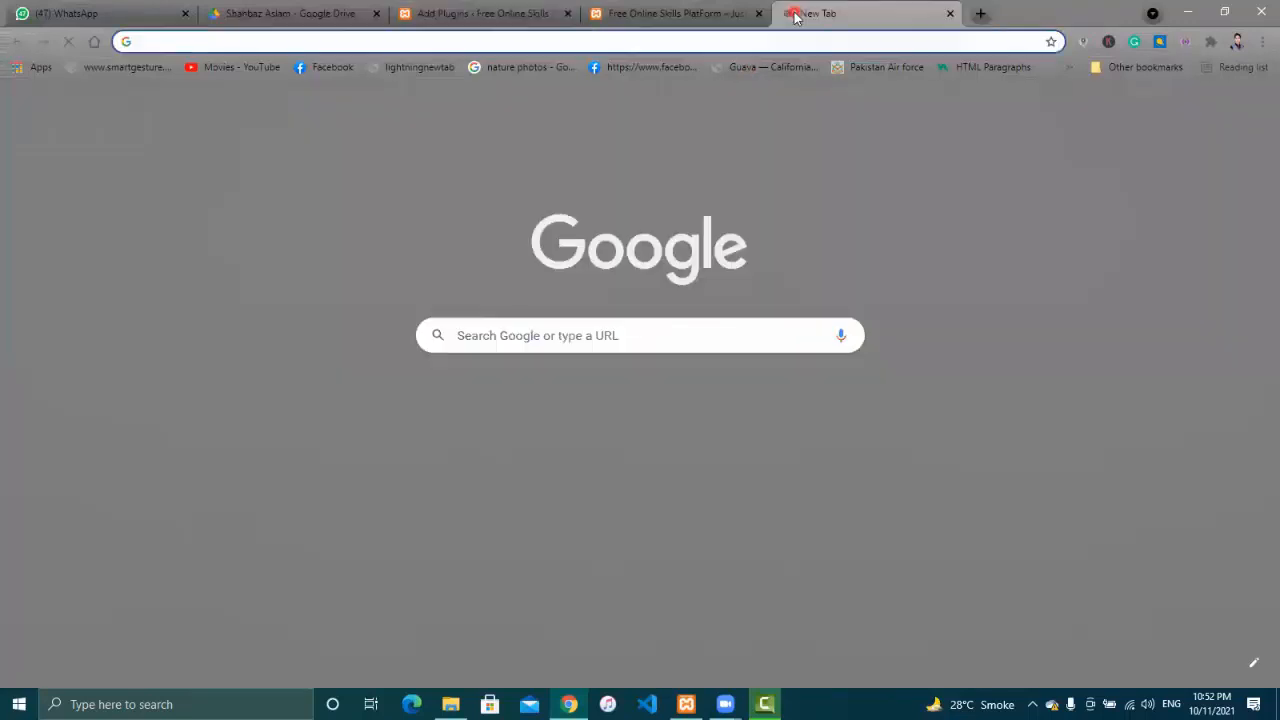
text(we)
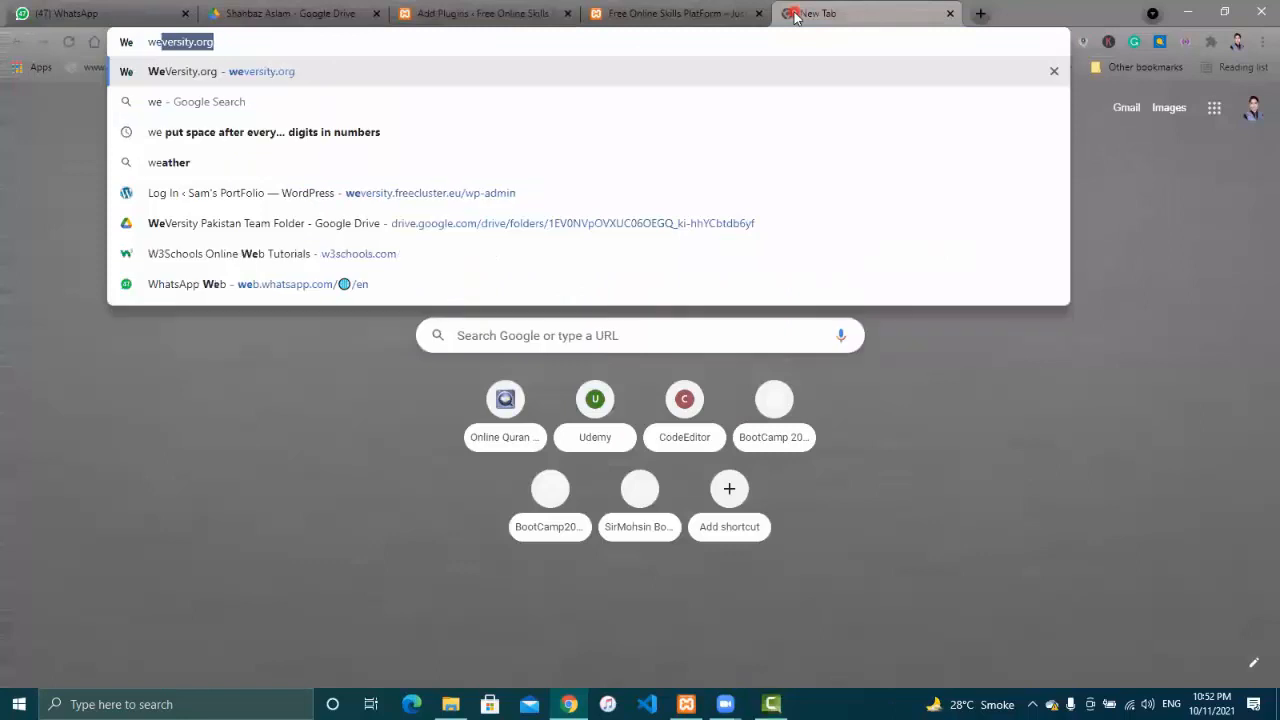
key(Down)
key(Down)
key(Down)
key(Down)
key(Return)
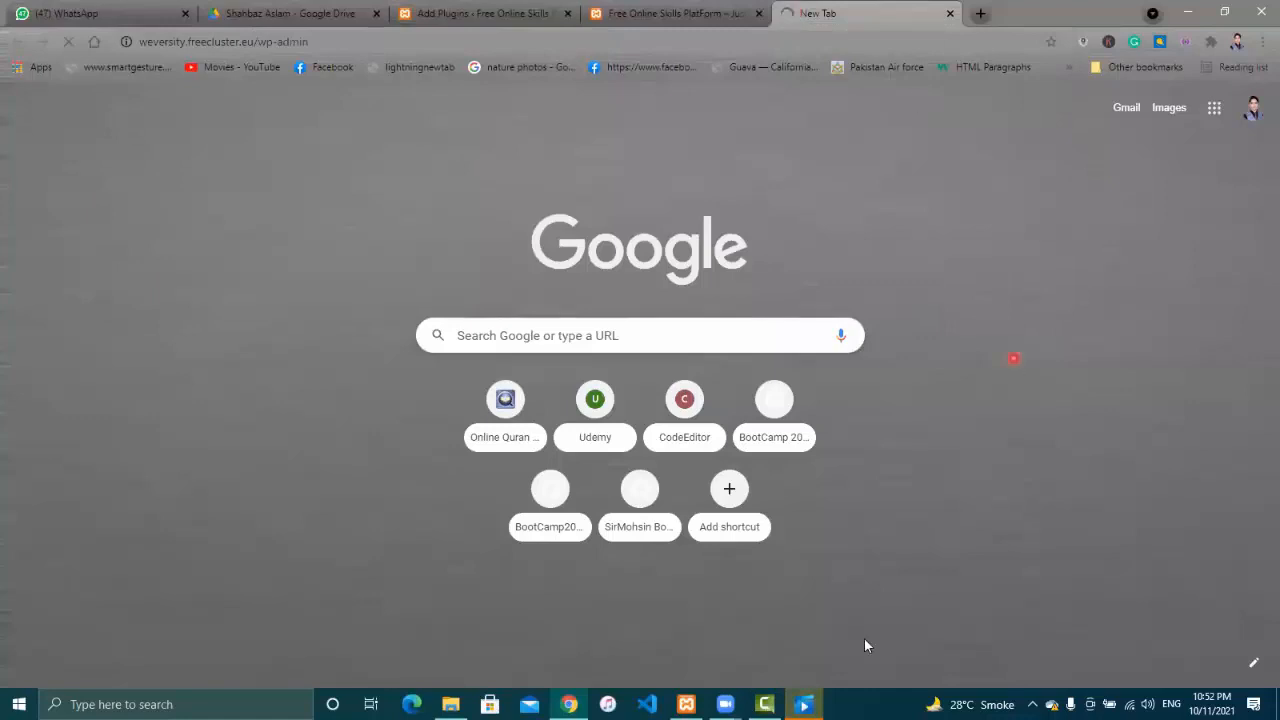
Close the Movies & TV window and return to the browser tab loading the weversity.freecluster.eu admin page
click(807, 702)
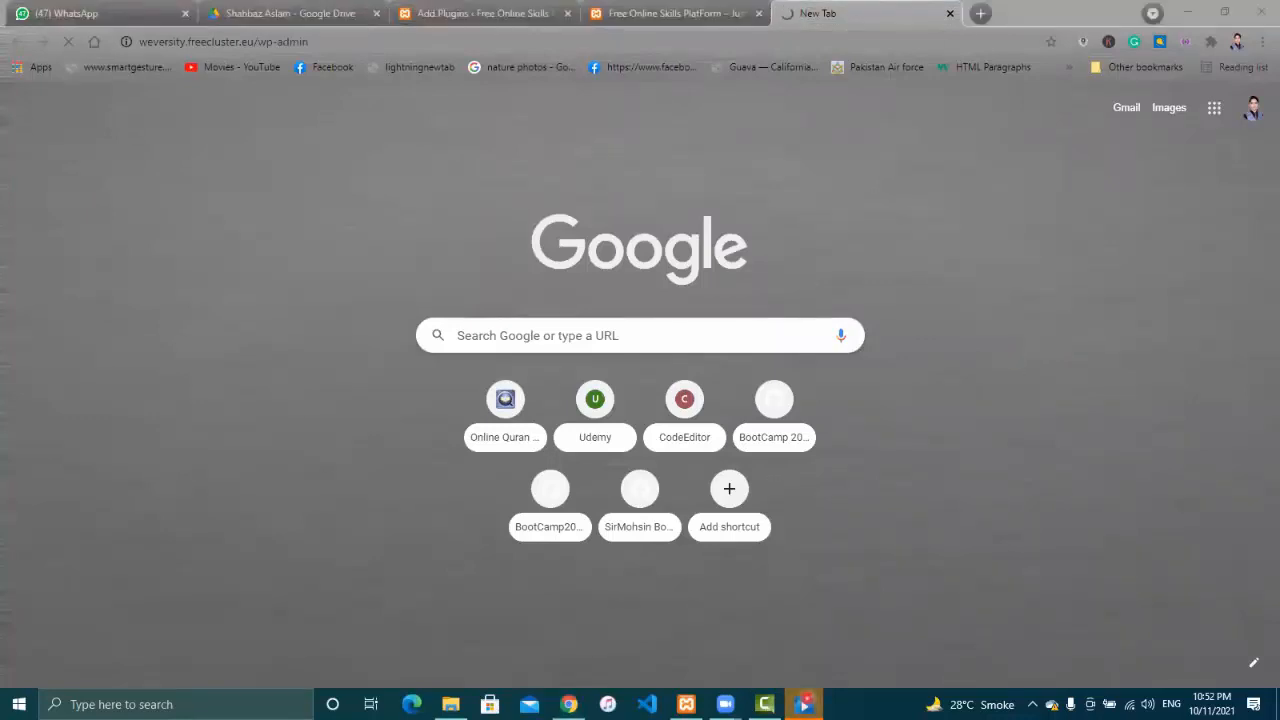
right_click(806, 692)
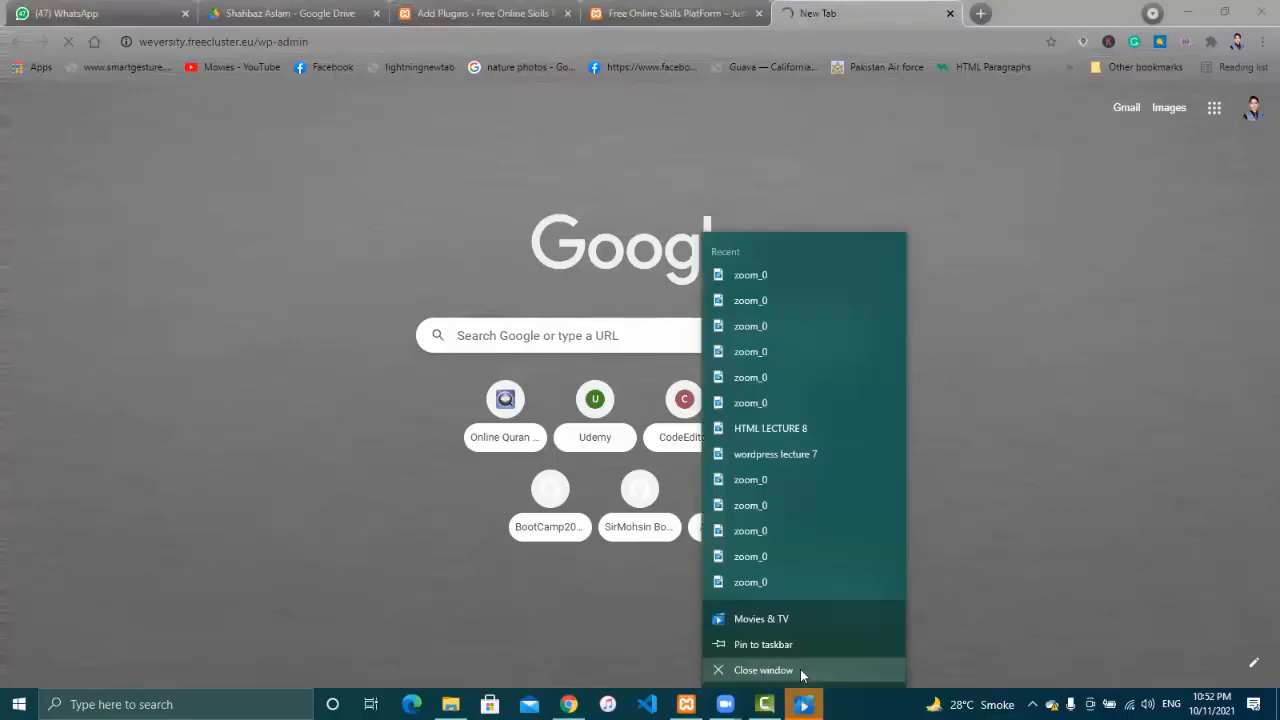
click(763, 670)
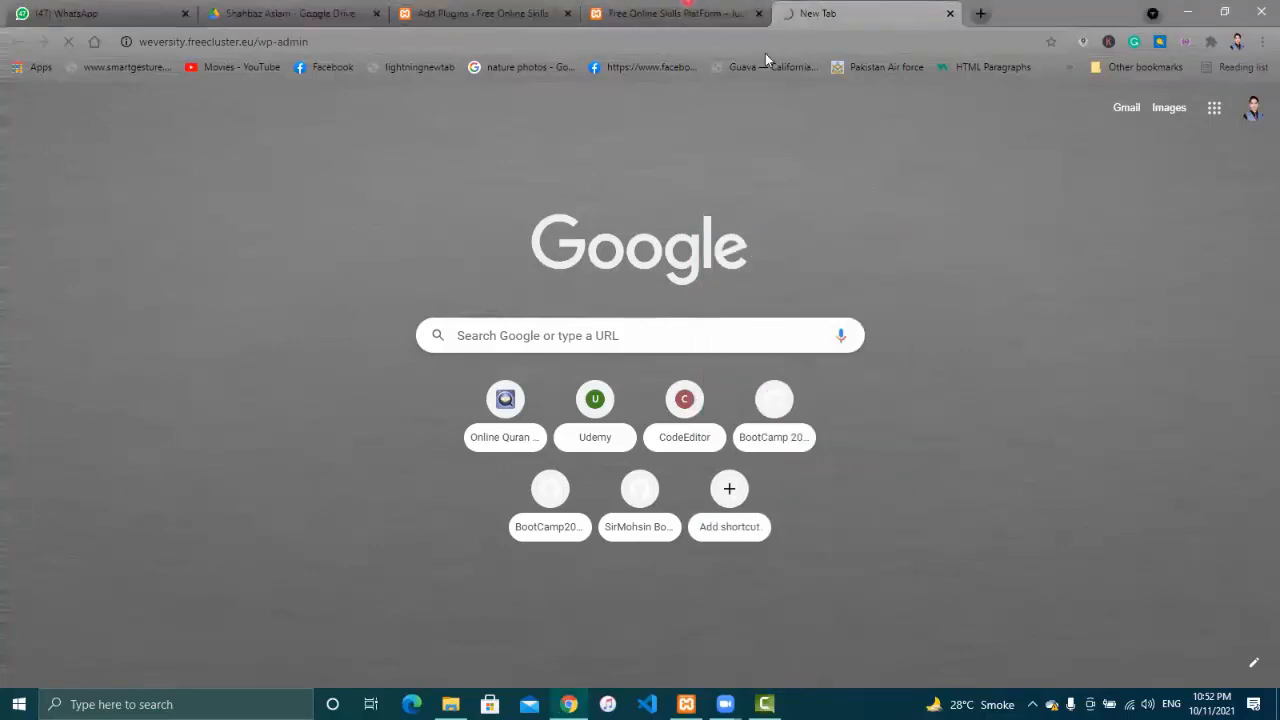
click(687, 5)
click(851, 7)
click(816, 42)
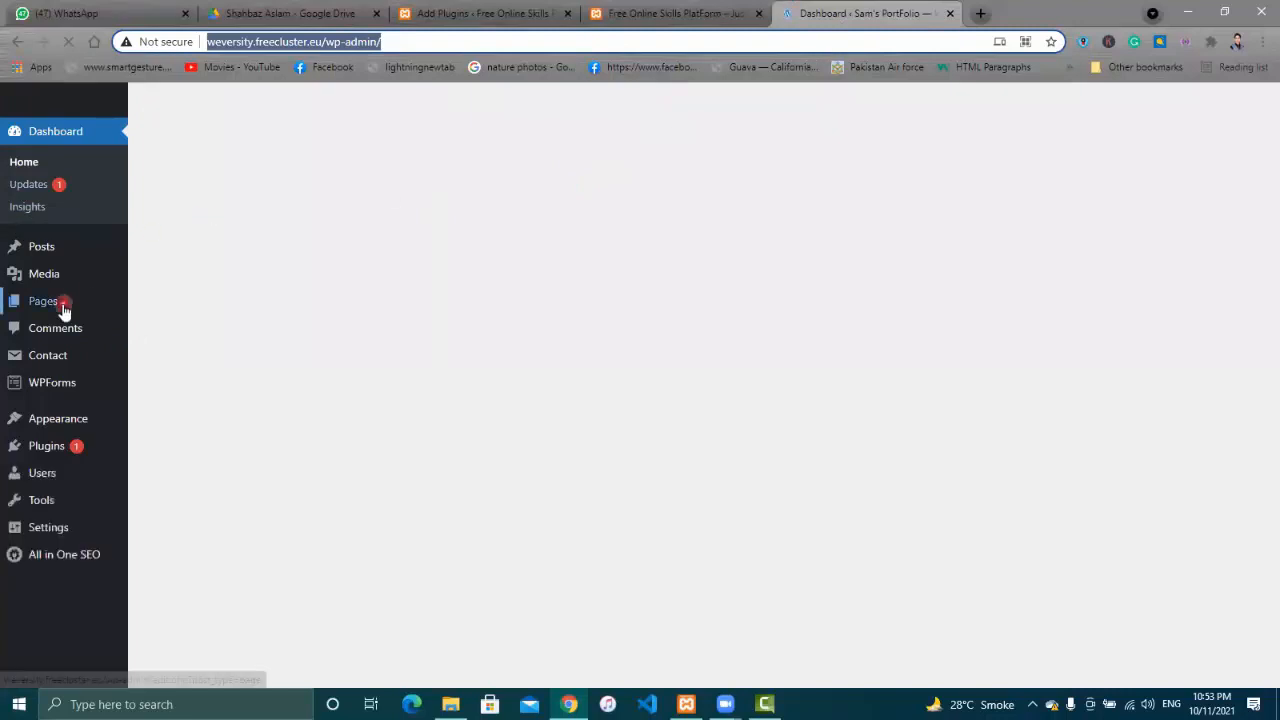
Open the list of installed plugins on the hosted portfolio site and look through it
click(46, 452)
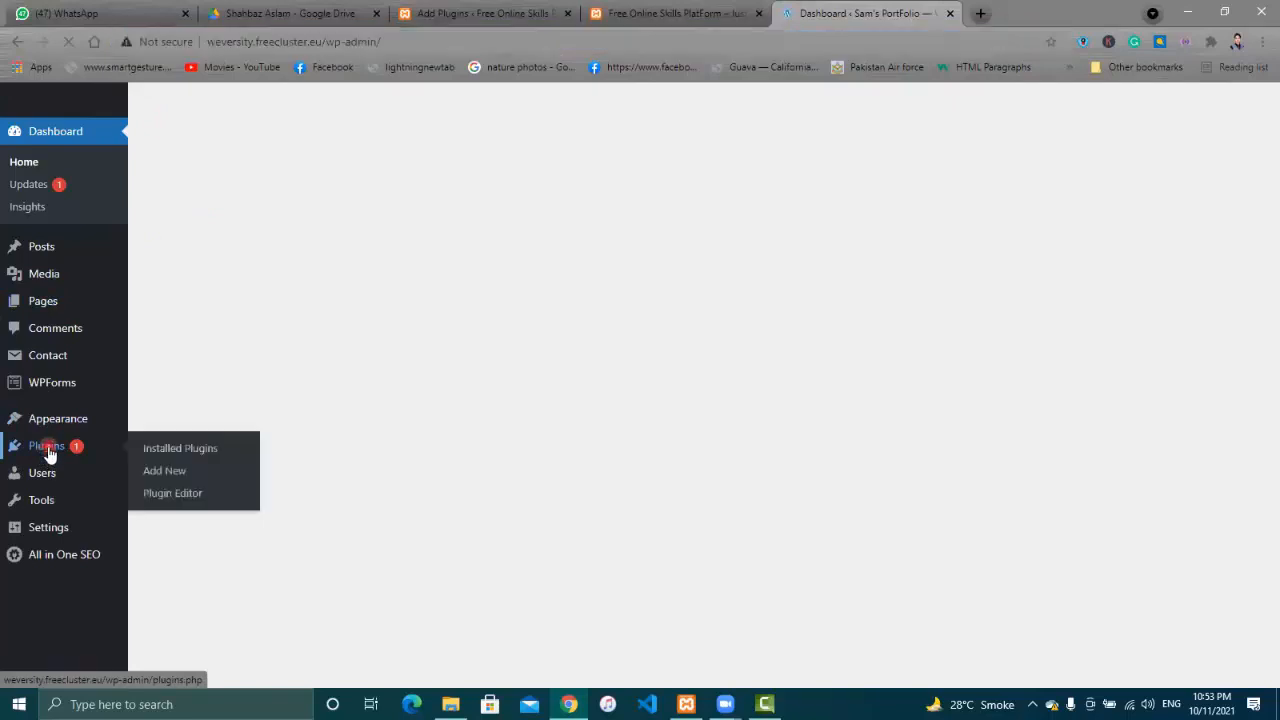
click(175, 456)
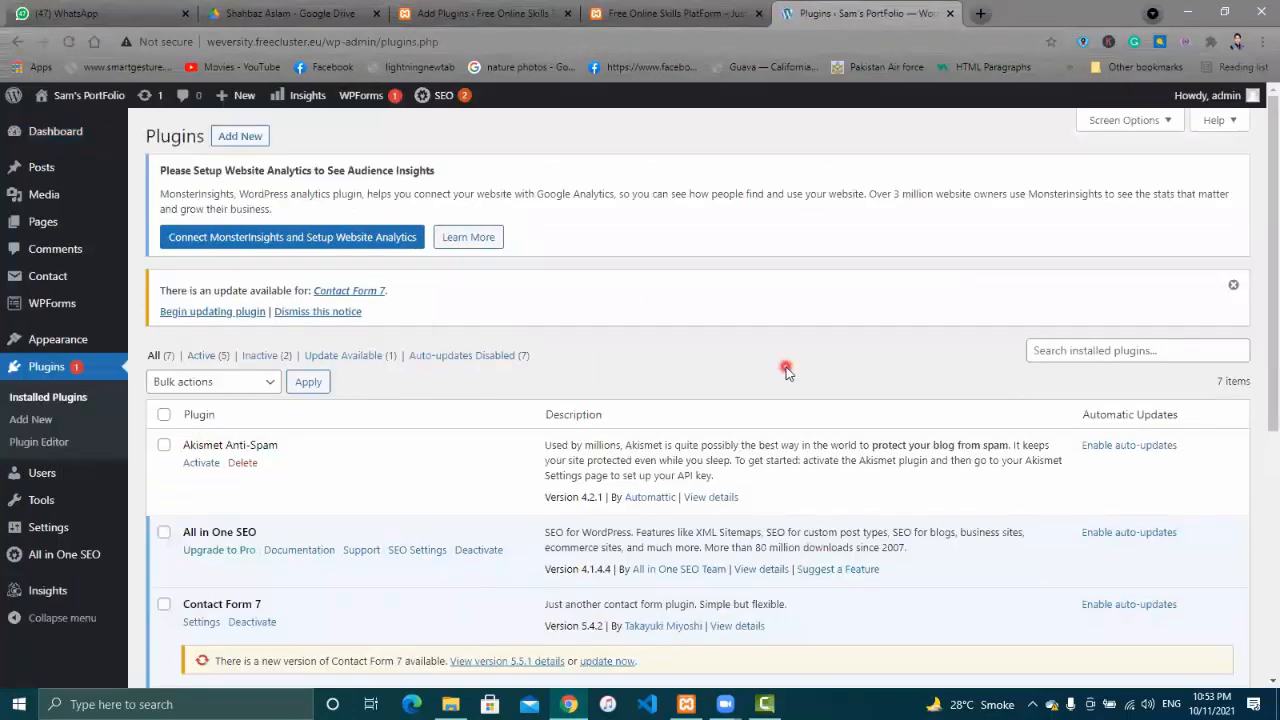
scroll(1258, 332, down, 2)
scroll(1258, 332, up, 2)
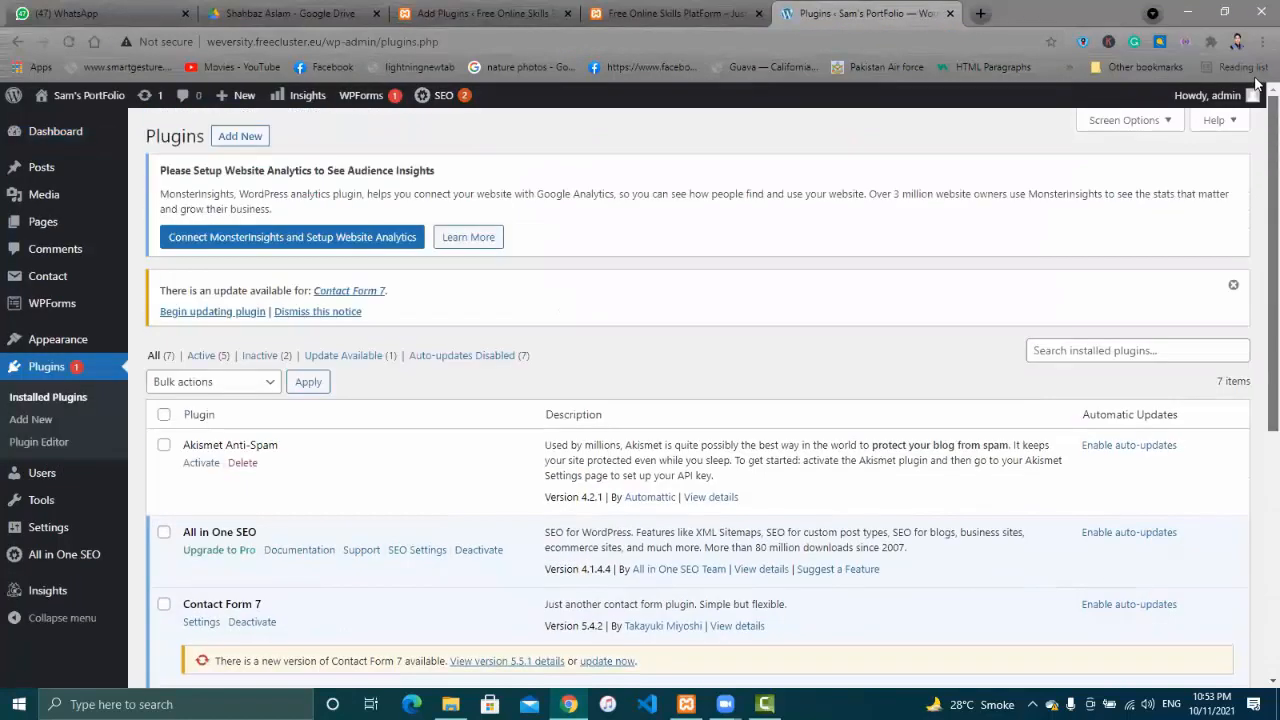
click(506, 94)
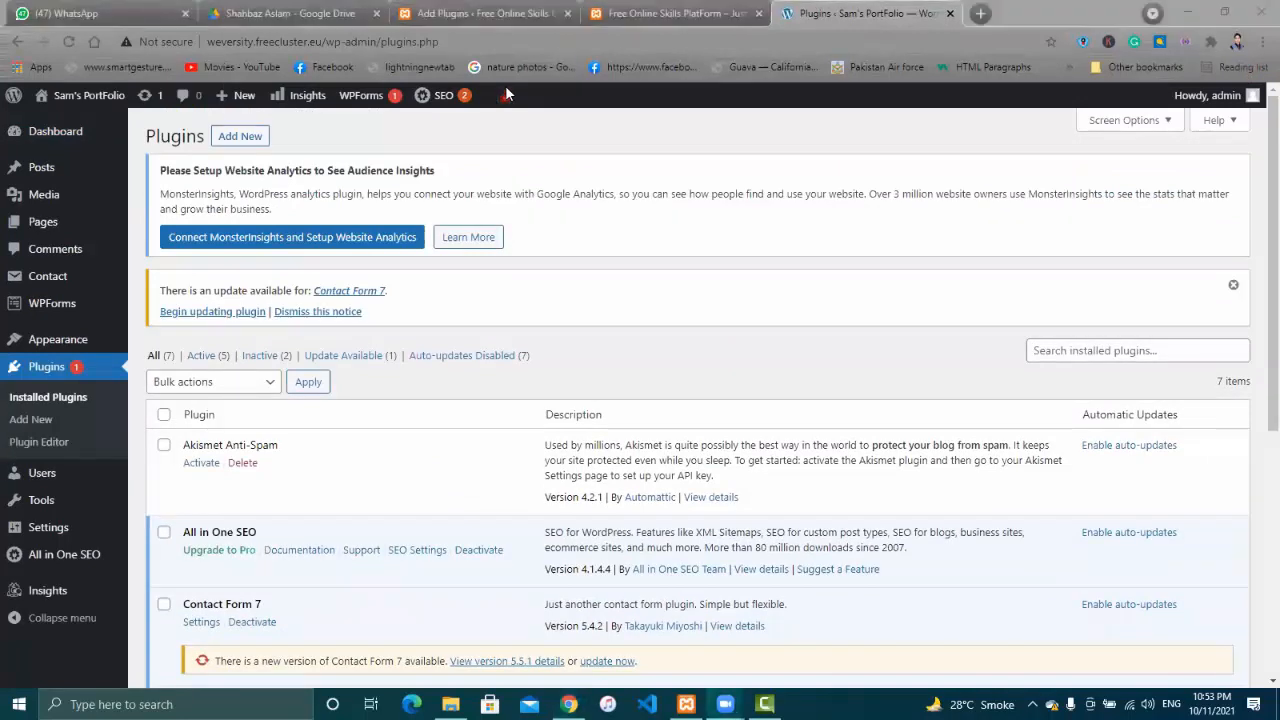
Open the Add Plugins page of the hosted site and search for "whatsapp chat"
click(225, 140)
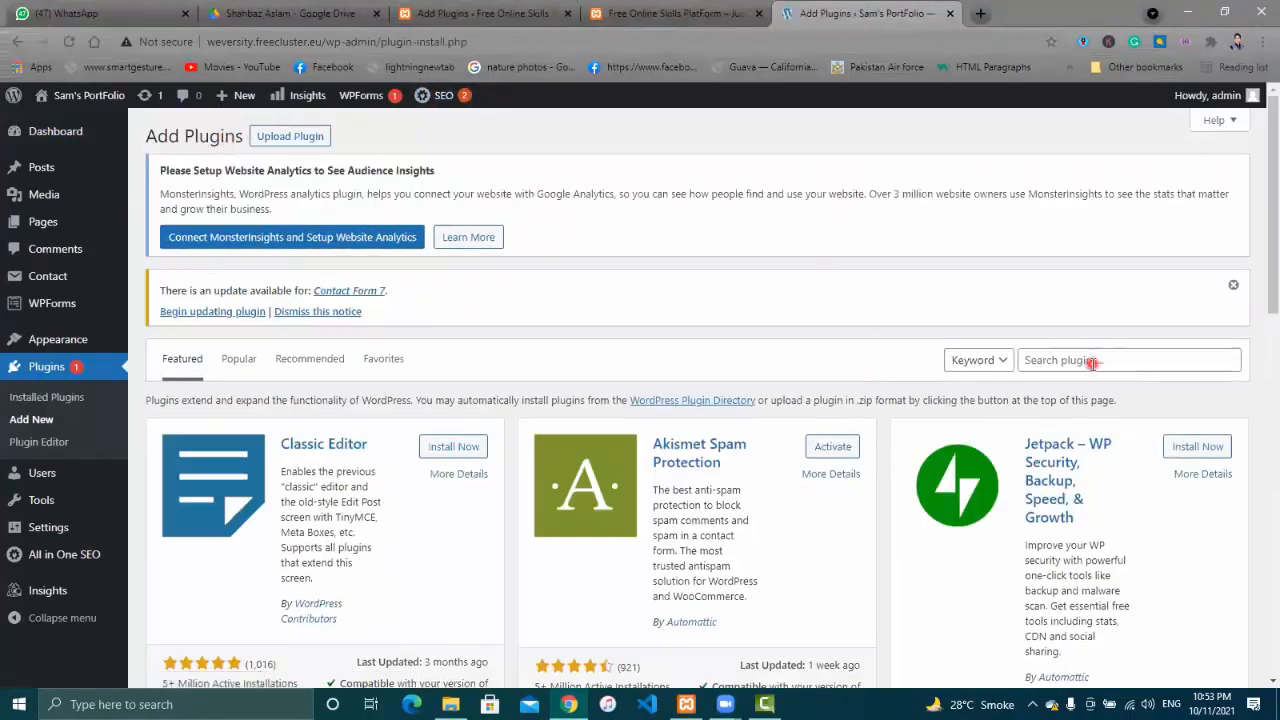
click(1092, 361)
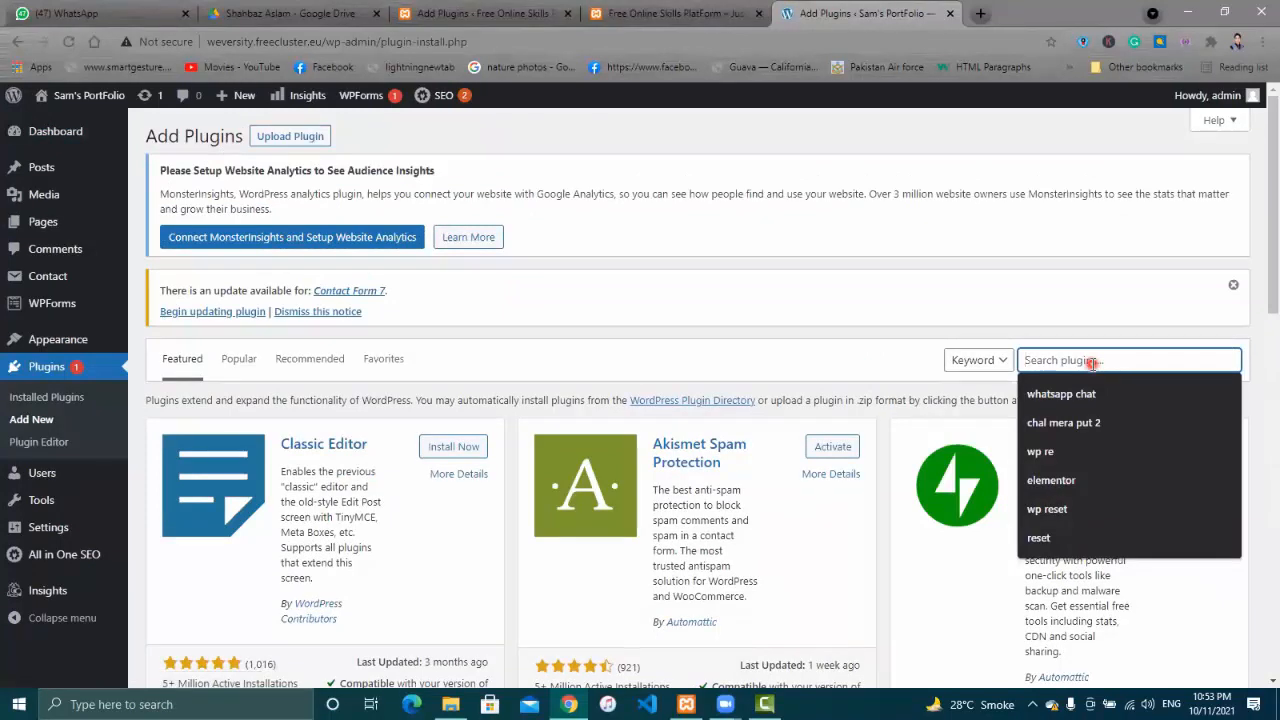
text(w)
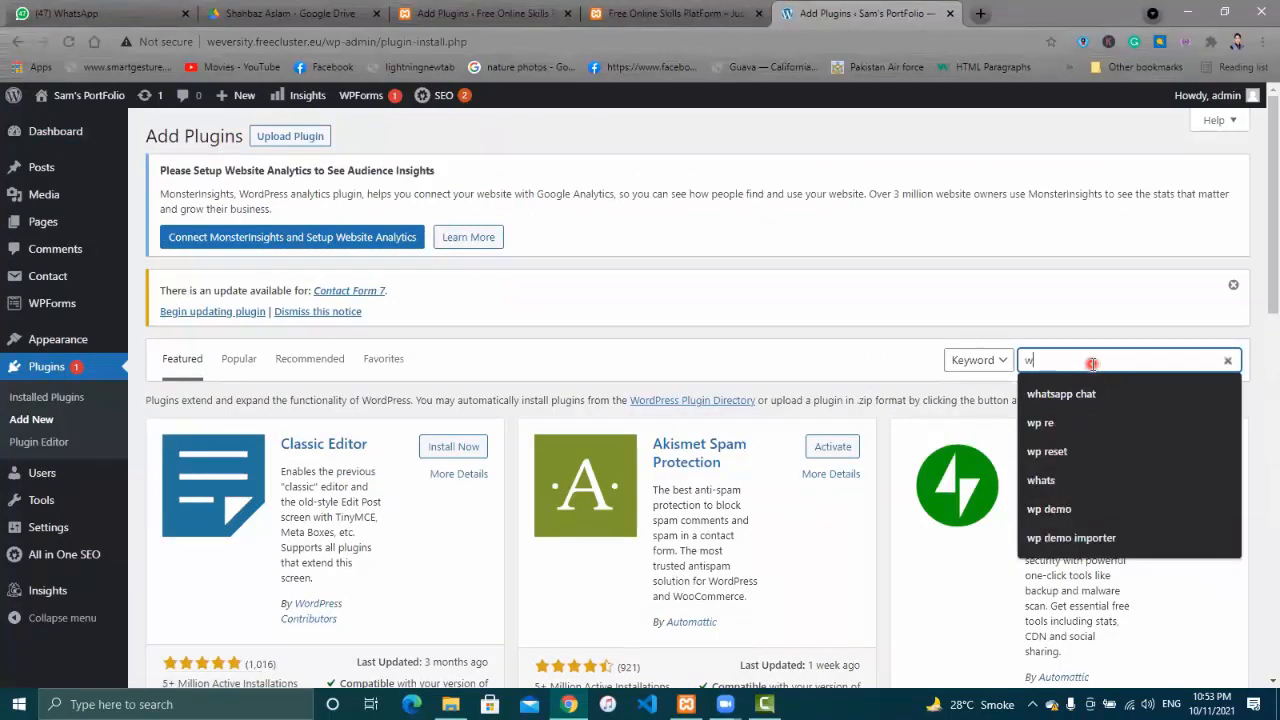
text(hats)
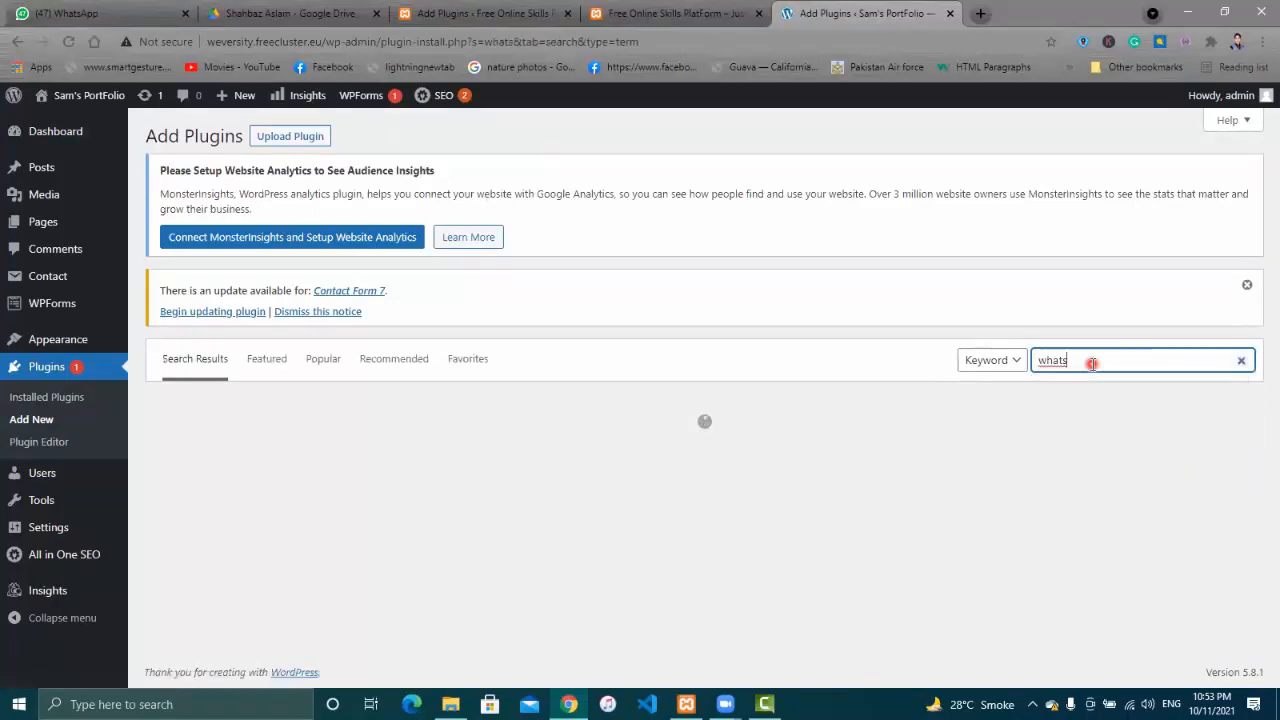
text(app chat)
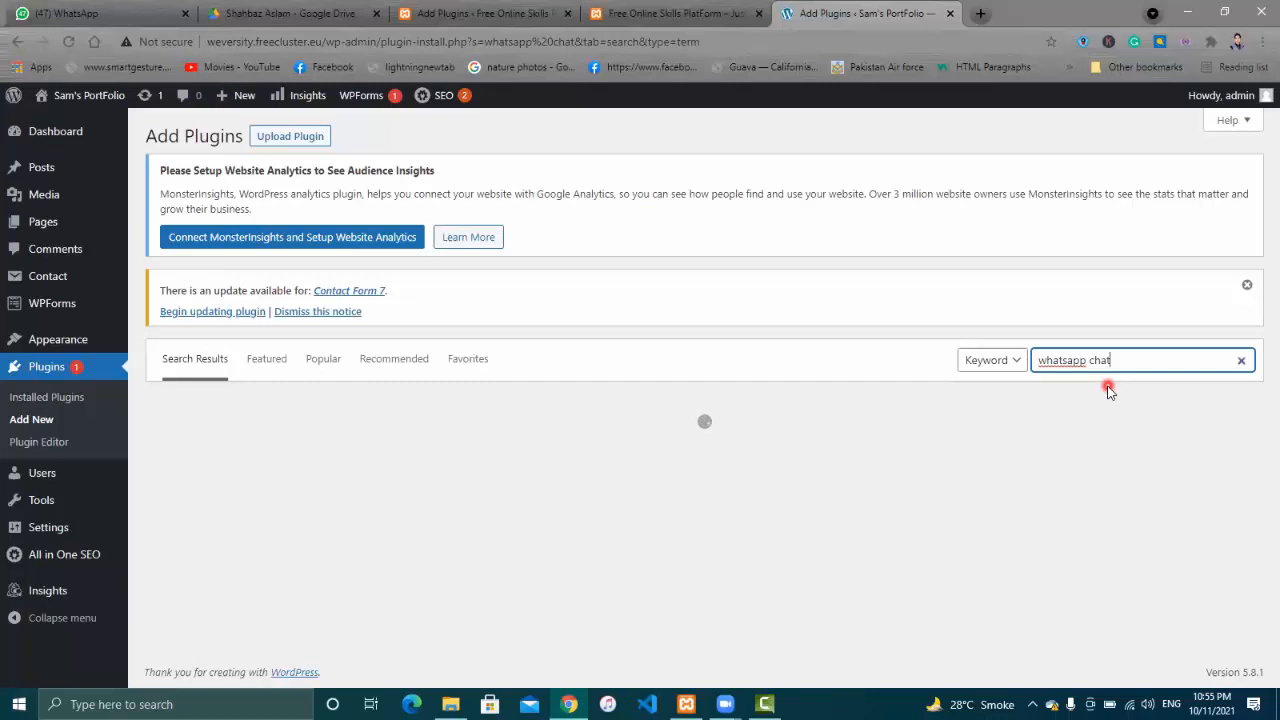
Replace the plugin search term with "chat"
key(BackSpace)
key(BackSpace)
key(BackSpace)
key(BackSpace)
key(BackSpace)
key(BackSpace)
key(BackSpace)
key(BackSpace)
key(BackSpace)
key(BackSpace)
key(BackSpace)
key(BackSpace)
key(BackSpace)
text(chal mera put 2)
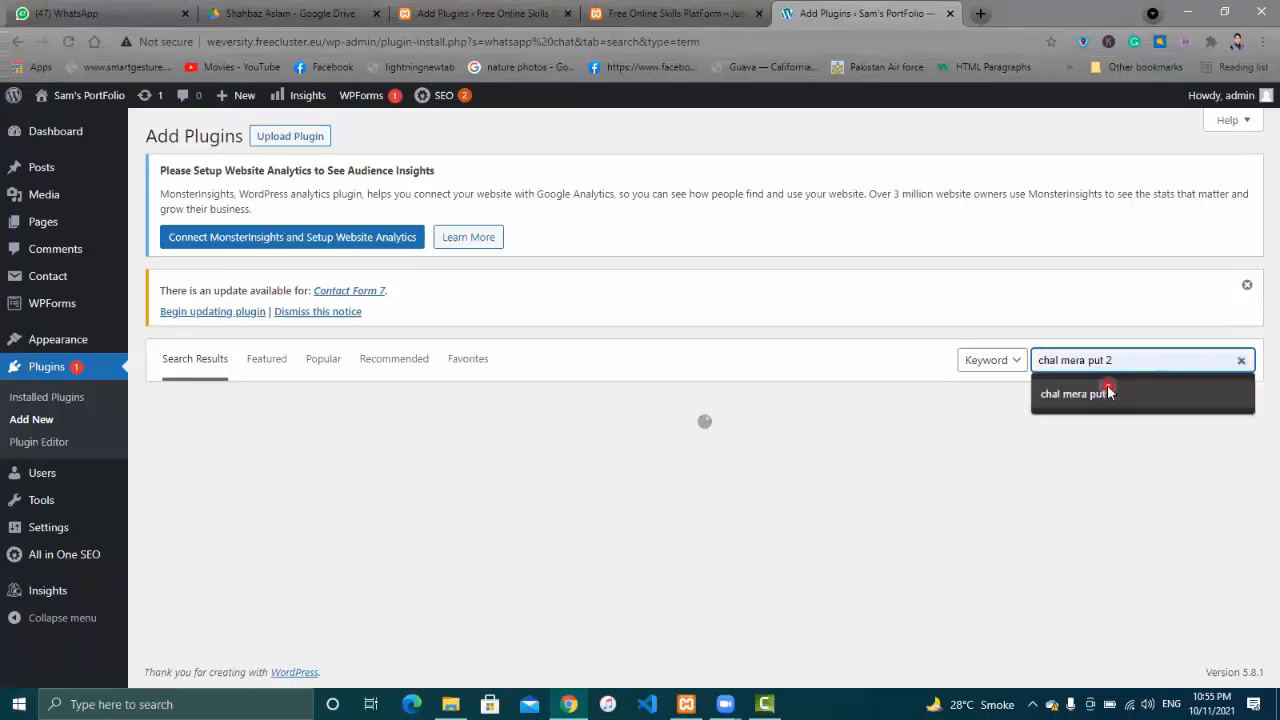
text(t)
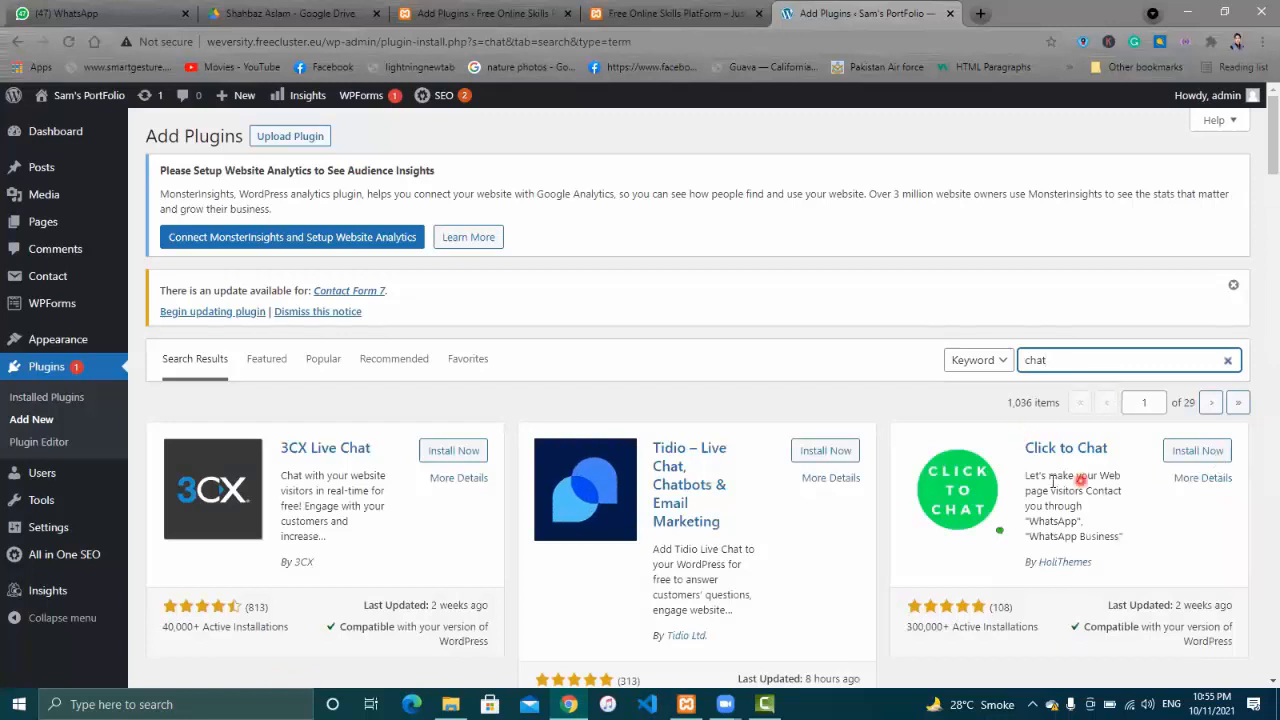
Install and activate the Click to Chat plugin
click(1210, 452)
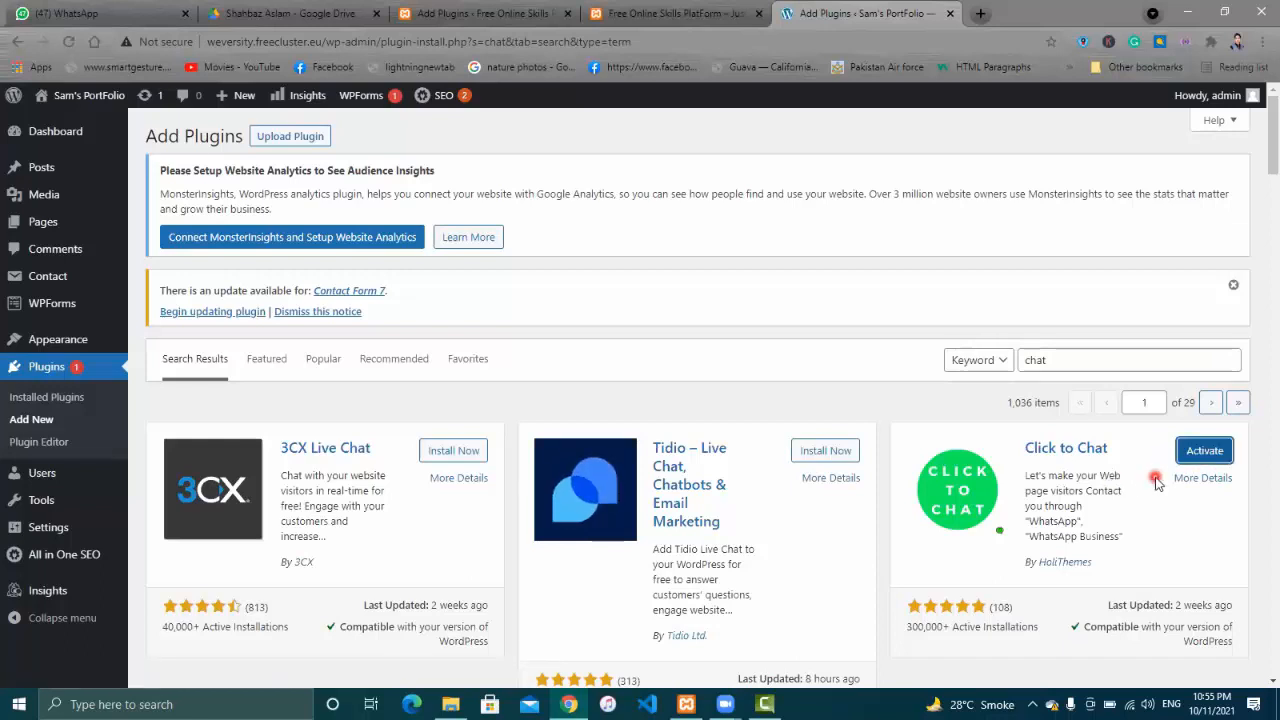
click(1216, 454)
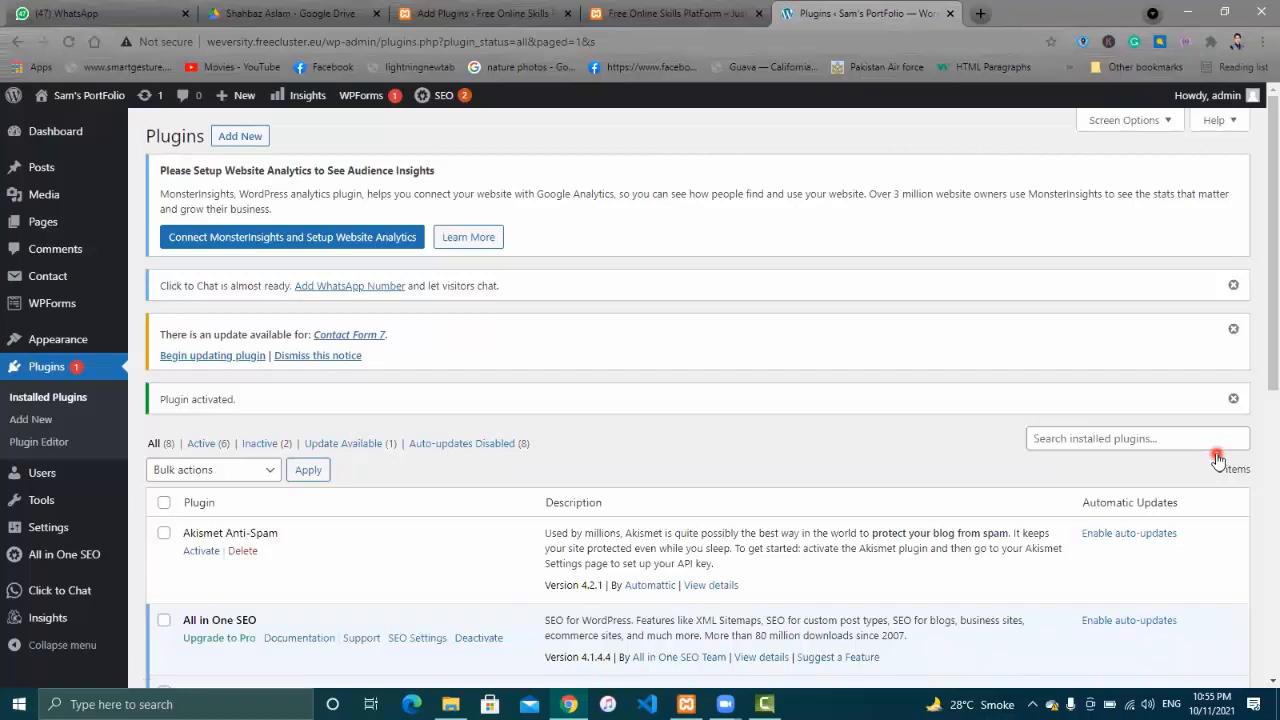
Open the hosted portfolio site in a new browser tab and check its home page for the chat button
mouse_move(64, 106)
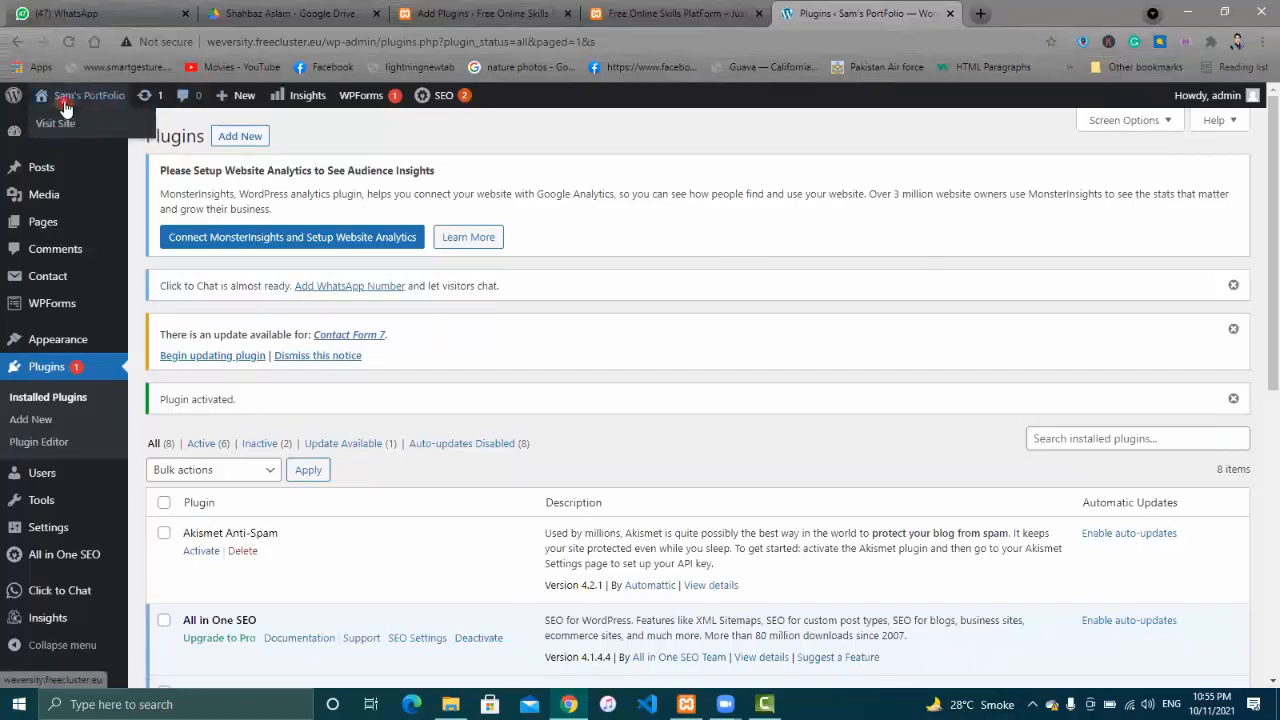
right_click(62, 124)
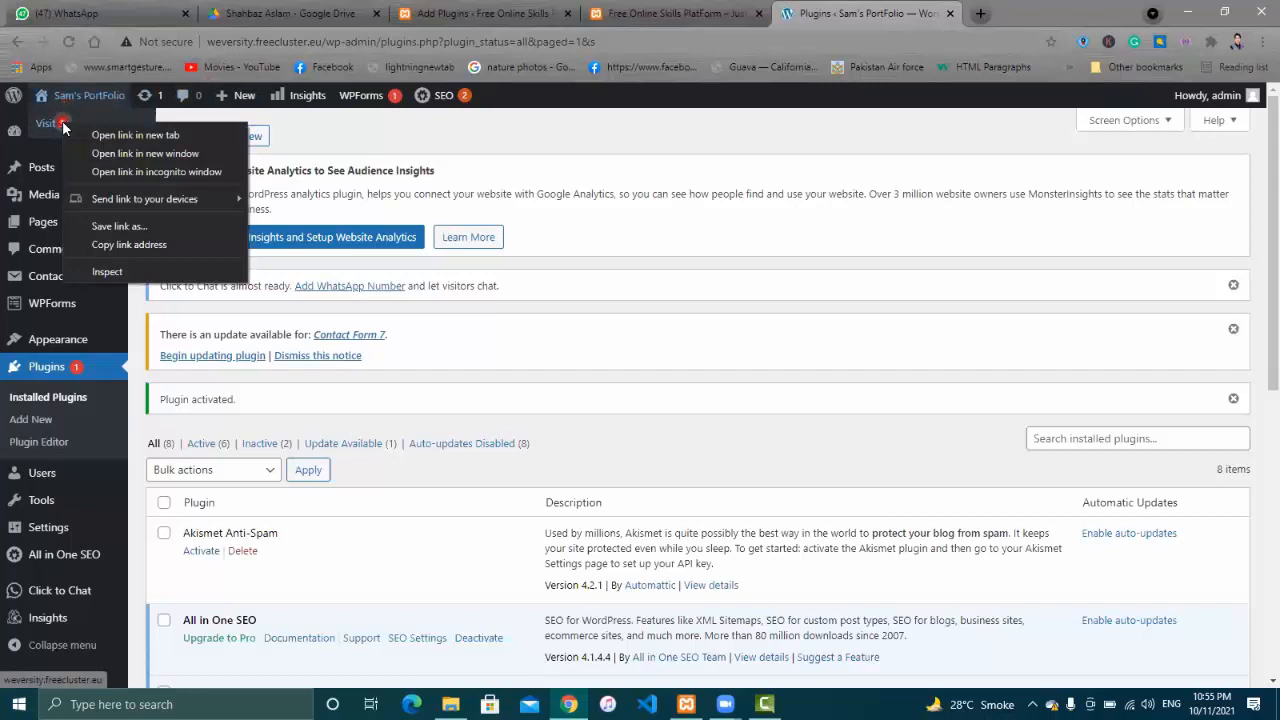
click(104, 134)
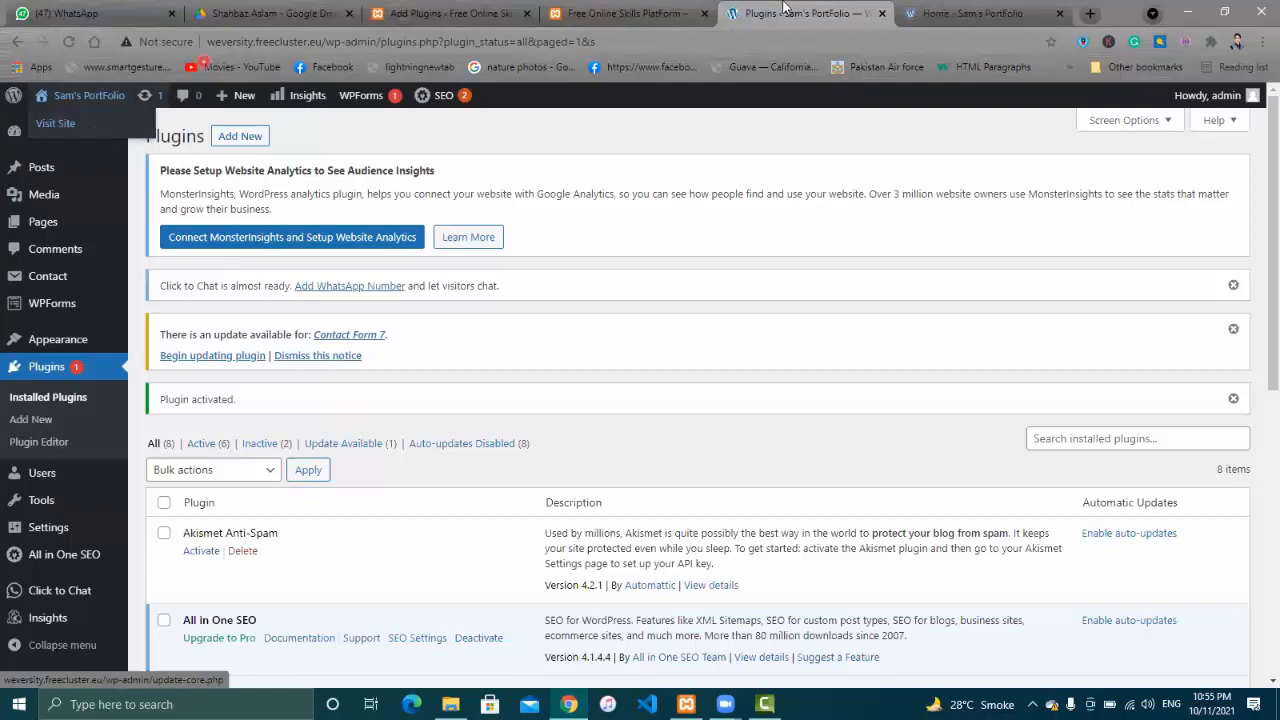
click(938, 10)
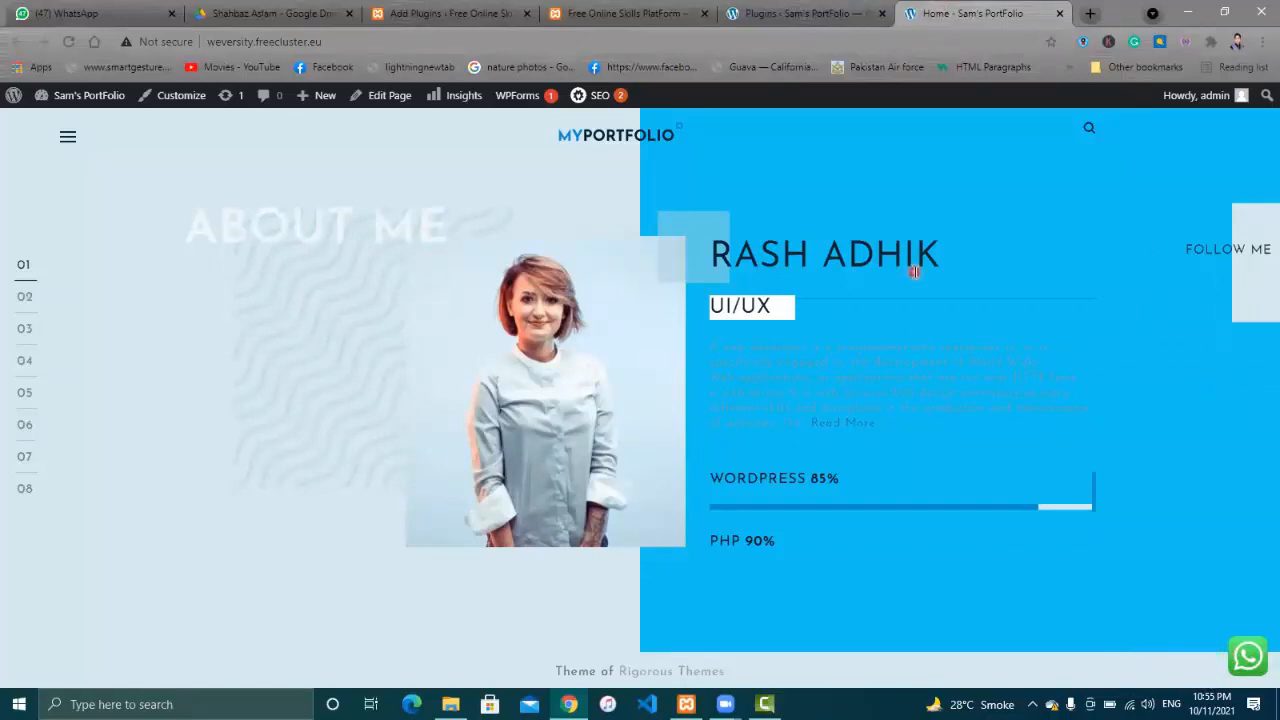
Return to the hosted site's admin, open the Add Plugins page and search for "facebook chat"
click(780, 10)
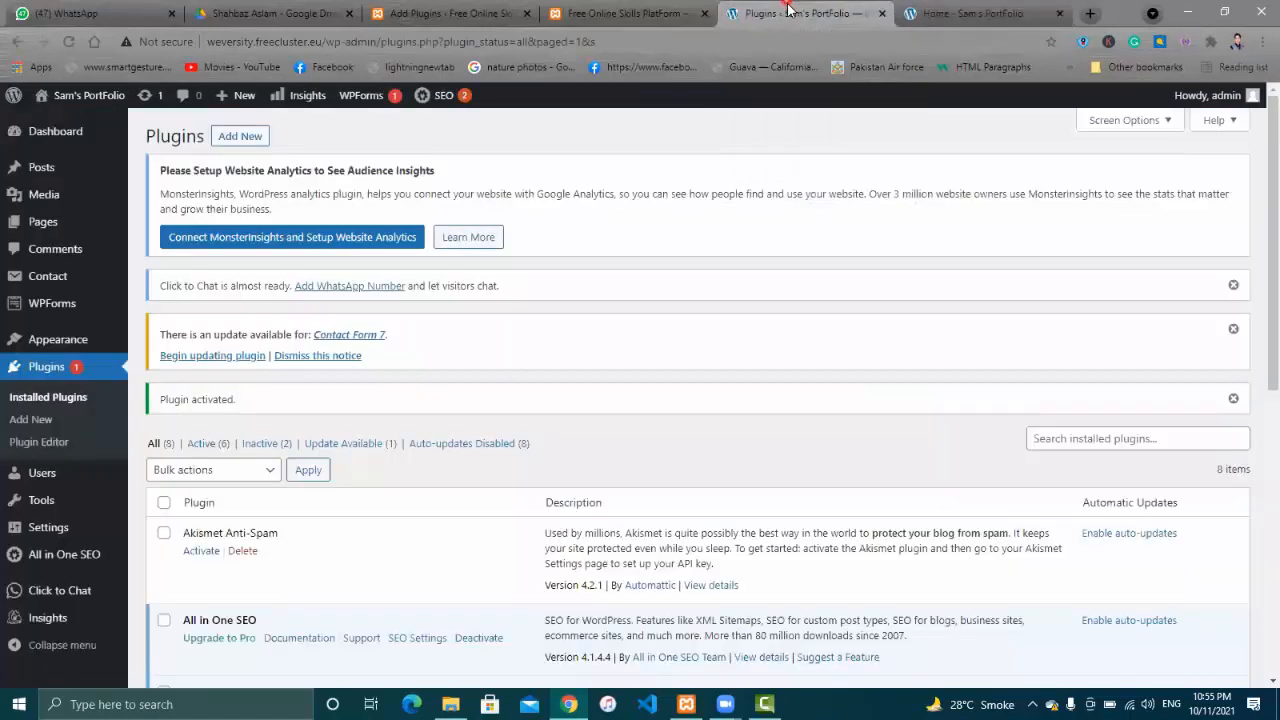
click(44, 421)
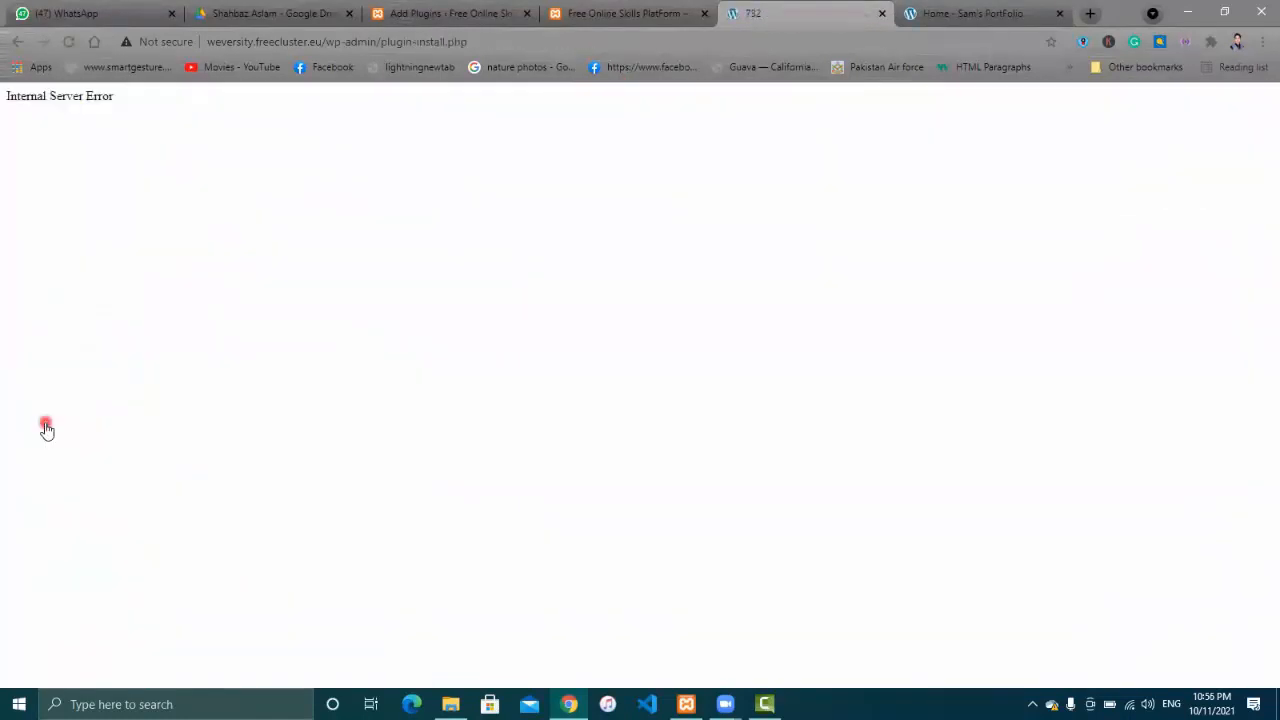
click(16, 43)
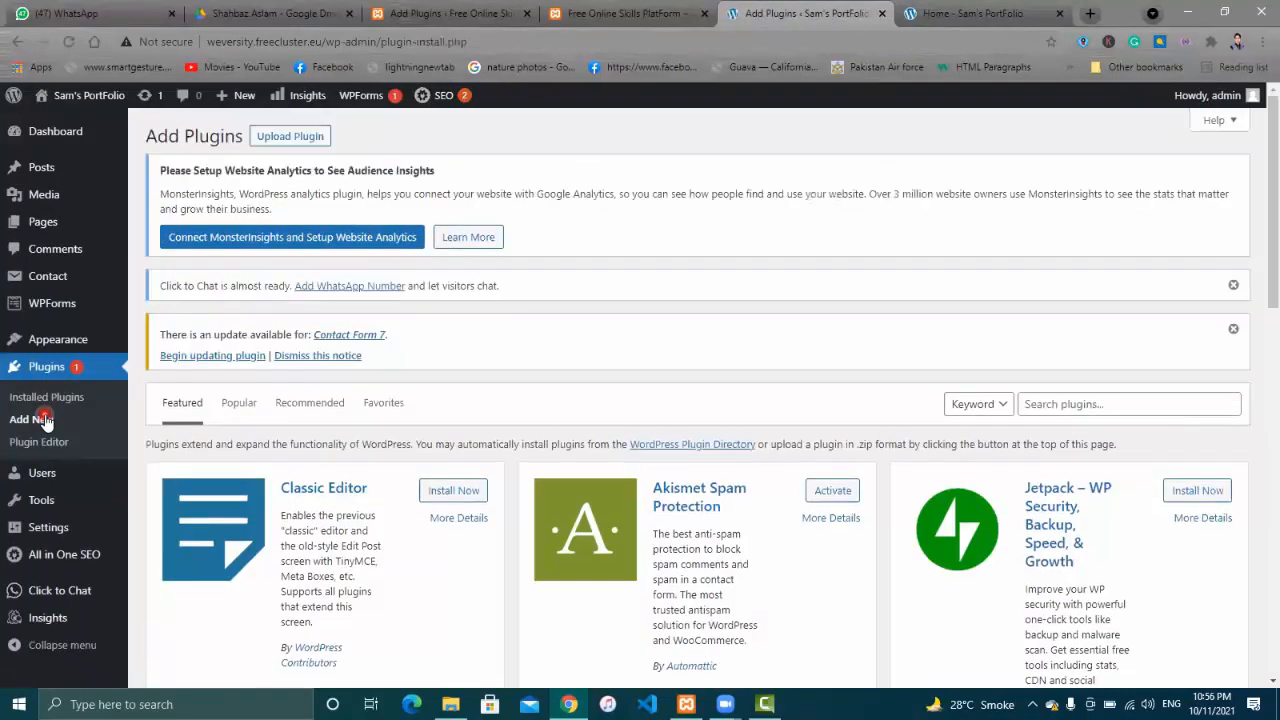
click(1112, 409)
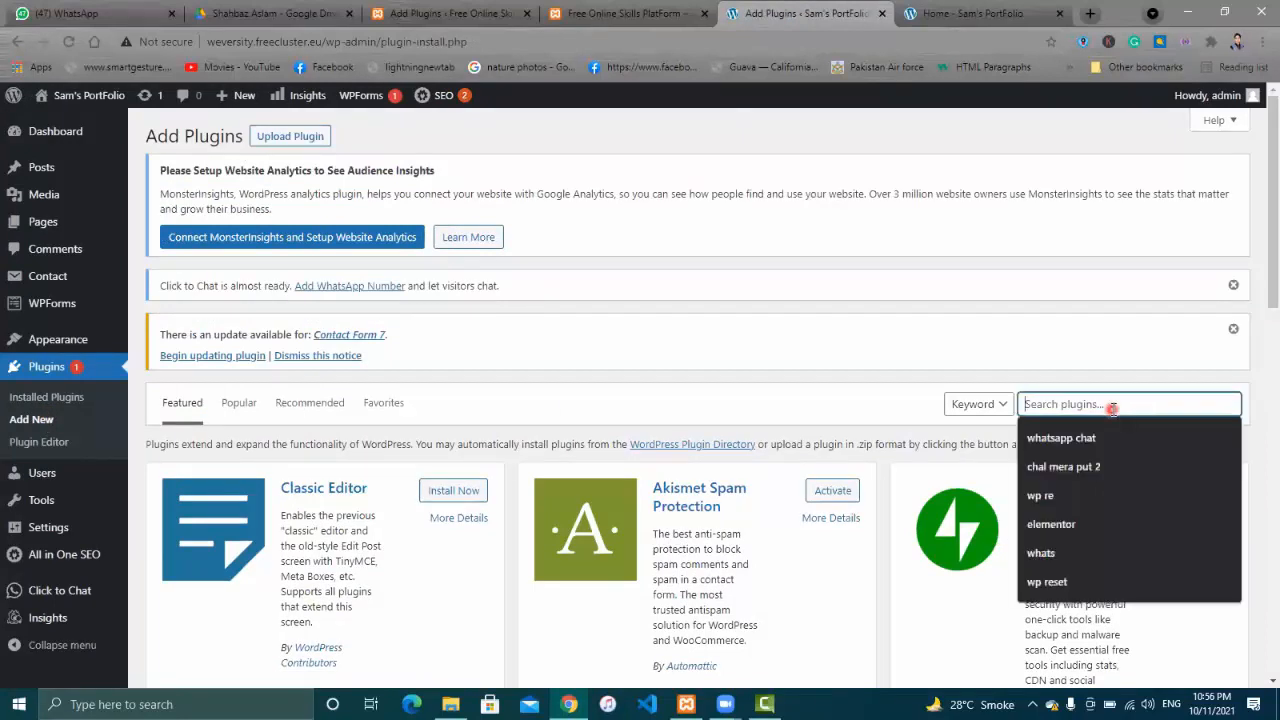
text(faceboo)
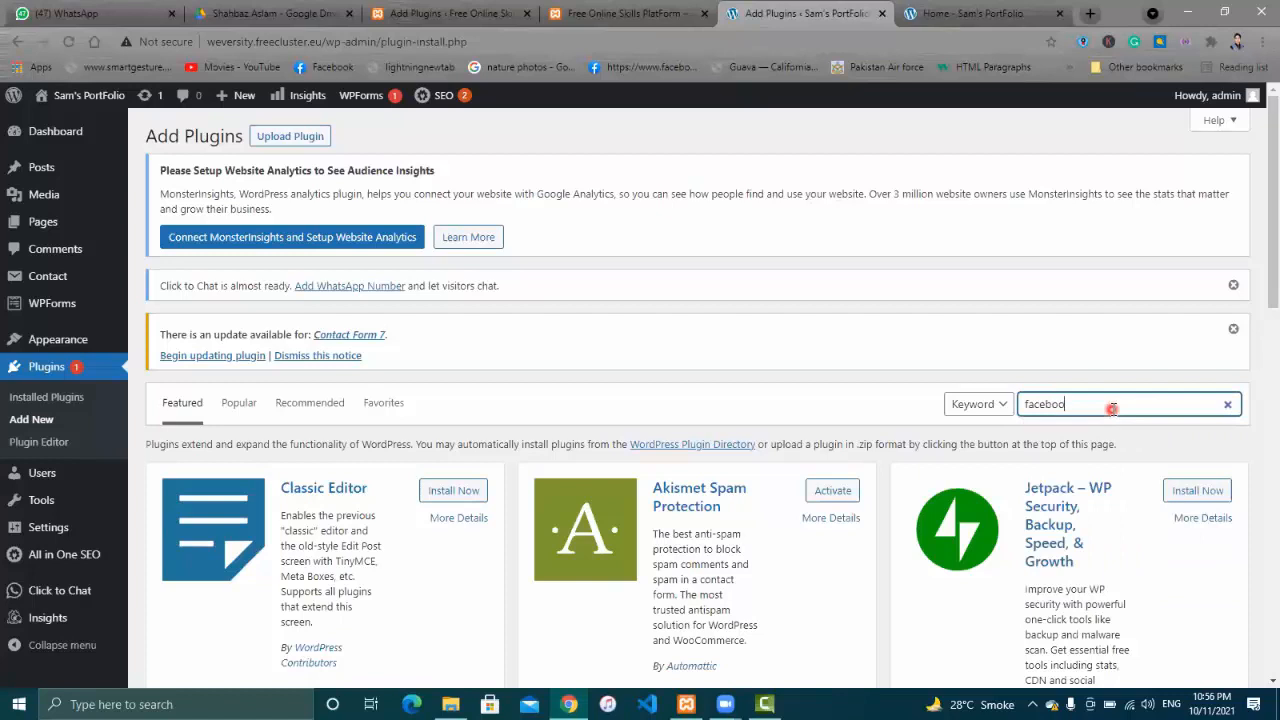
text(k chat)
key(Return)
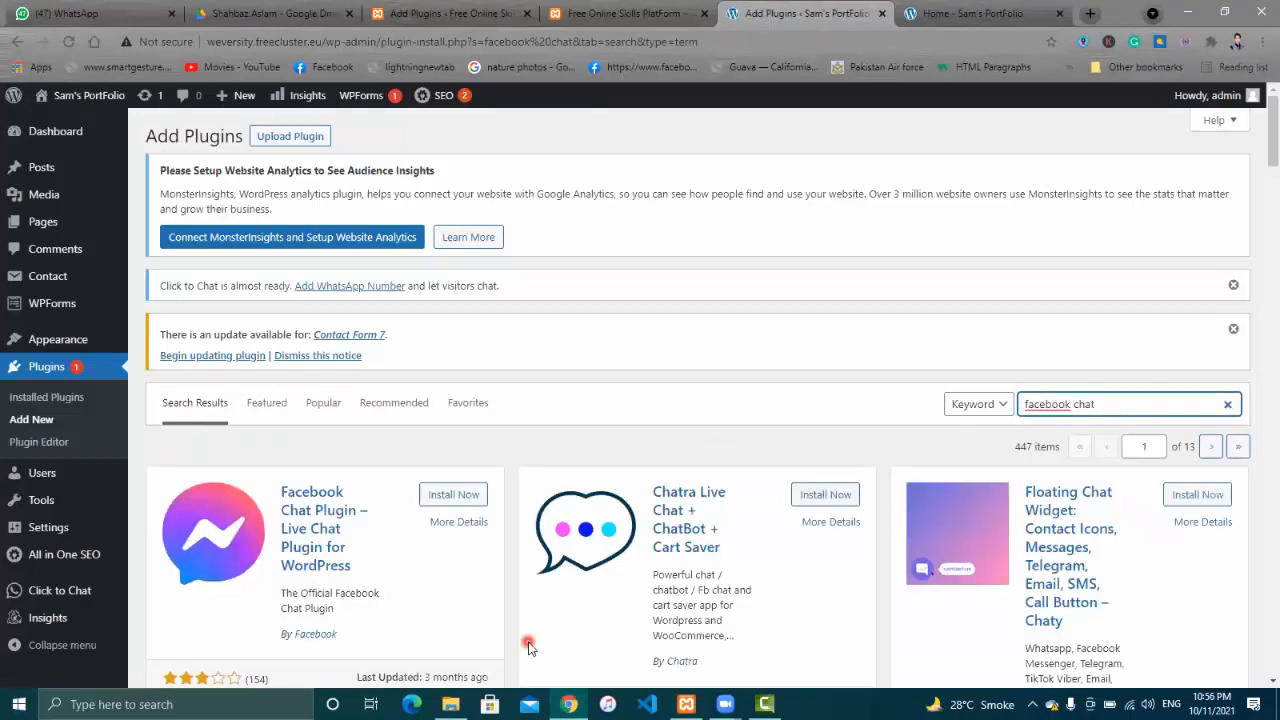
Install and activate the Facebook Chat Plugin – Live Chat Plugin for WordPress
click(453, 495)
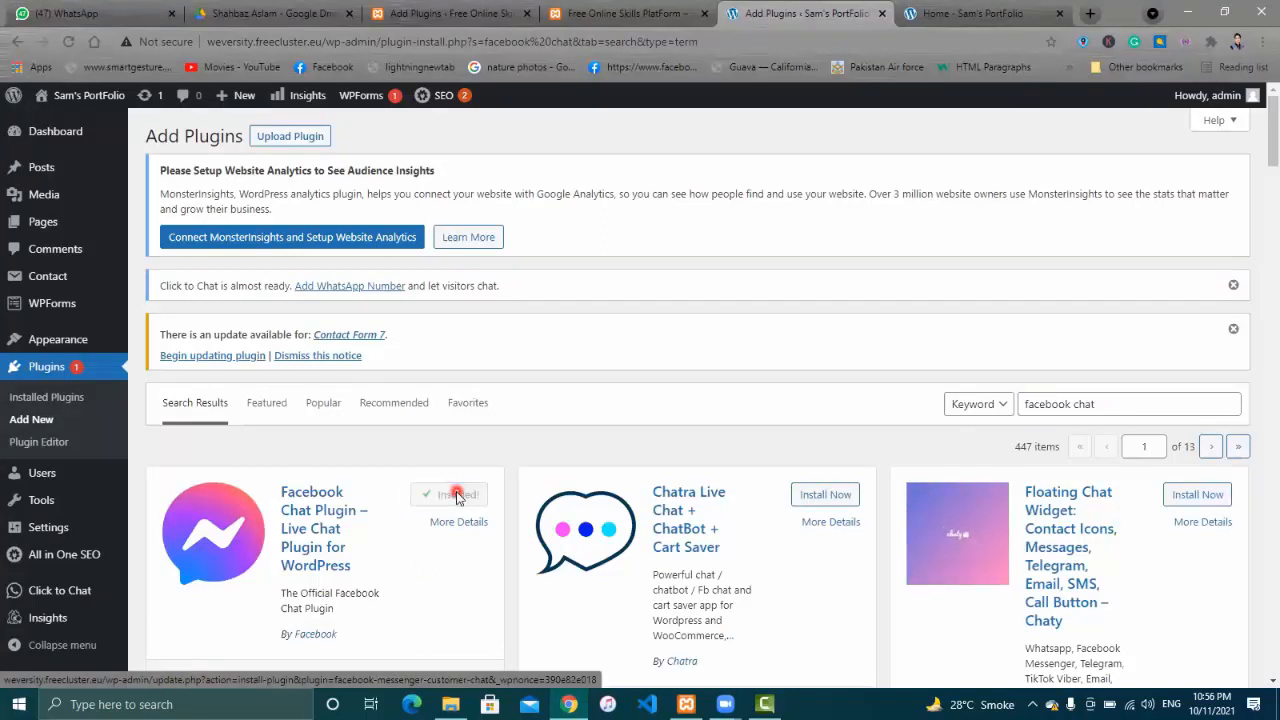
click(455, 495)
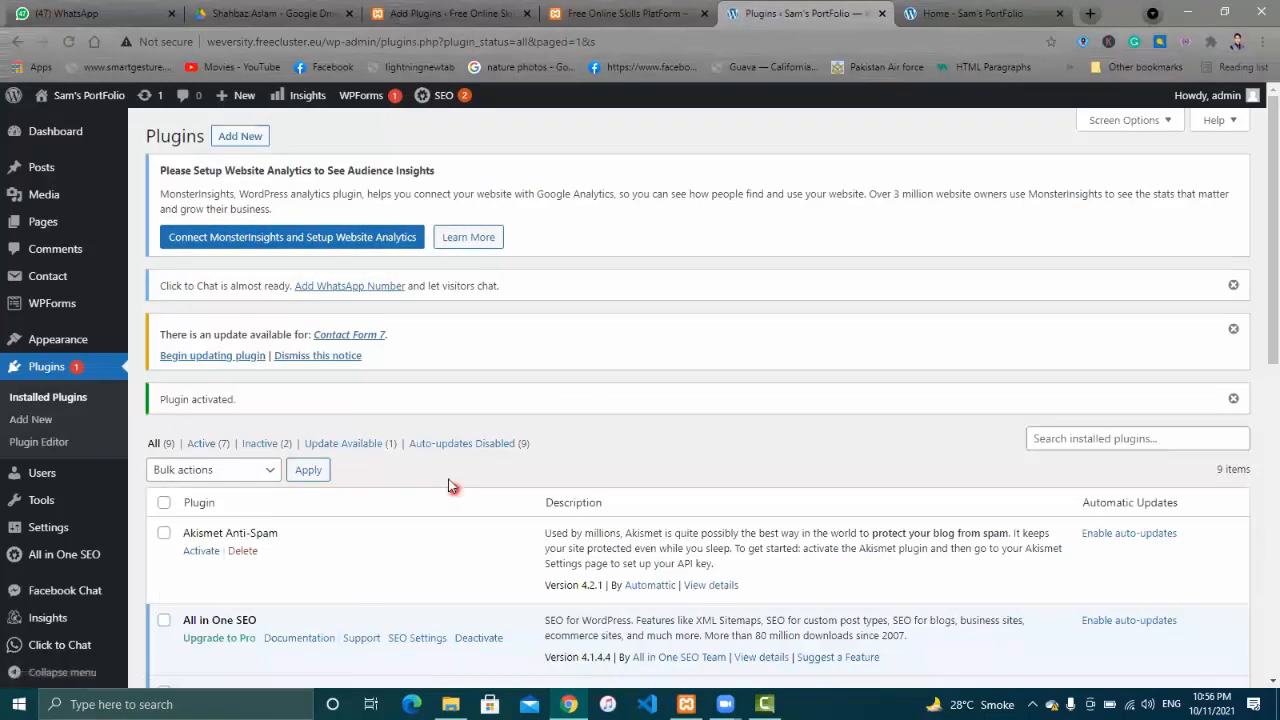
Reload the portfolio home page and look through its sections for the Facebook chat button
click(926, 12)
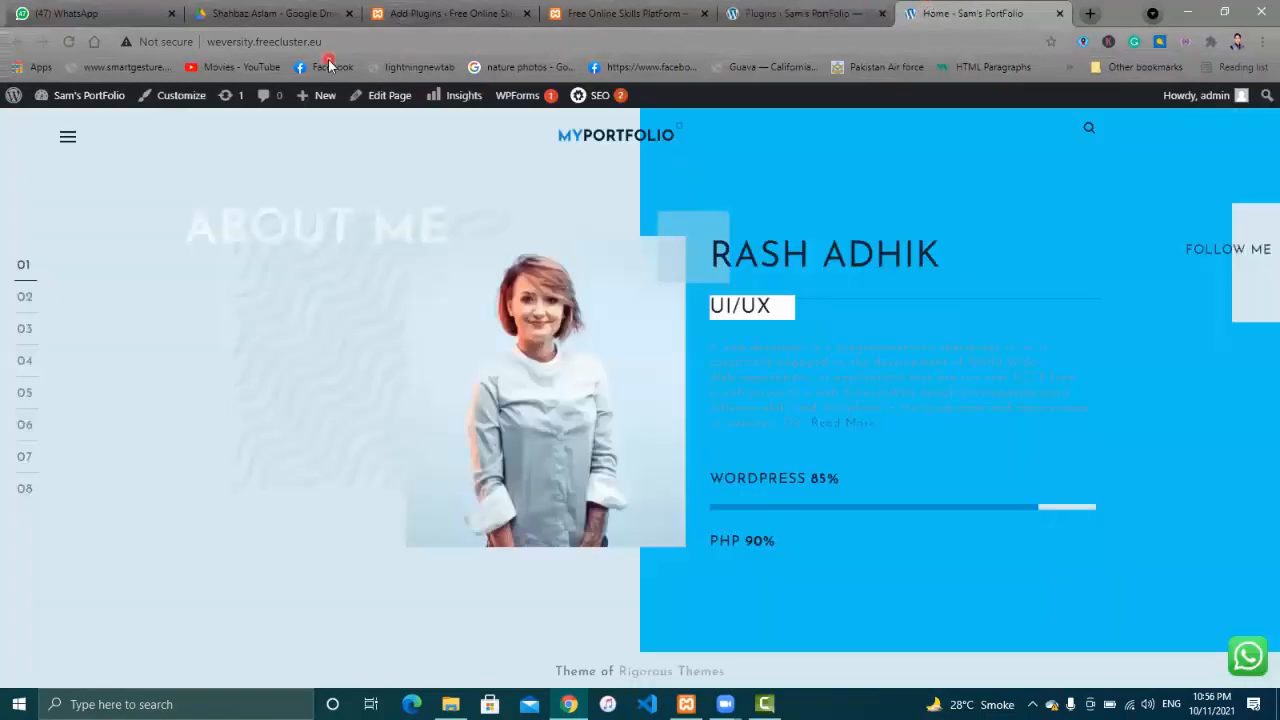
click(63, 37)
scroll(1238, 513, down, 1)
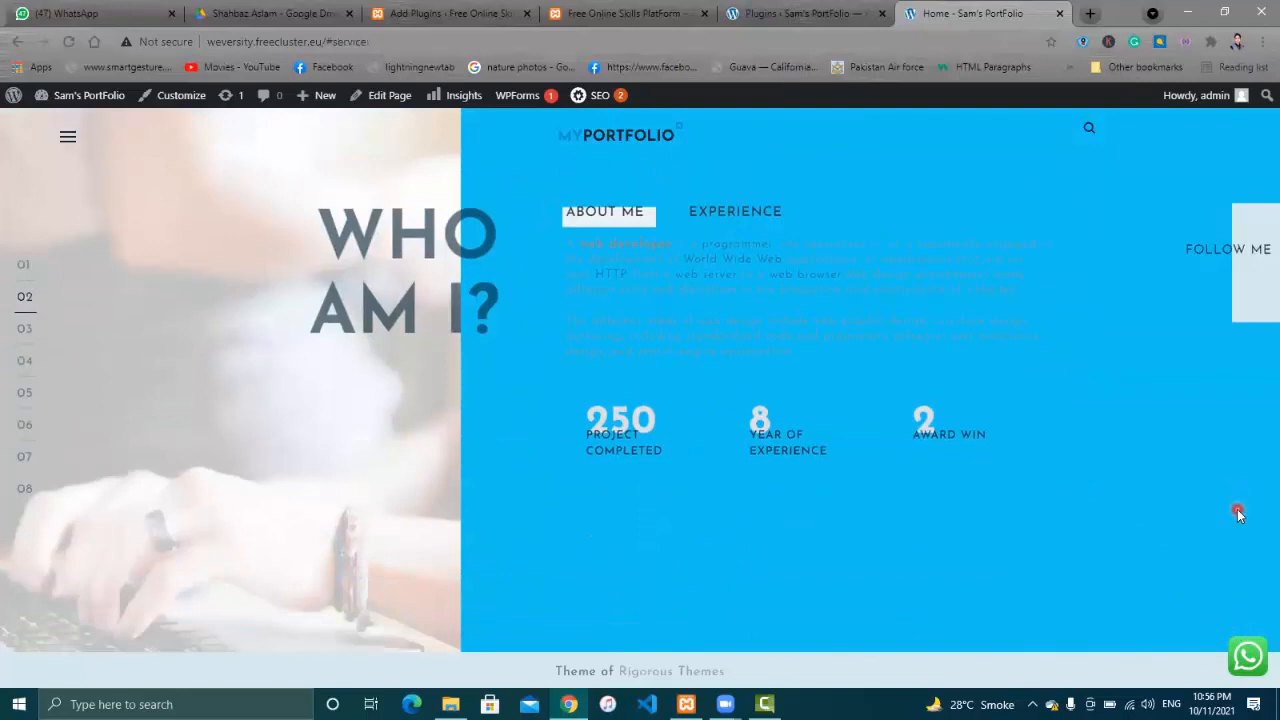
scroll(1238, 513, down, 1)
scroll(1238, 513, up, 1)
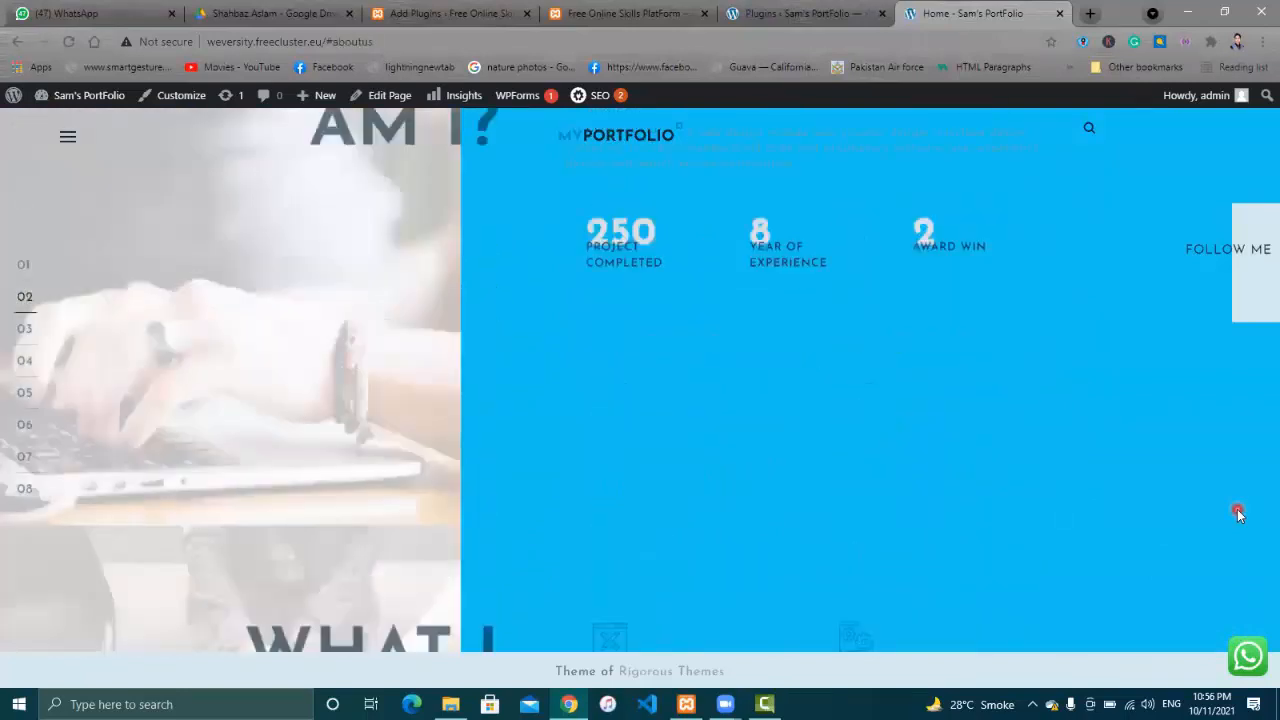
scroll(1238, 513, up, 1)
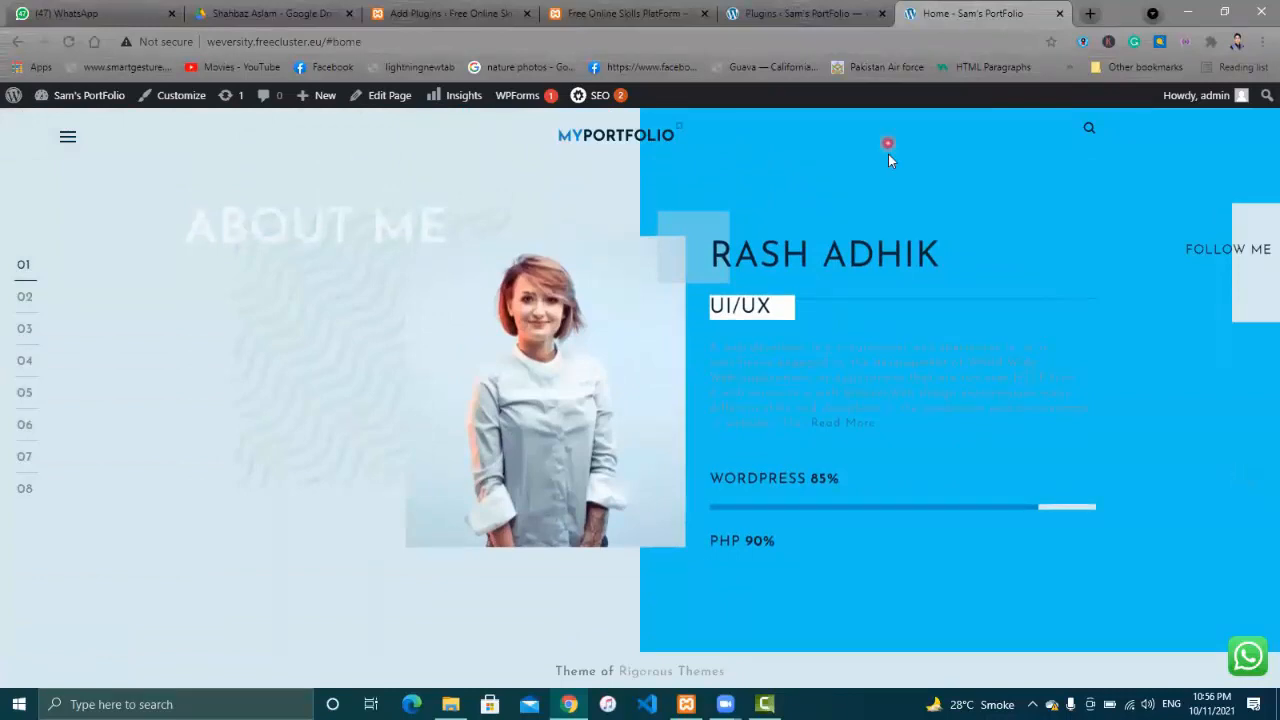
Open the Facebook Chat Plugin's settings page from the installed plugins list, reloading it if it does not load
click(775, 8)
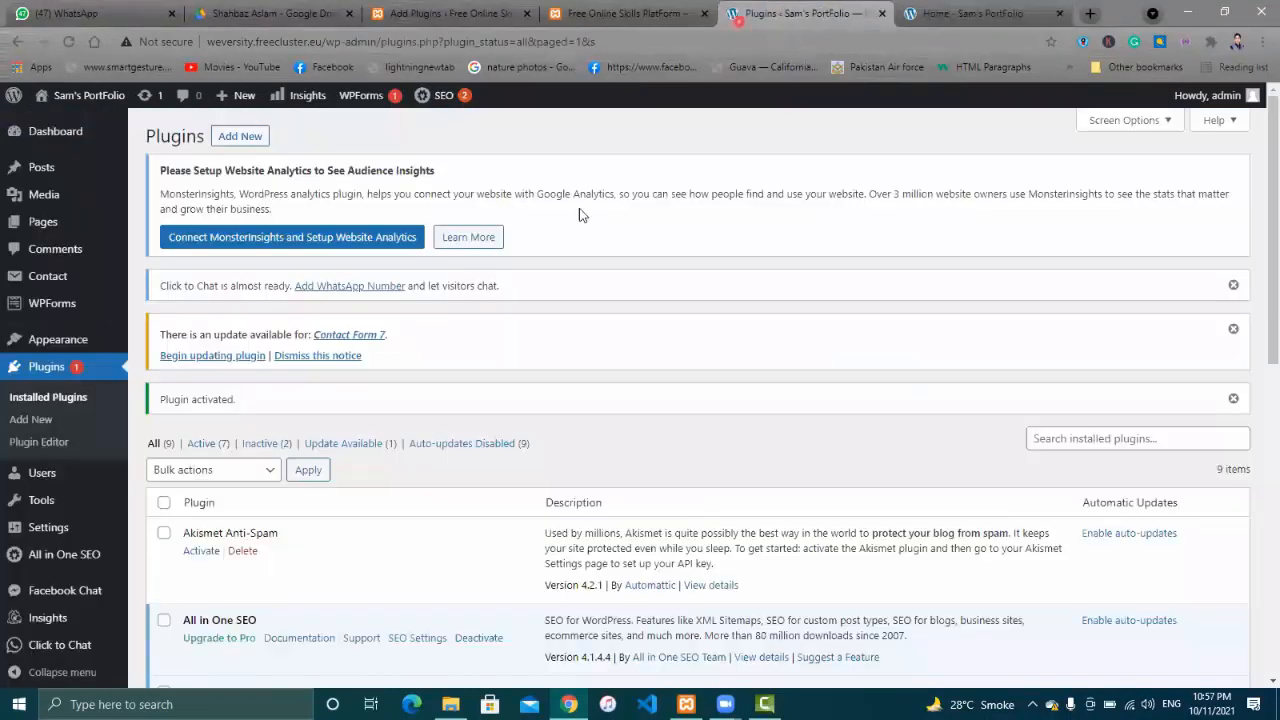
drag(1272, 223, 1260, 445)
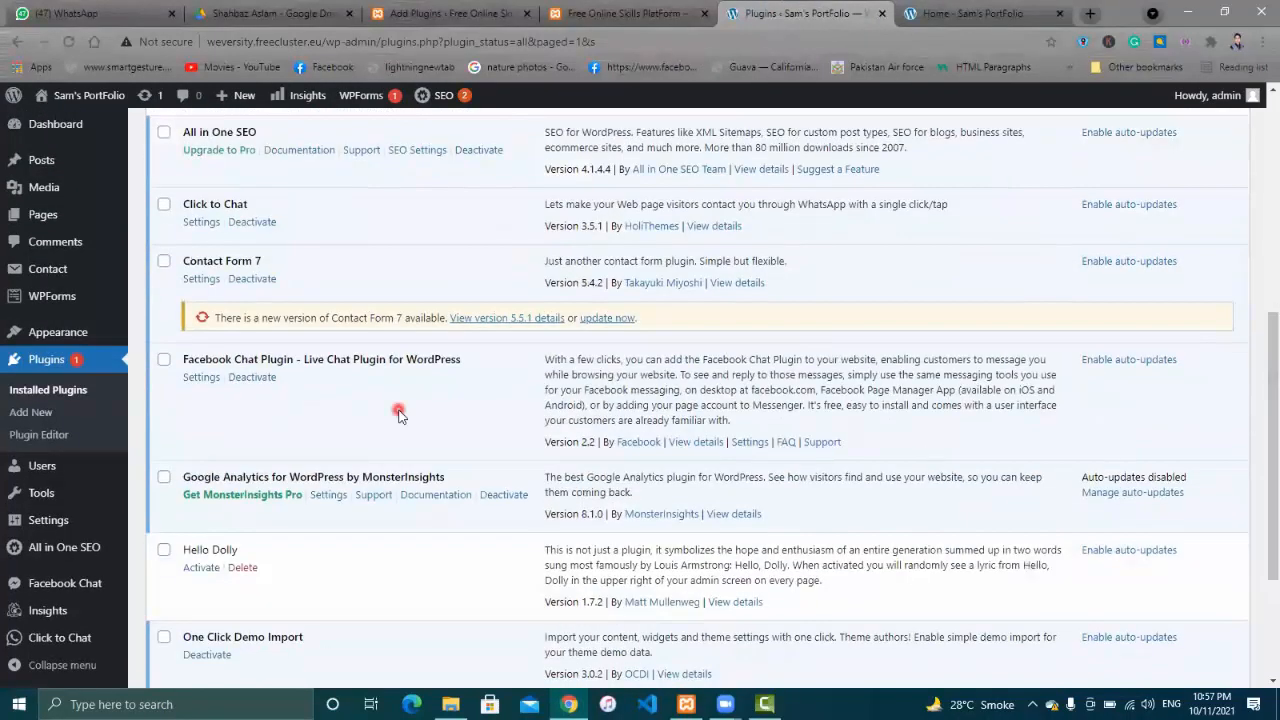
click(203, 379)
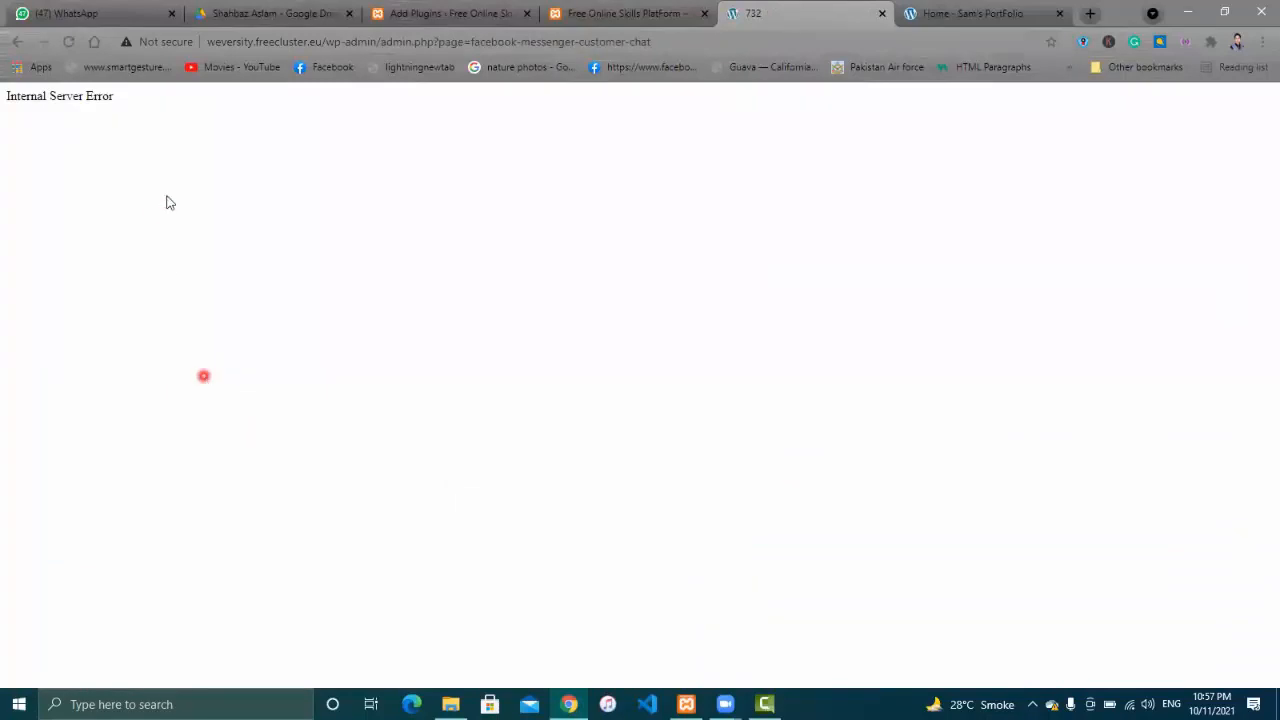
click(70, 42)
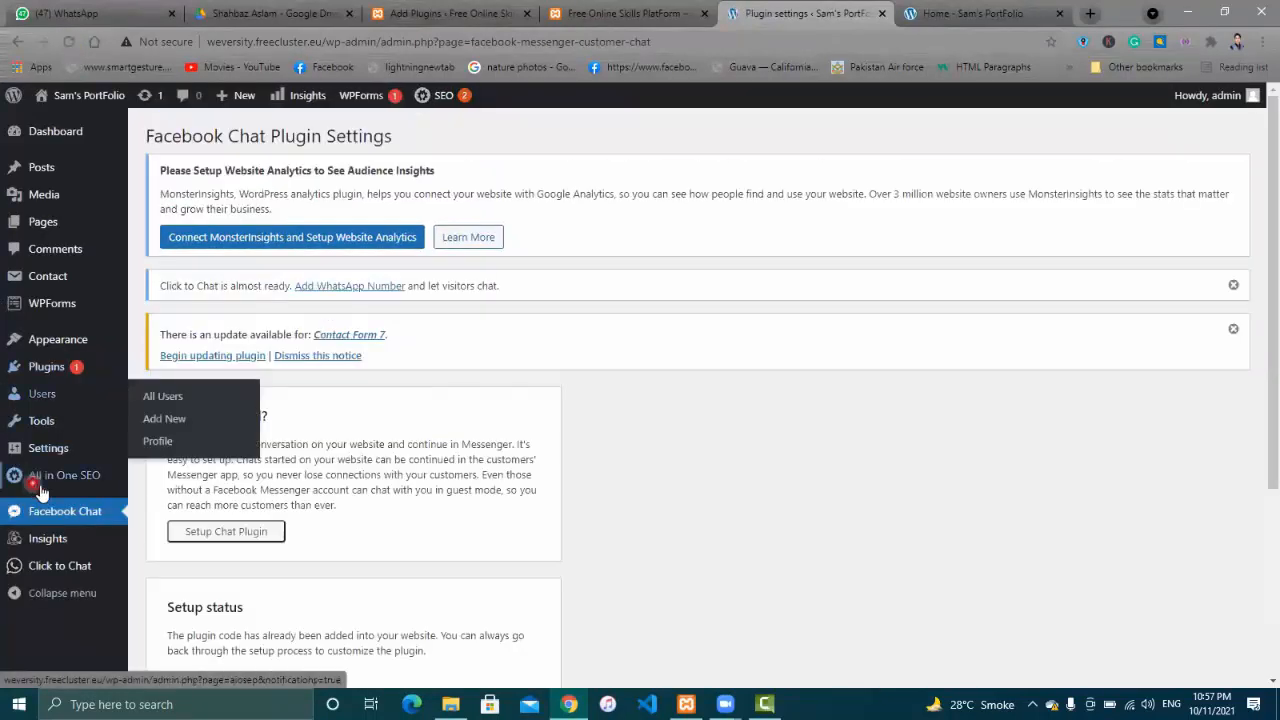
Refresh the portfolio home page to check again for the Facebook chat button
click(940, 11)
click(64, 41)
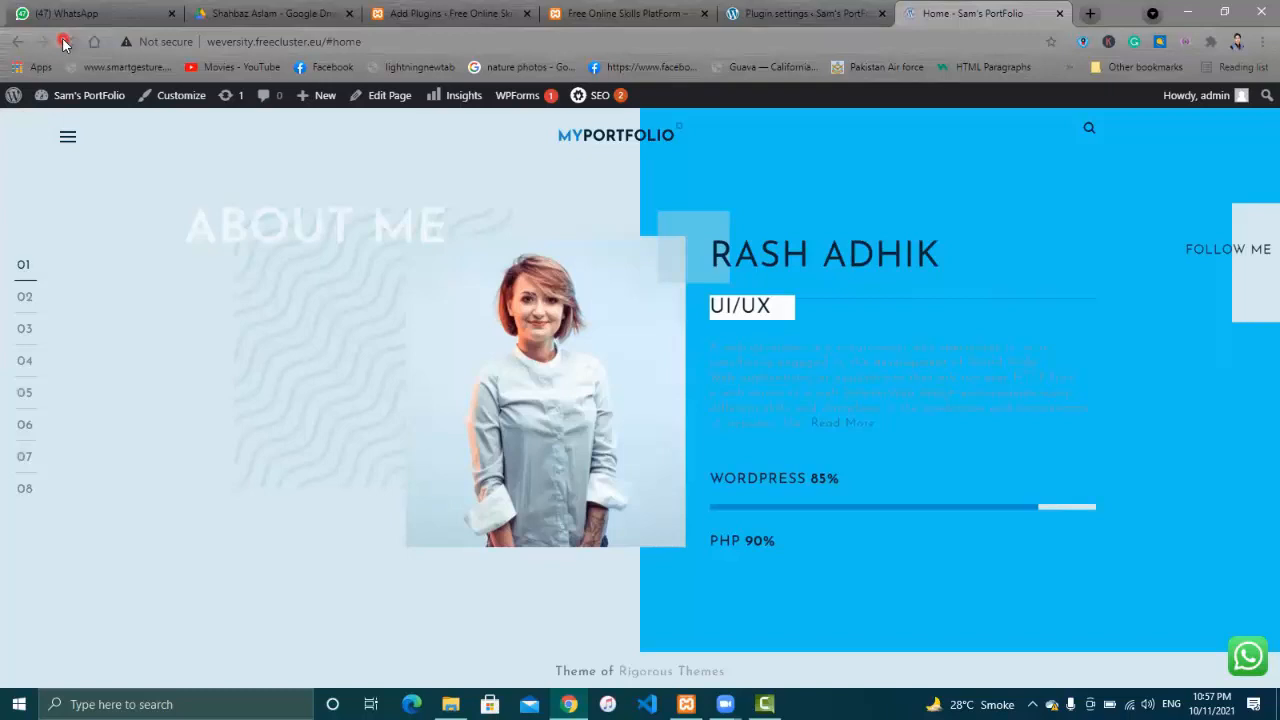
click(62, 42)
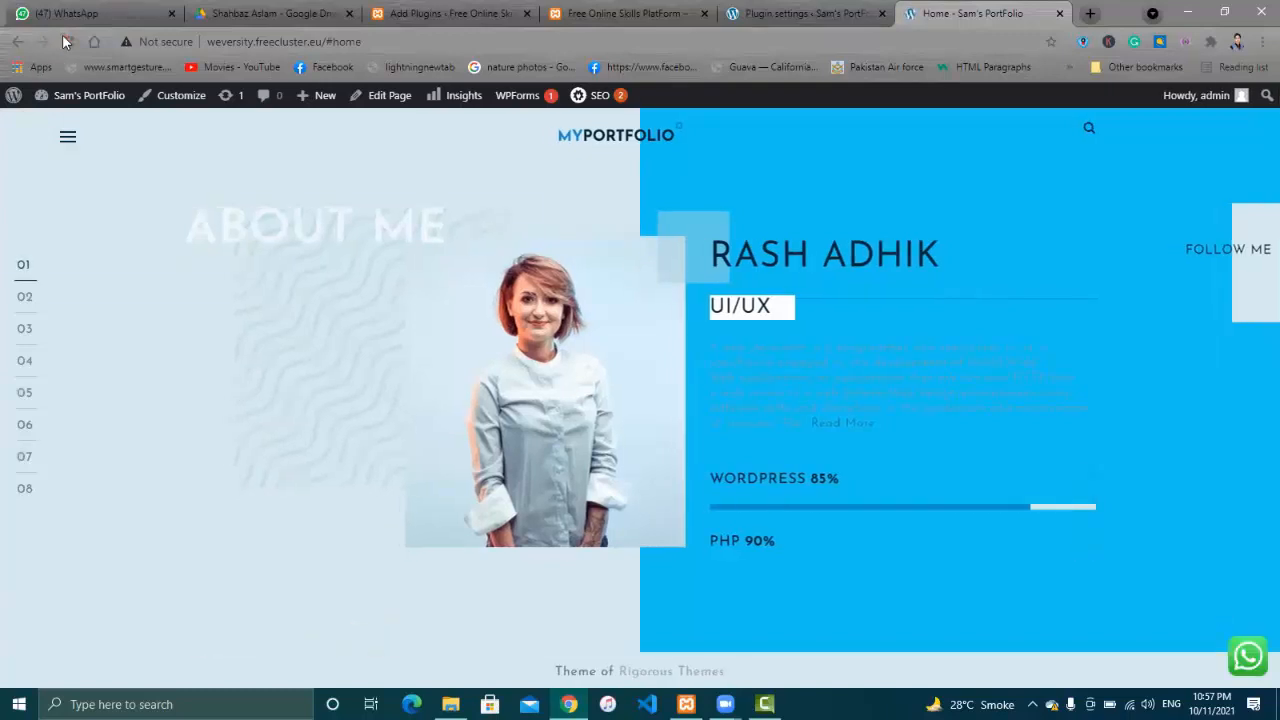
Go back to the Facebook Chat Plugin Settings page, review its options and launch the chat plugin setup
click(763, 7)
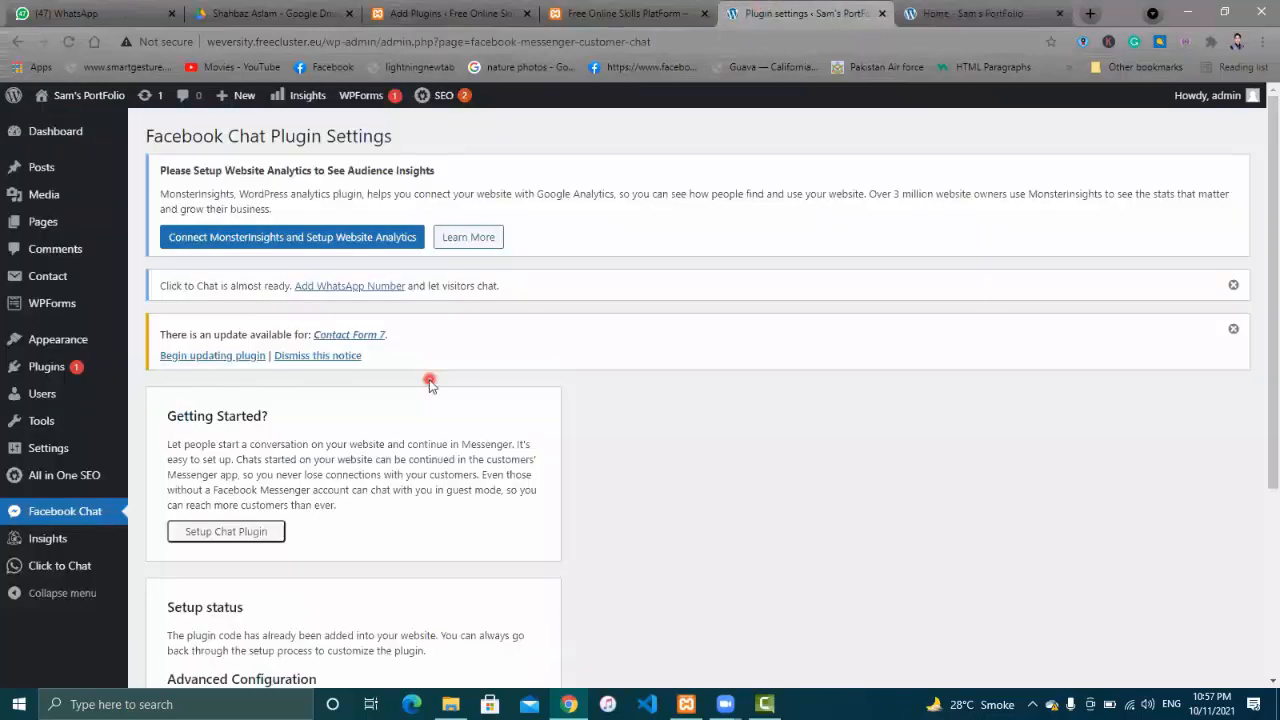
drag(1258, 257, 1254, 446)
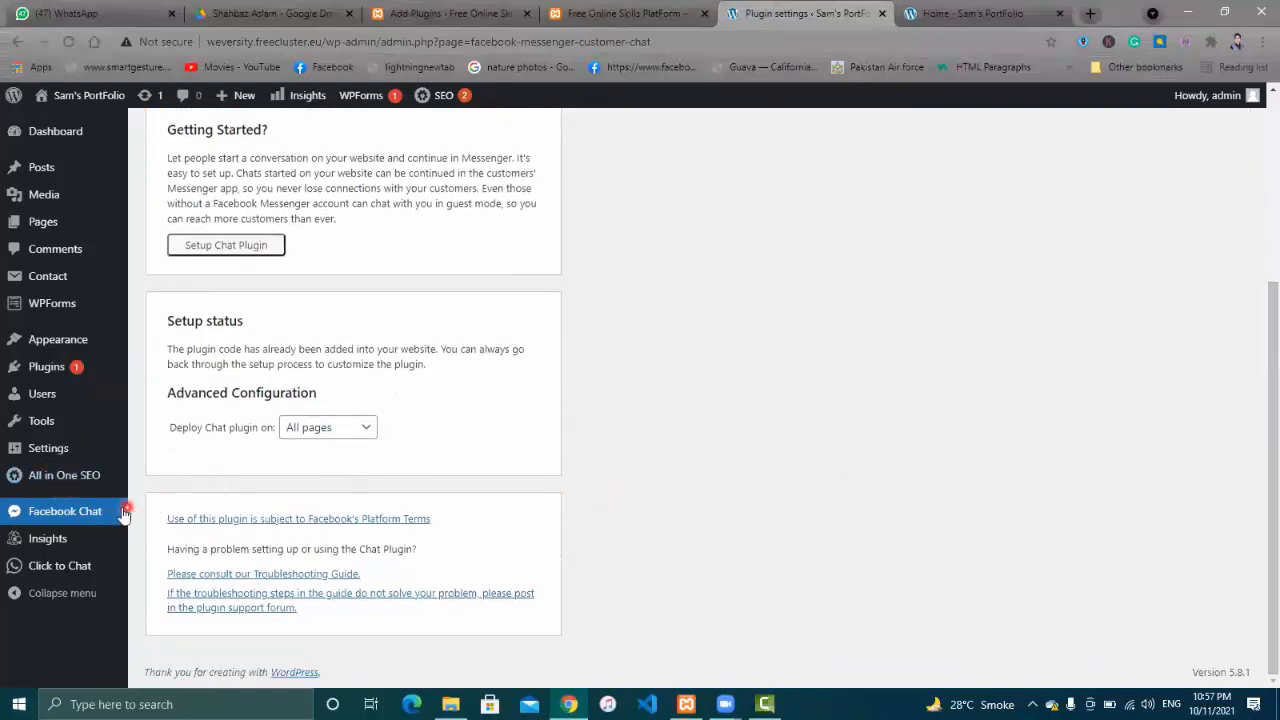
drag(1257, 397, 1258, 233)
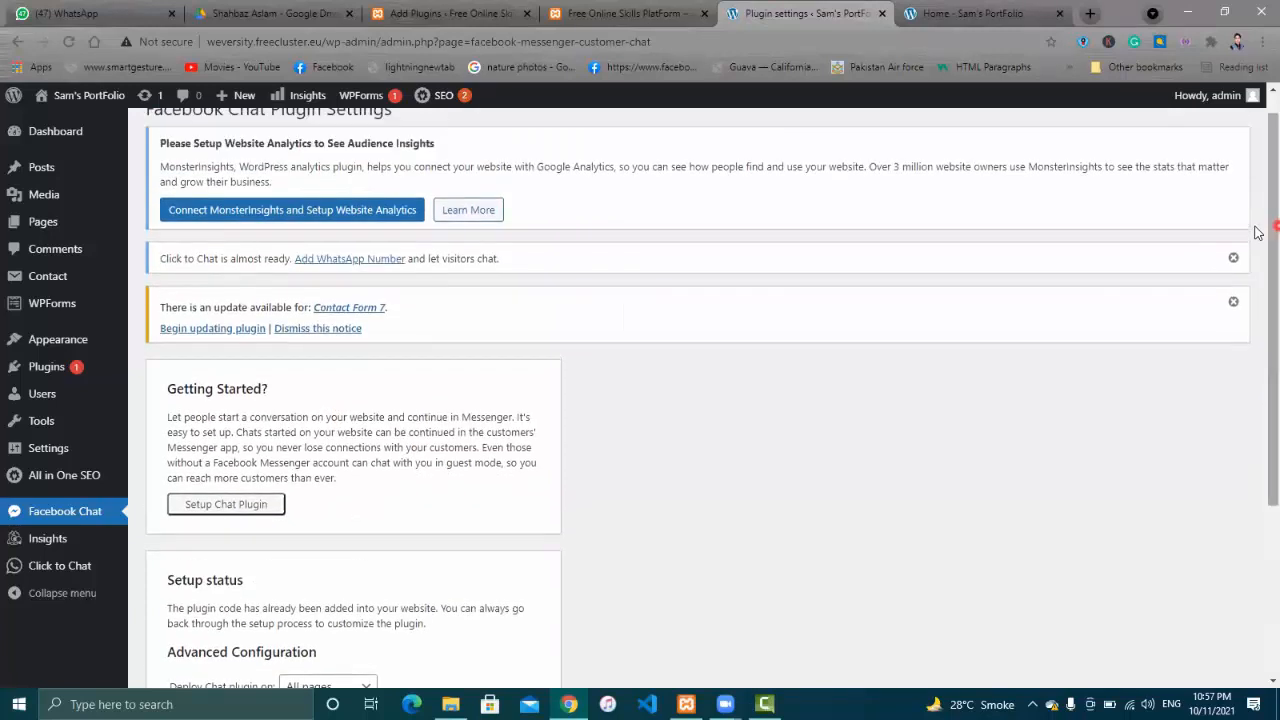
click(261, 506)
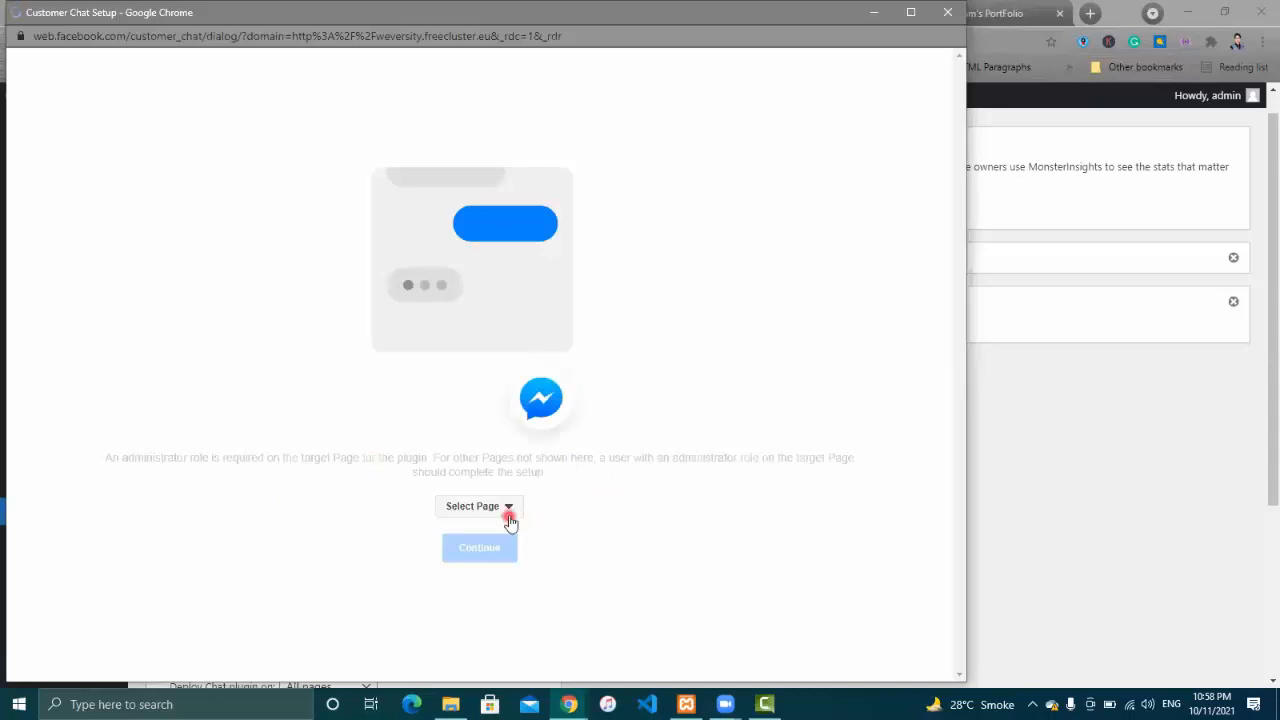
Select the SoftTechs Learn & Earn page for the chat plugin and continue the setup
click(511, 512)
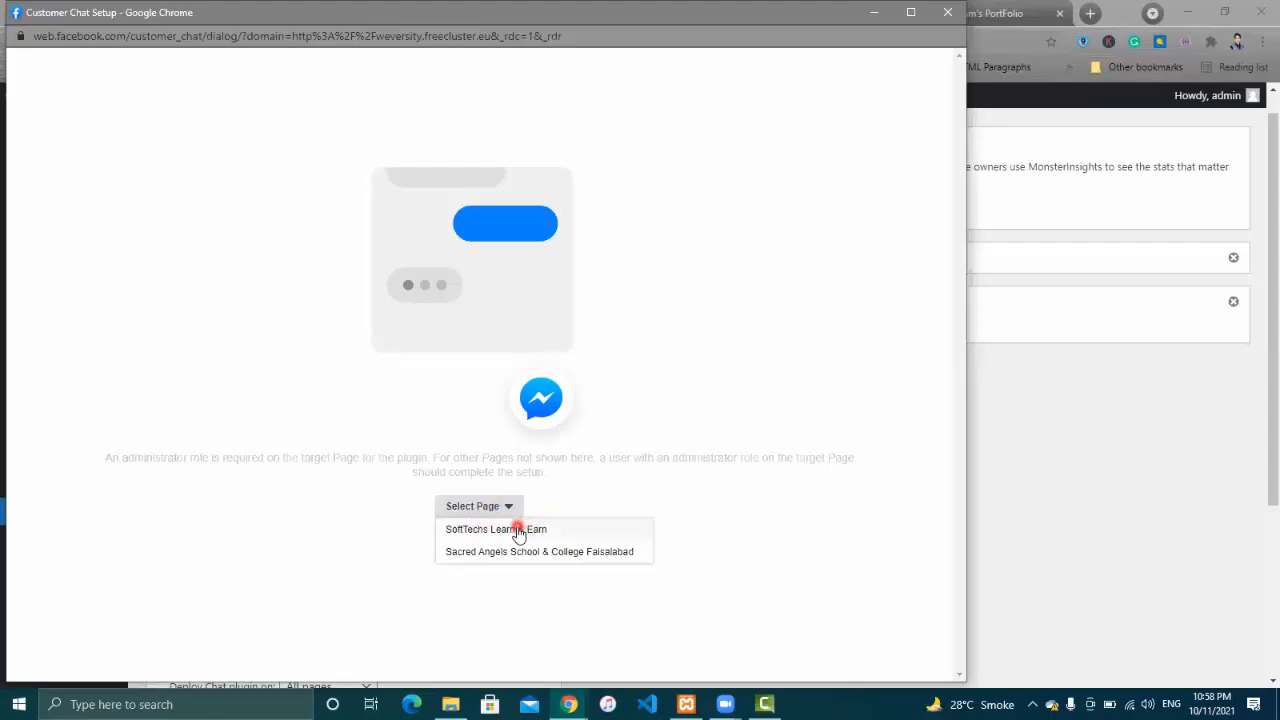
click(518, 533)
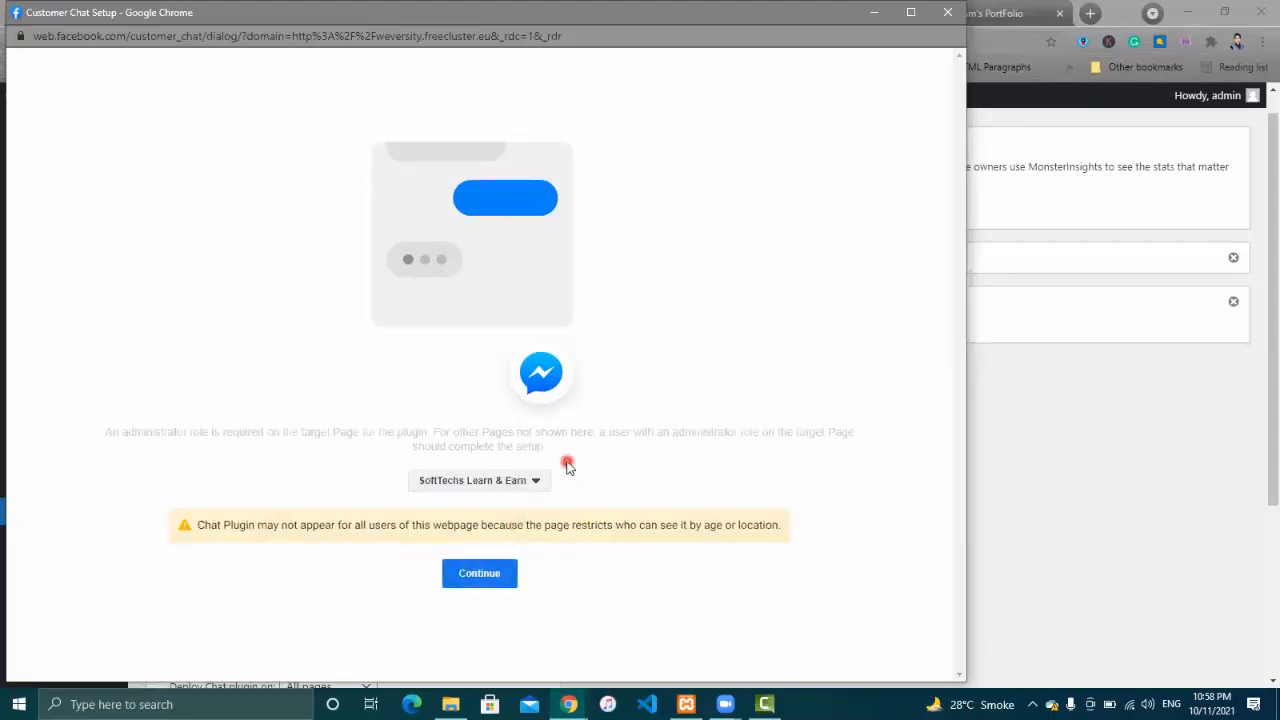
click(531, 488)
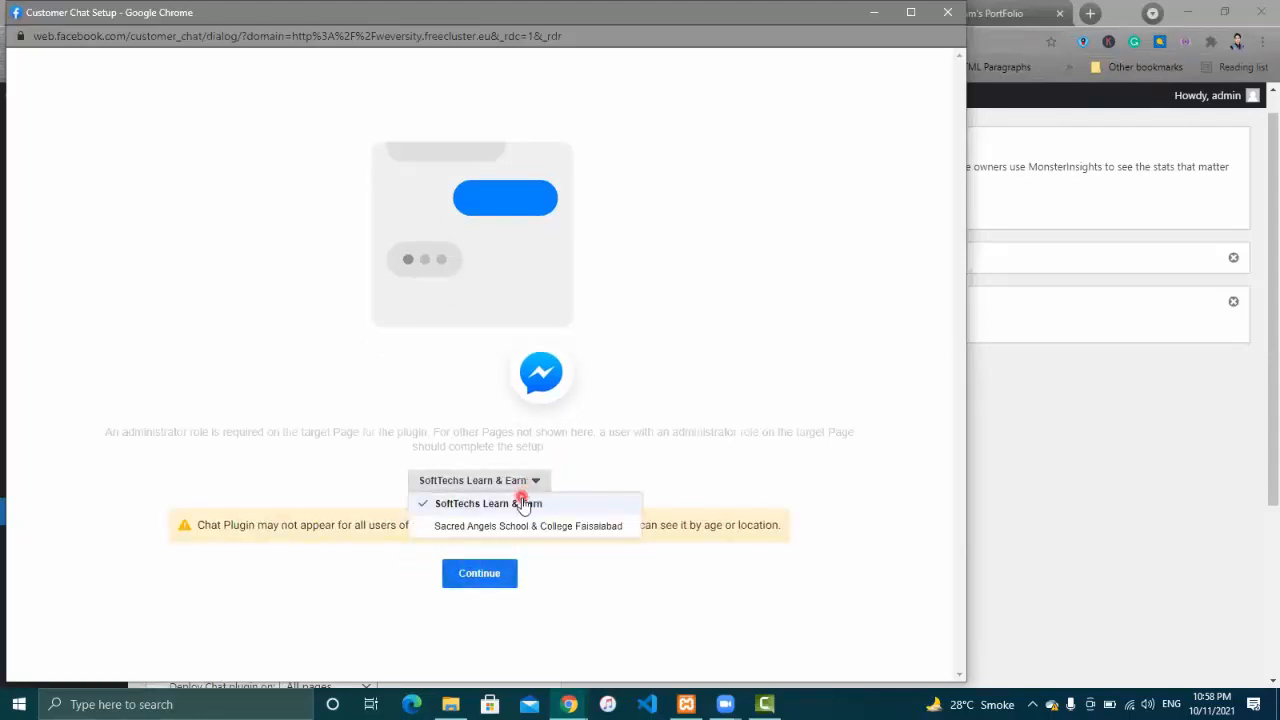
click(521, 503)
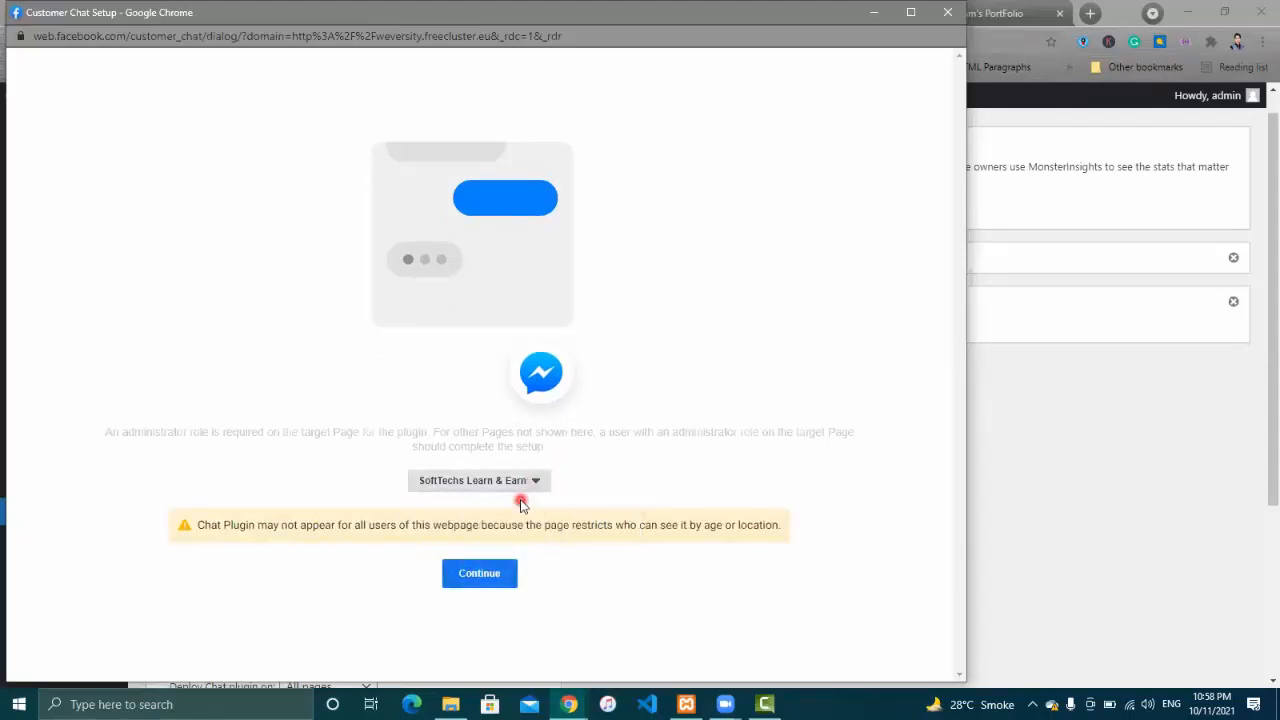
click(479, 573)
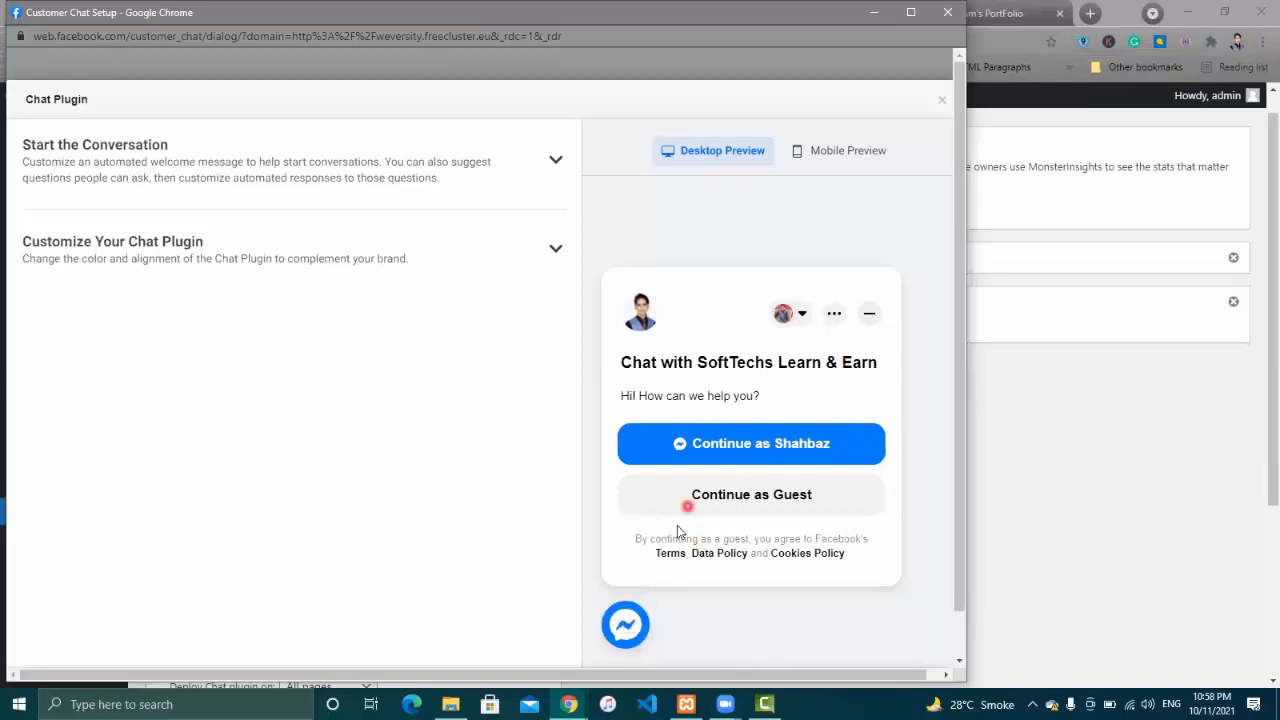
View the chat plugin's mobile preview and examine the Customize Your Chat Plugin options
click(804, 158)
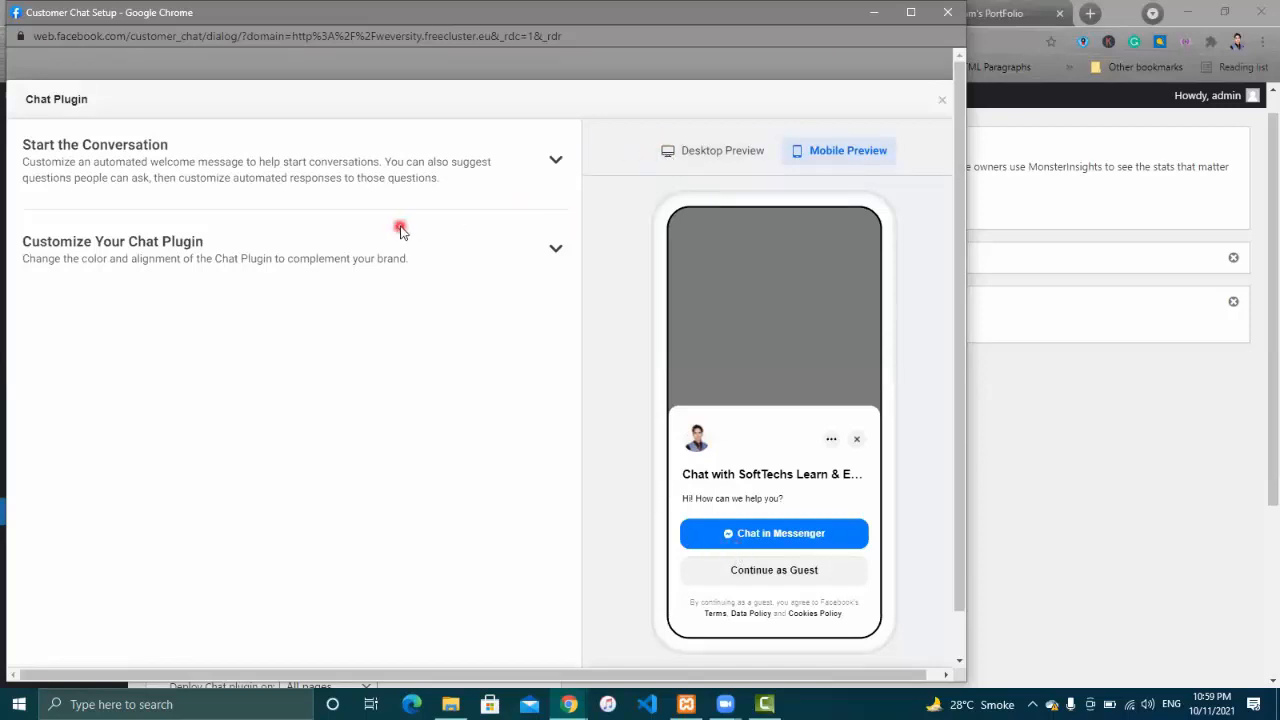
click(557, 247)
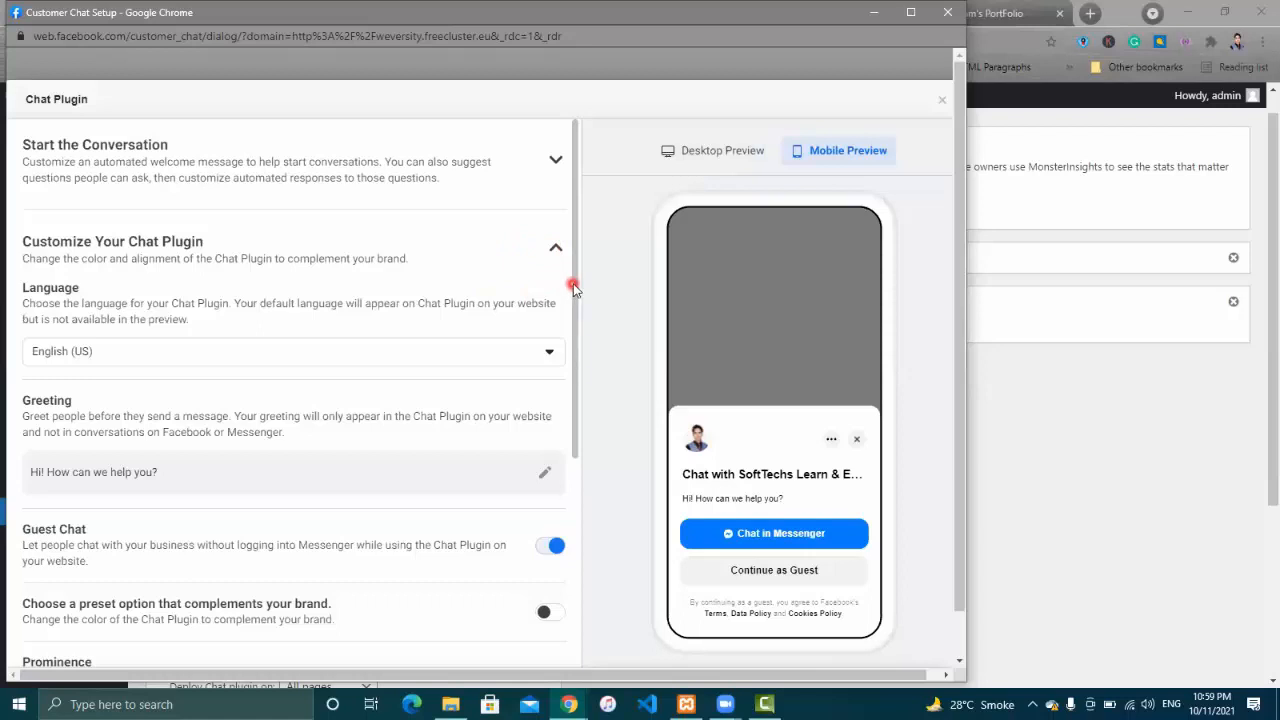
drag(575, 296, 578, 520)
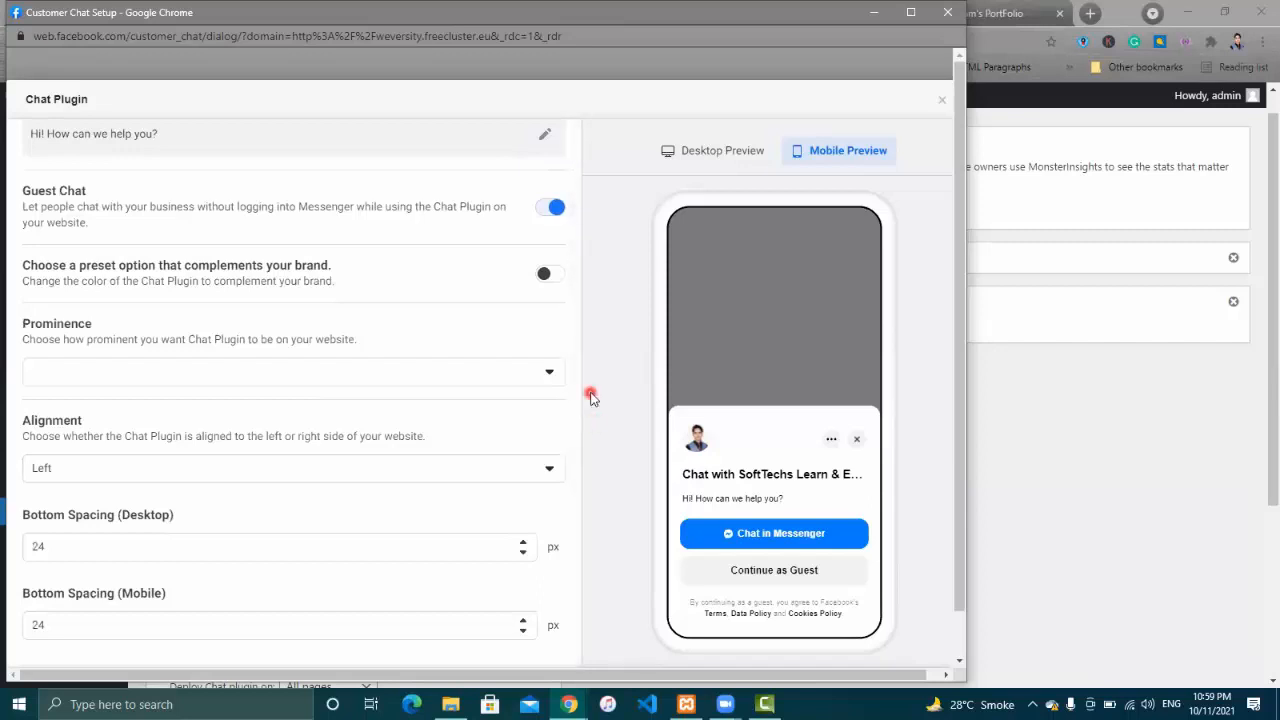
Publish the chat plugin with its current customization settings
drag(580, 472, 893, 166)
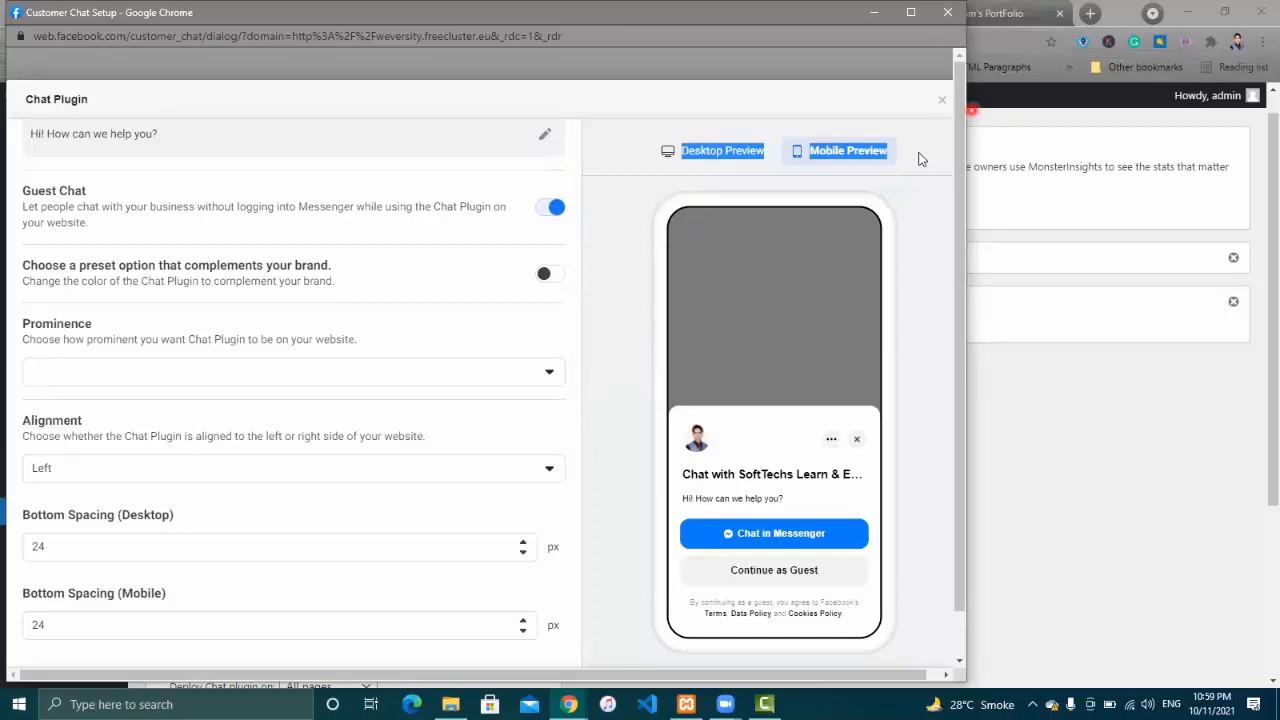
click(983, 95)
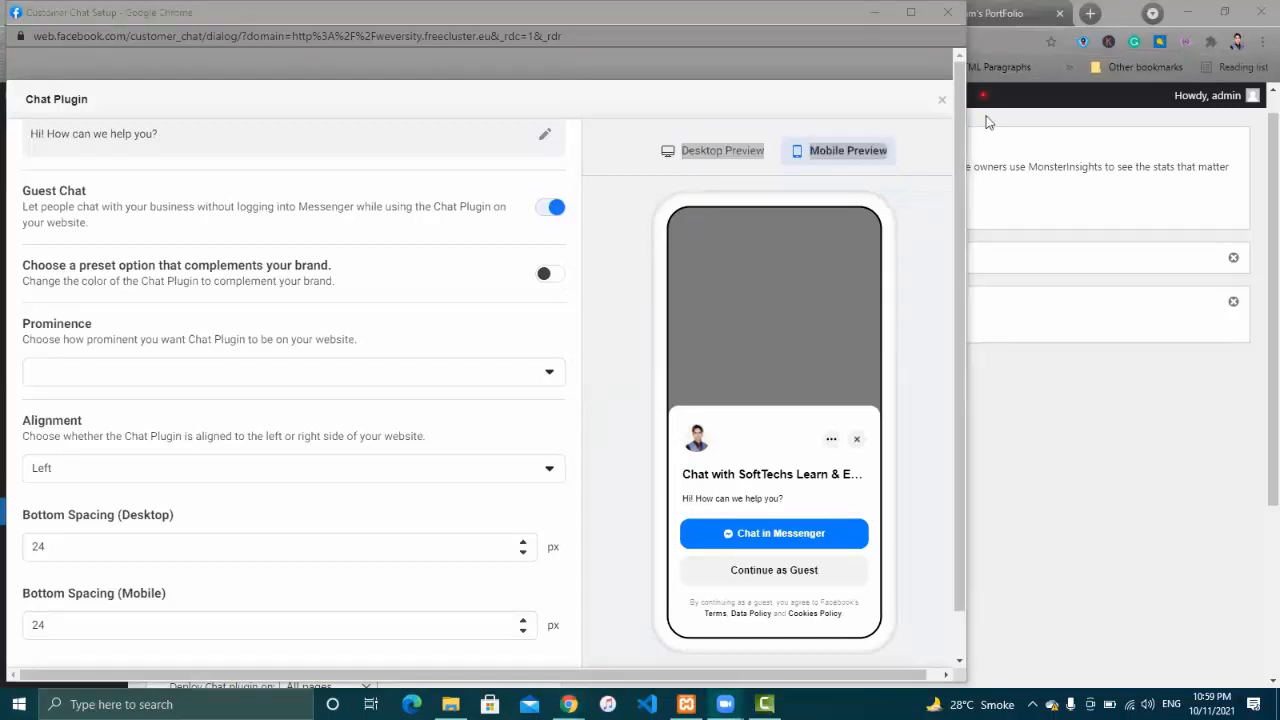
drag(963, 335, 963, 382)
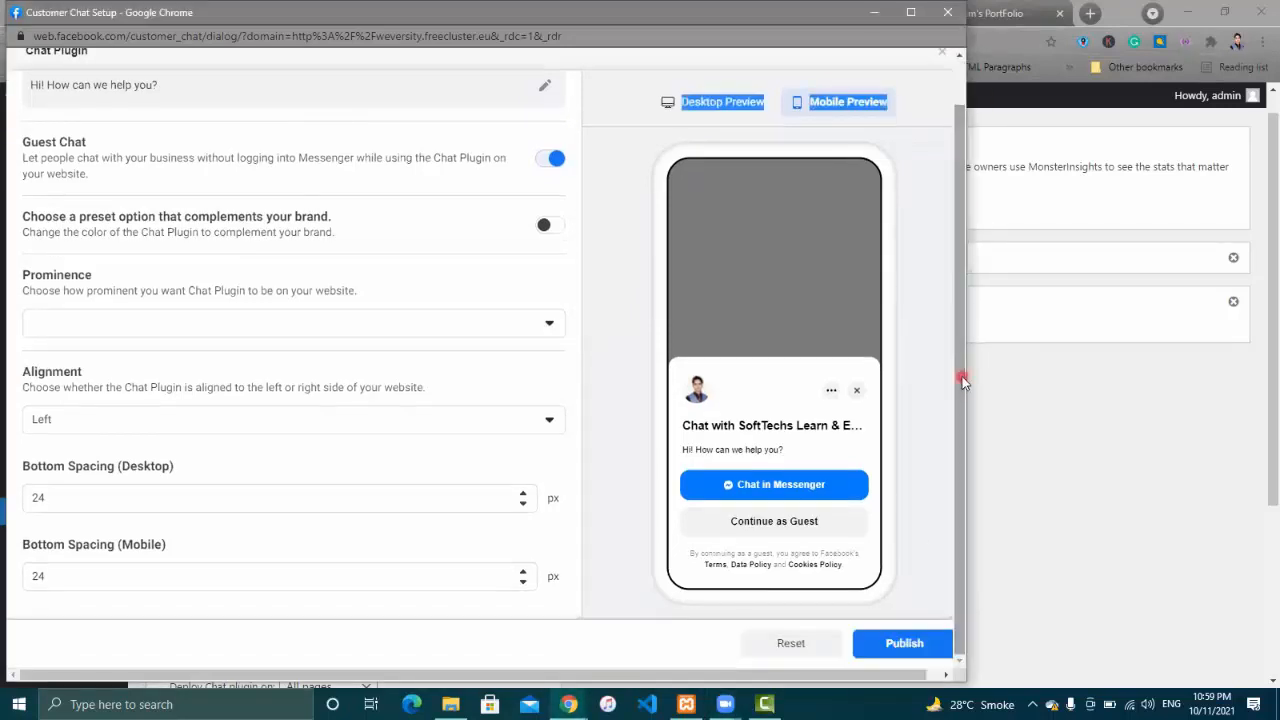
click(895, 655)
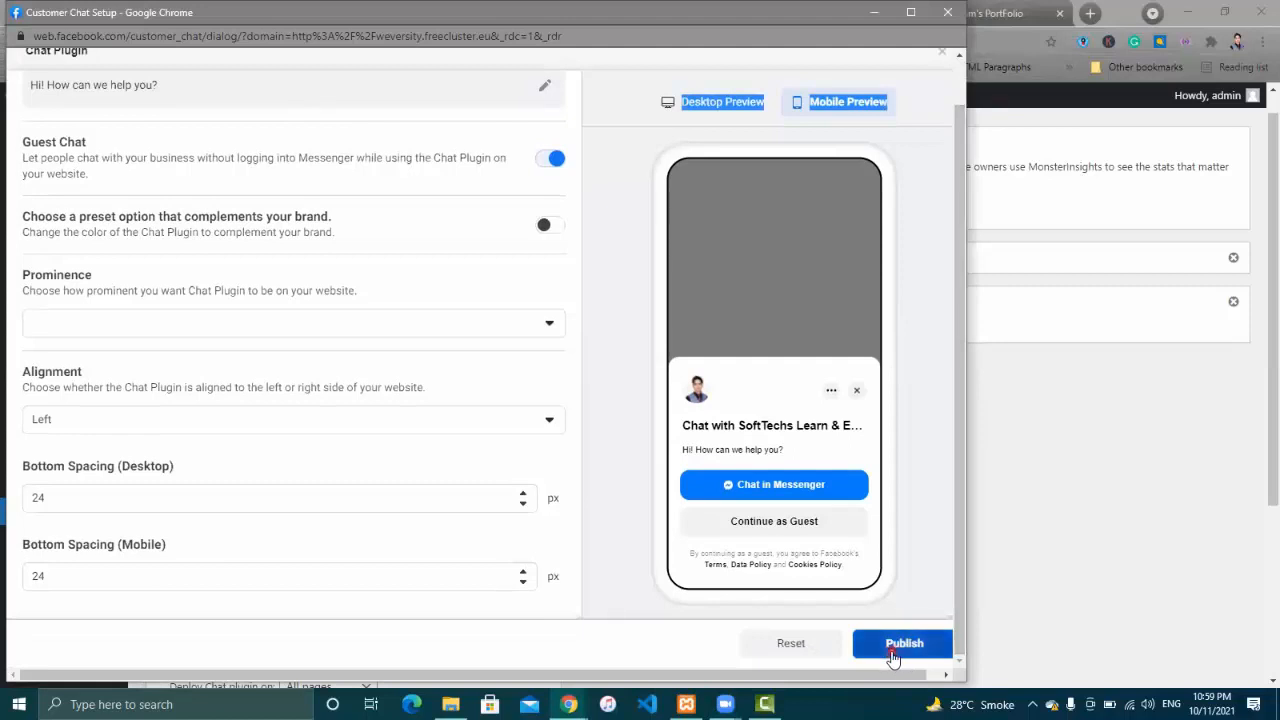
Reload the portfolio home page to check the published Facebook chat plugin
click(1002, 10)
click(67, 41)
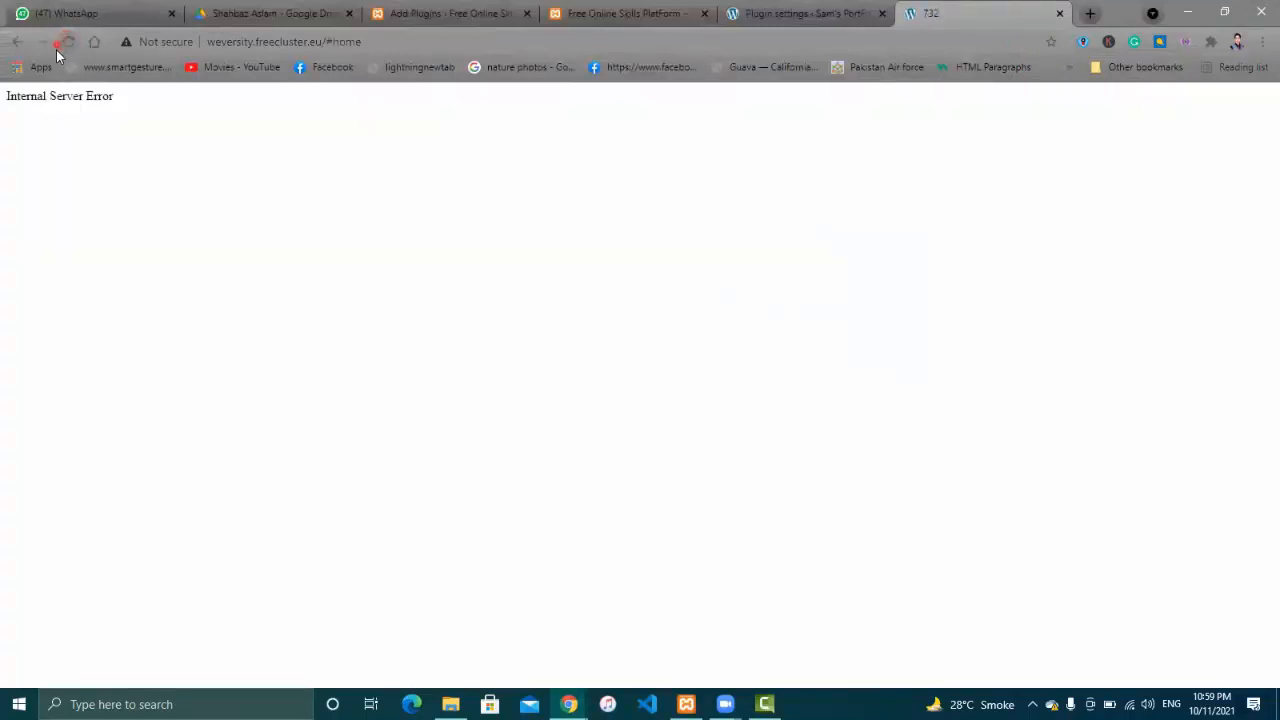
click(75, 46)
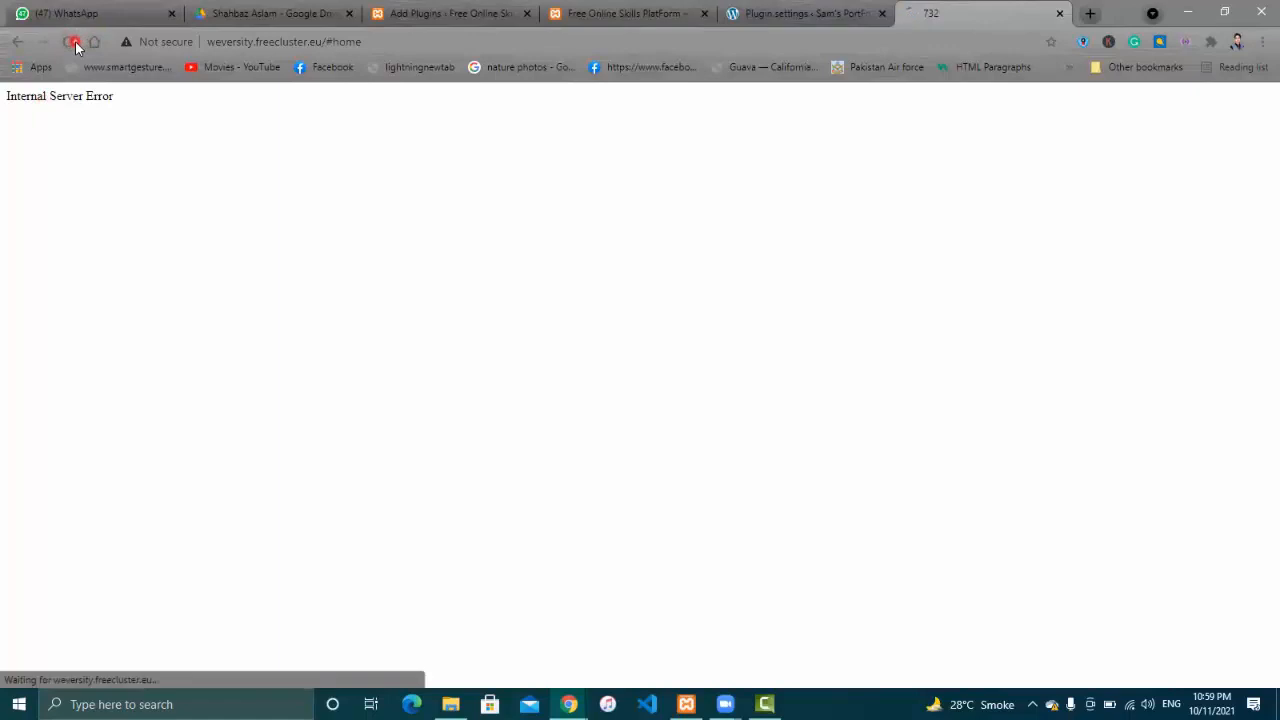